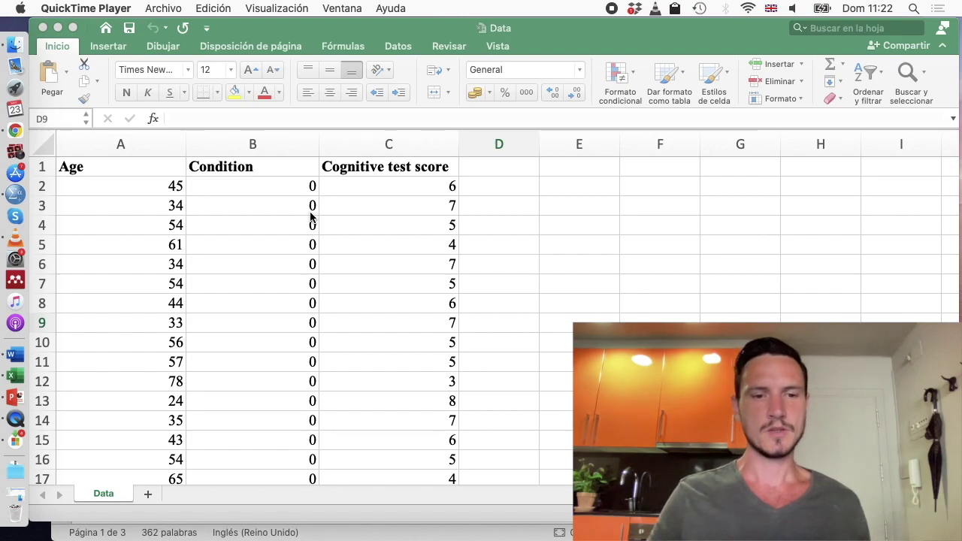
# Examine how the Condition column is coded across the participant rows of the Data worksheet.
pyautogui.click(268, 192)
pyautogui.click(268, 192)
pyautogui.scroll(-1, 268, 197)
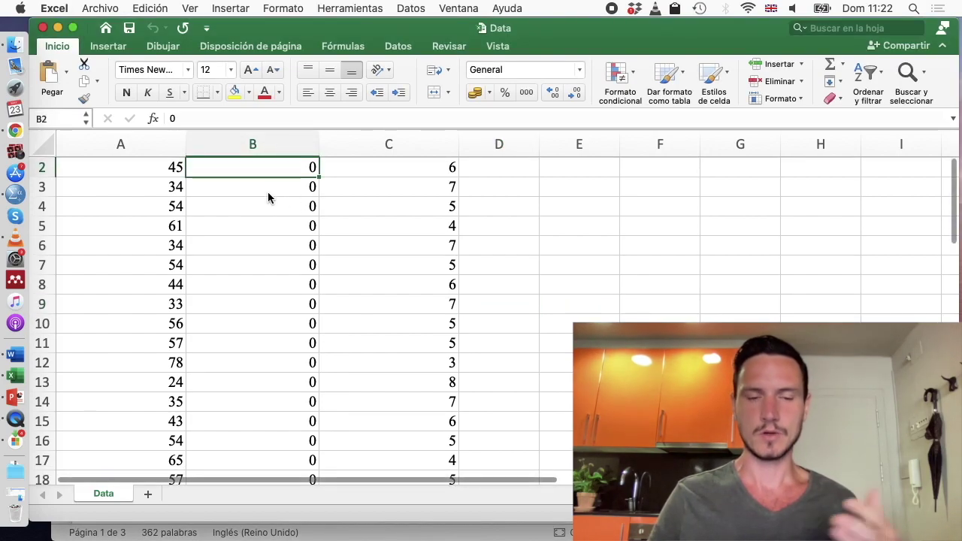
pyautogui.scroll(-6, 268, 197)
pyautogui.scroll(1, 268, 197)
pyautogui.scroll(5, 269, 197)
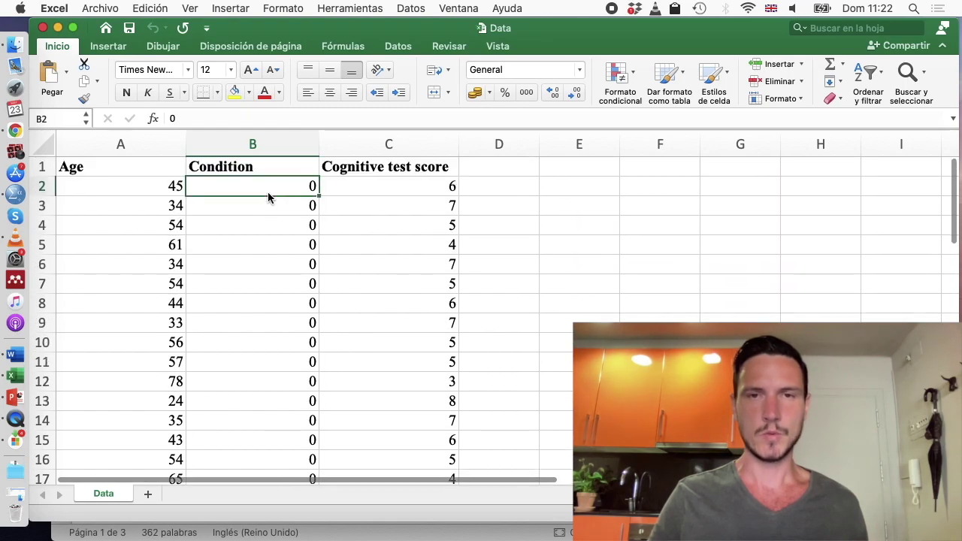
pyautogui.scroll(-10, 268, 197)
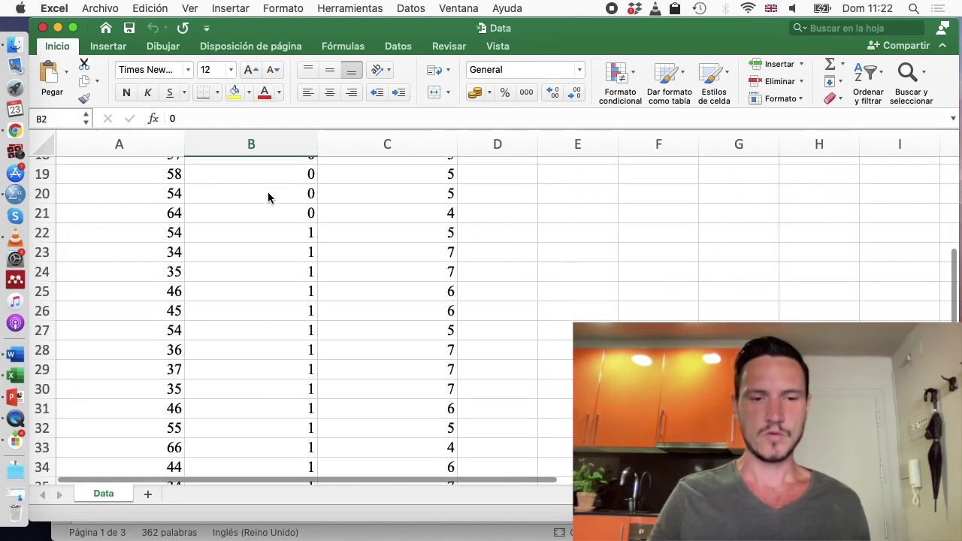
pyautogui.click(292, 203)
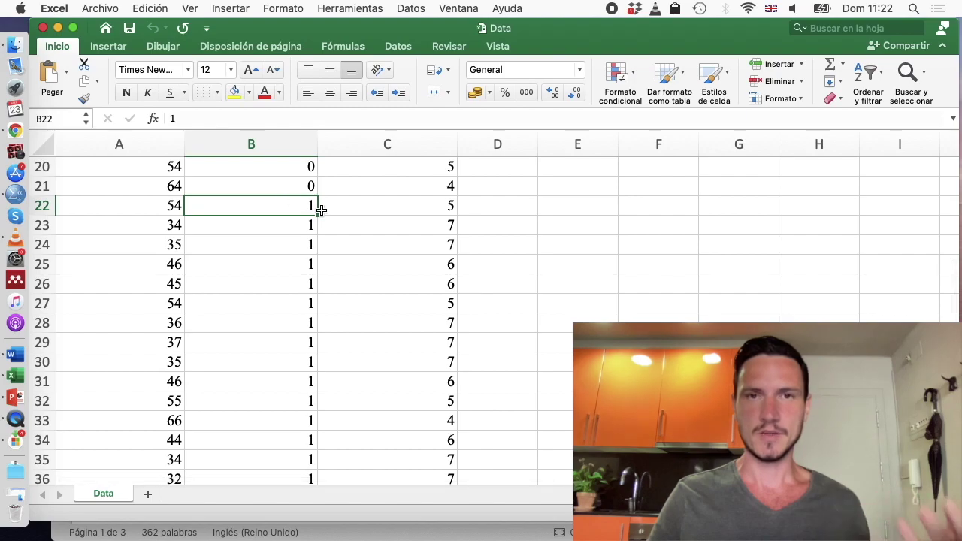
pyautogui.scroll(10, 354, 207)
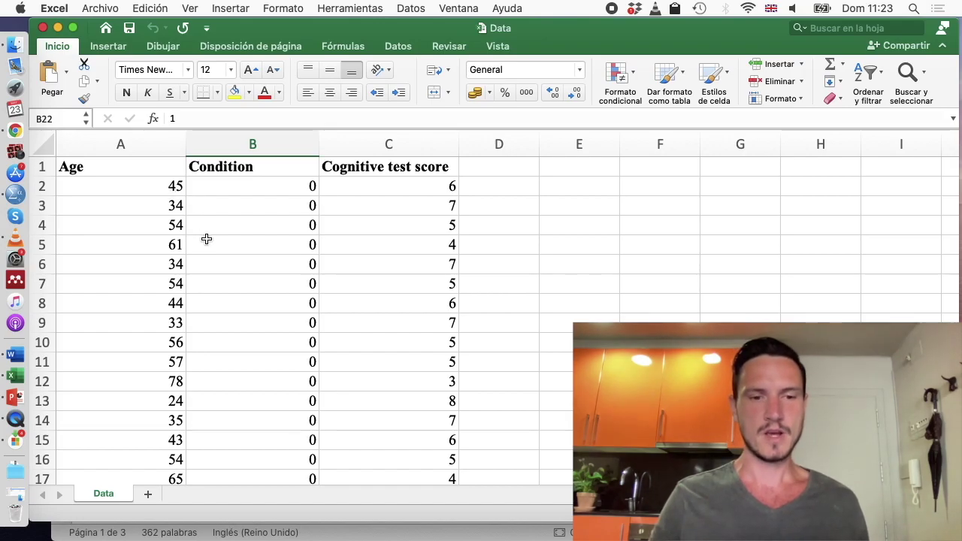
# Switch to SPSS Statistics and show the variable definitions of the empty dataset.
pyautogui.hotkey('ctrl', 'Up')
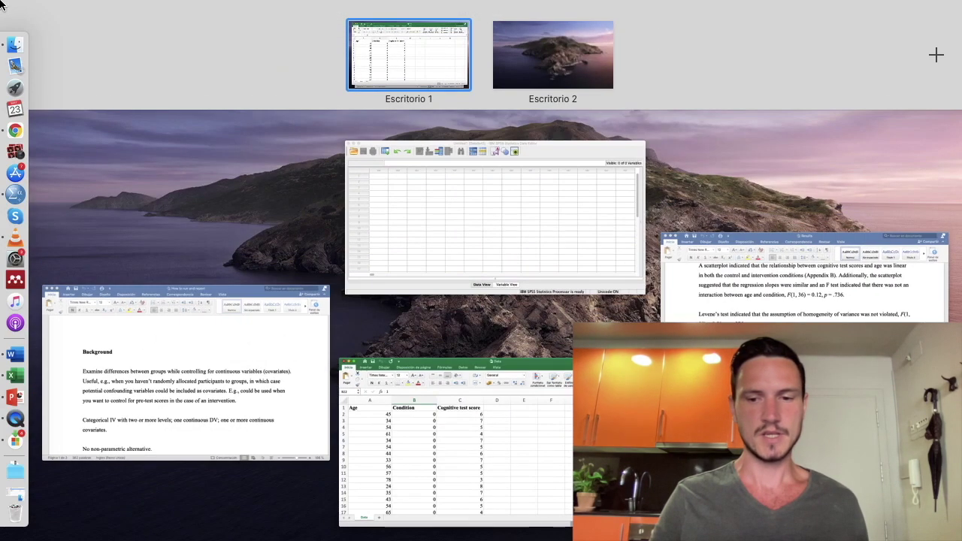
pyautogui.click(539, 226)
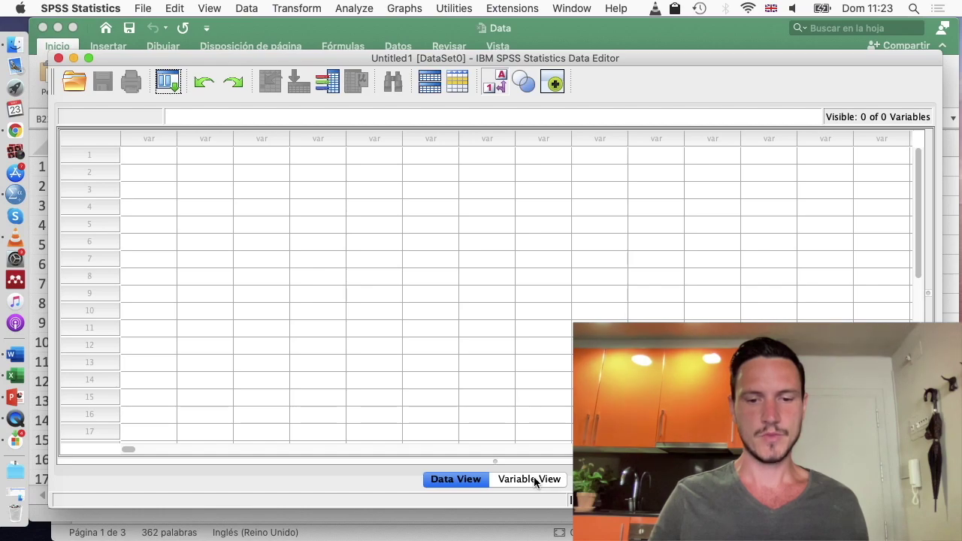
pyautogui.click(534, 479)
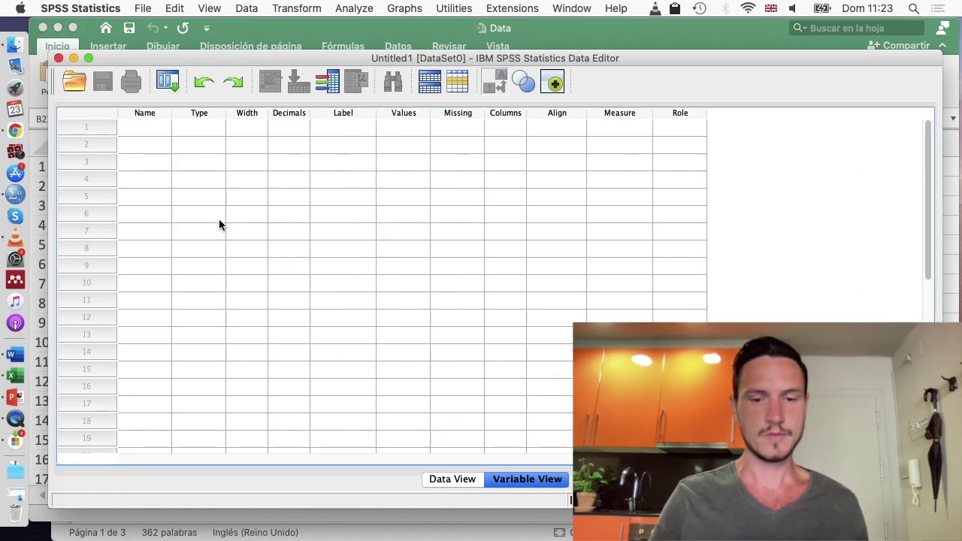
# Define three variables named Age, Condition and Score in the first three rows.
pyautogui.click(148, 139)
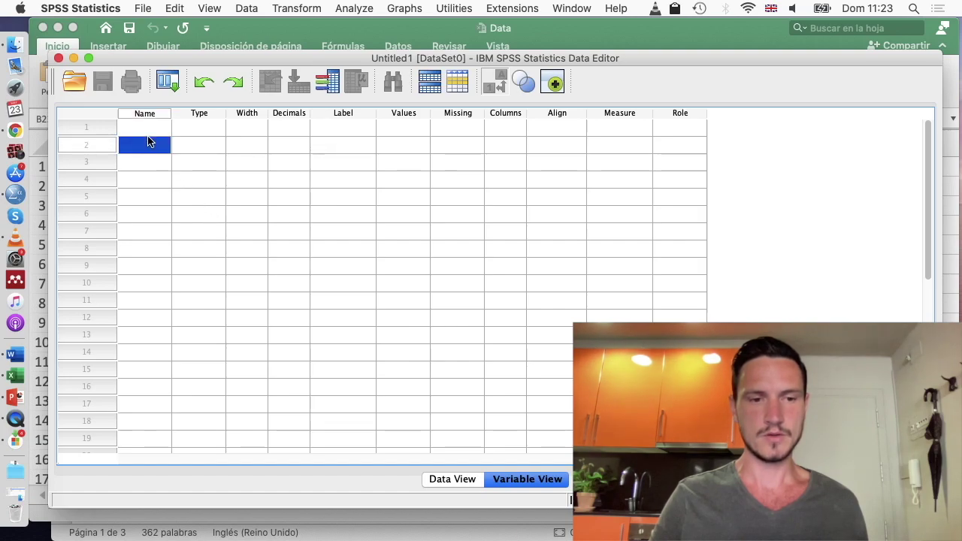
pyautogui.click(137, 132)
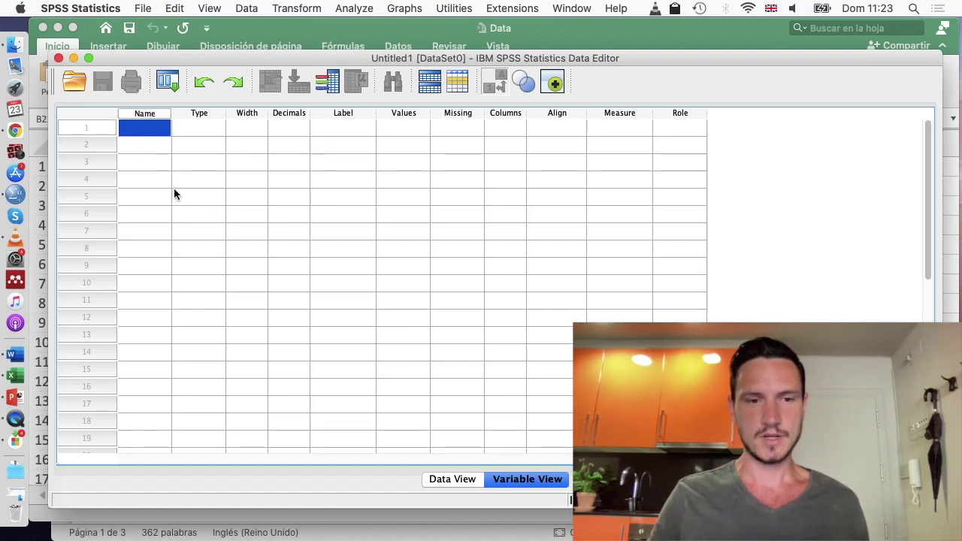
pyautogui.write('Age')
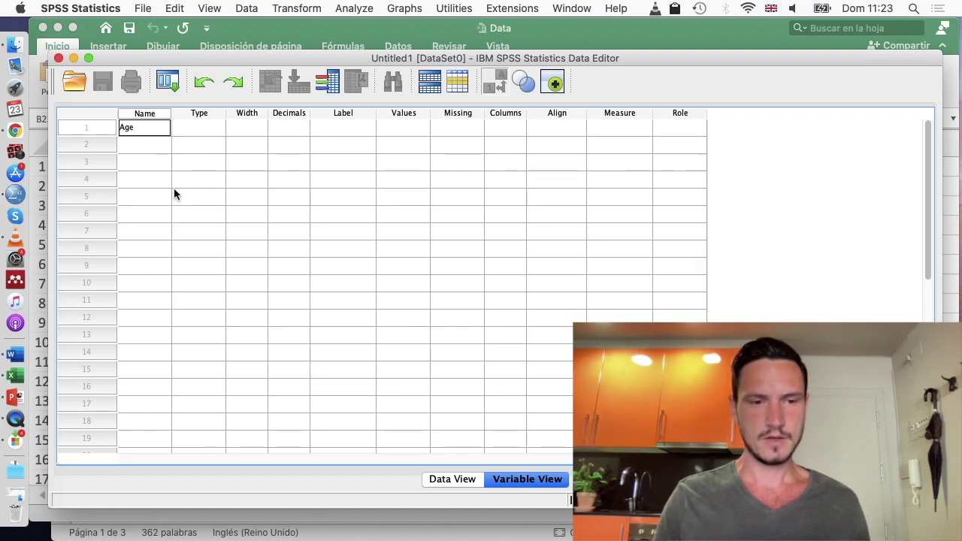
pyautogui.press('Return')
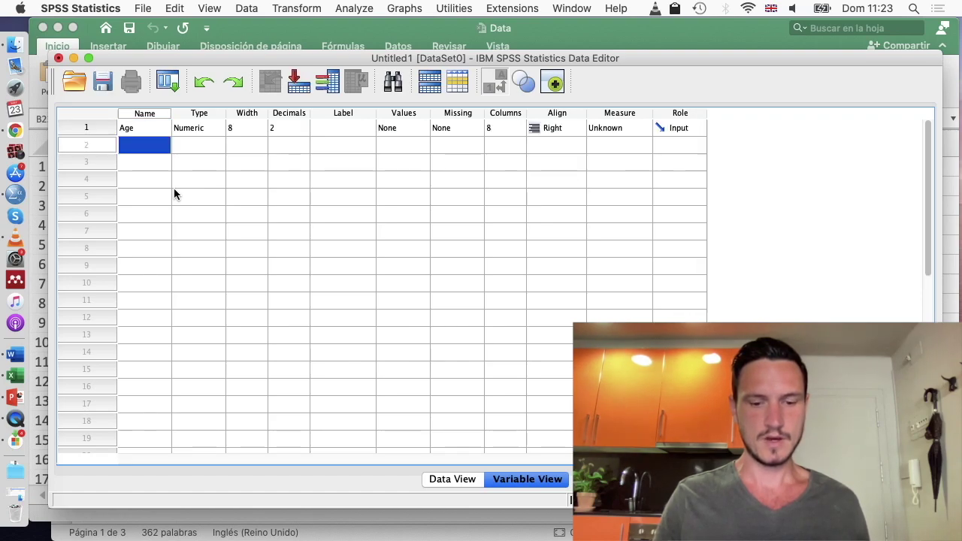
pyautogui.write('Conditio')
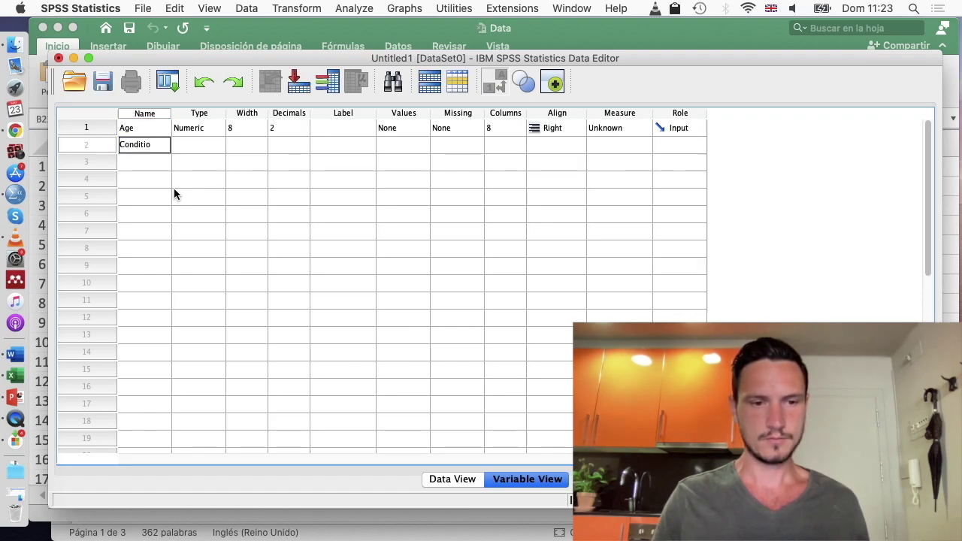
pyautogui.write('n')
pyautogui.press('Return')
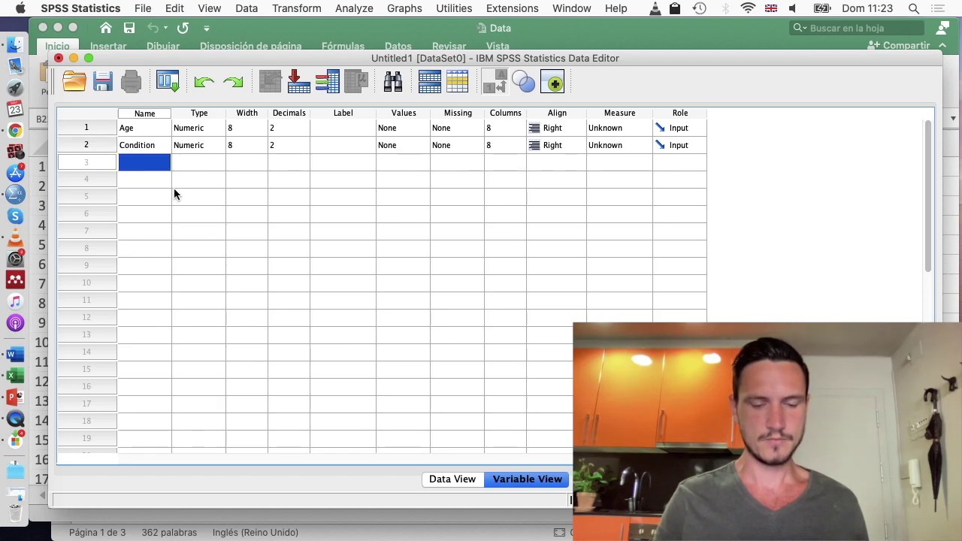
pyautogui.write('S')
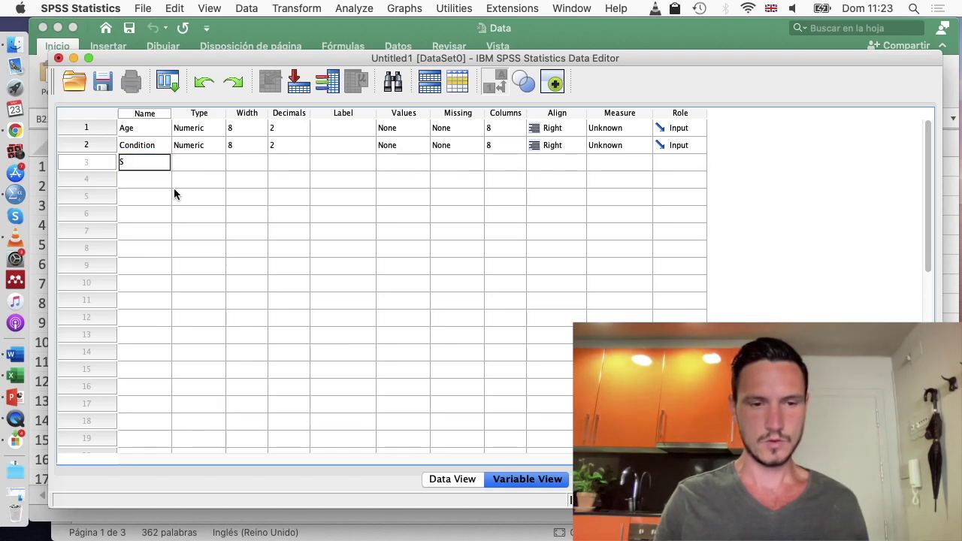
pyautogui.write('core')
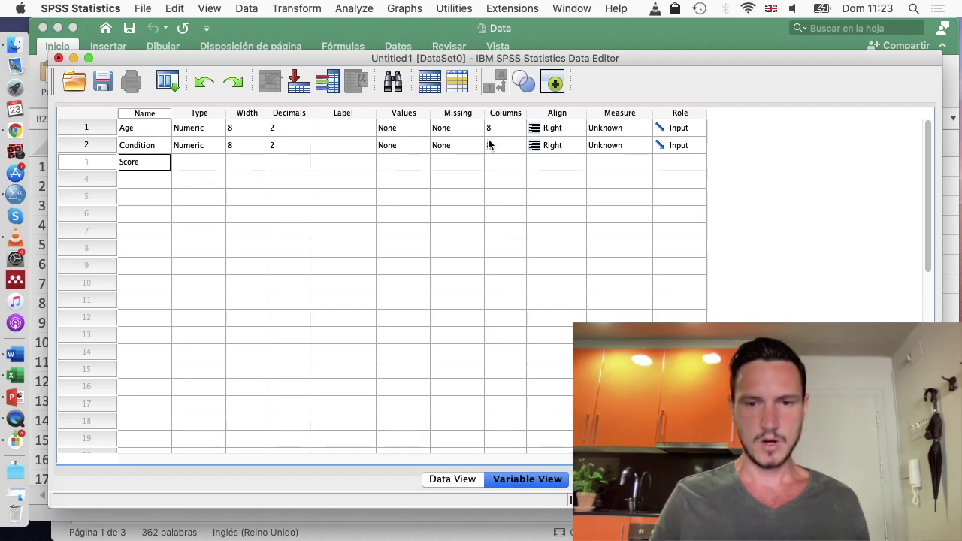
# Set the measurement level of Age and Score to Scale and of Condition to Nominal.
pyautogui.click(623, 128)
pyautogui.click(623, 128)
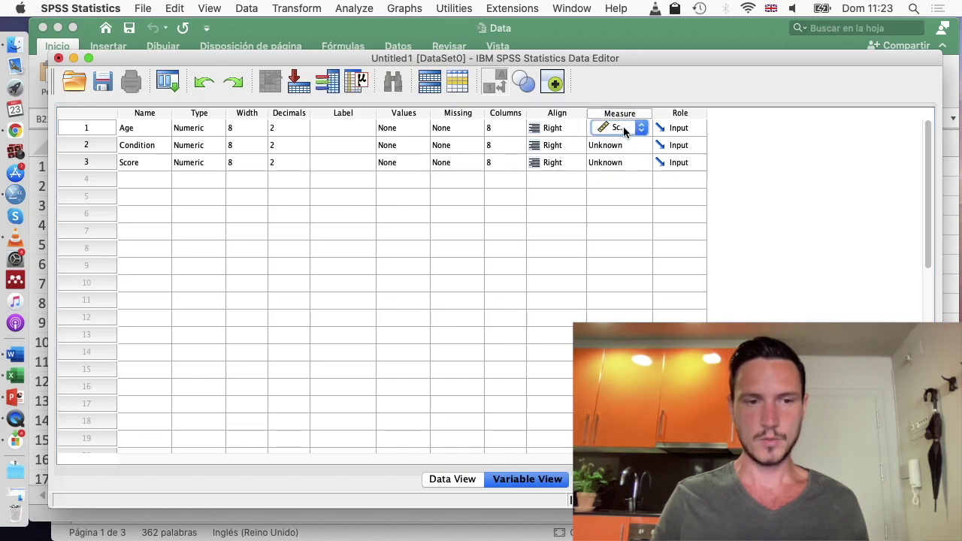
pyautogui.click(621, 162)
pyautogui.click(621, 163)
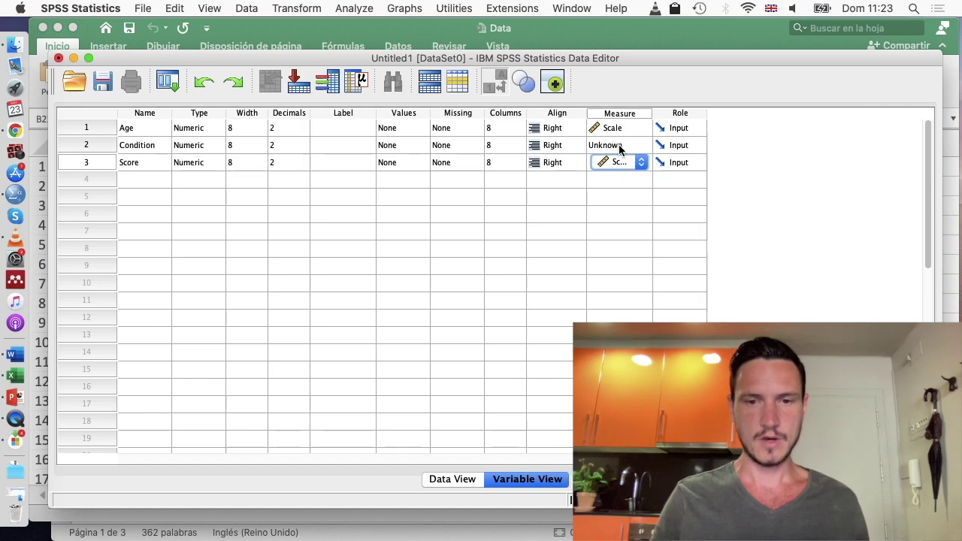
pyautogui.click(618, 145)
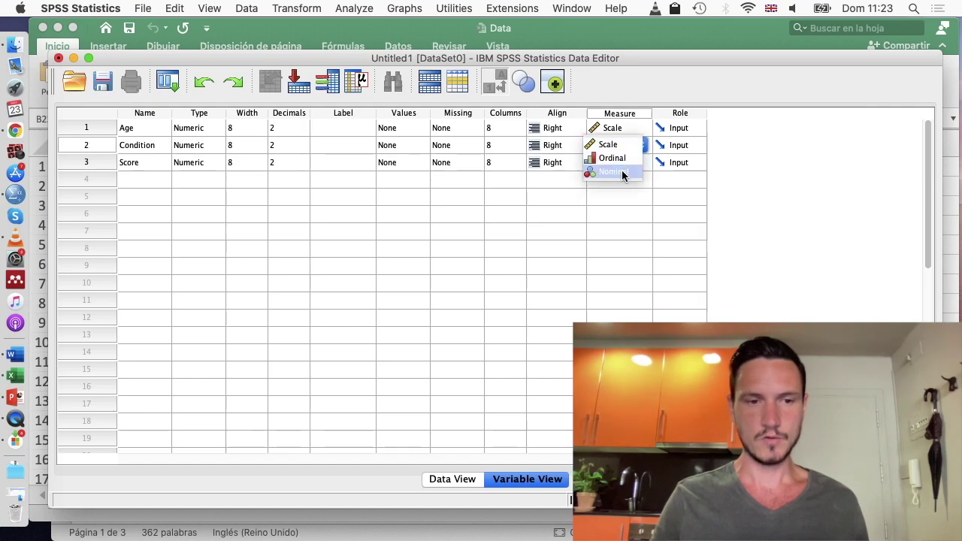
pyautogui.click(621, 172)
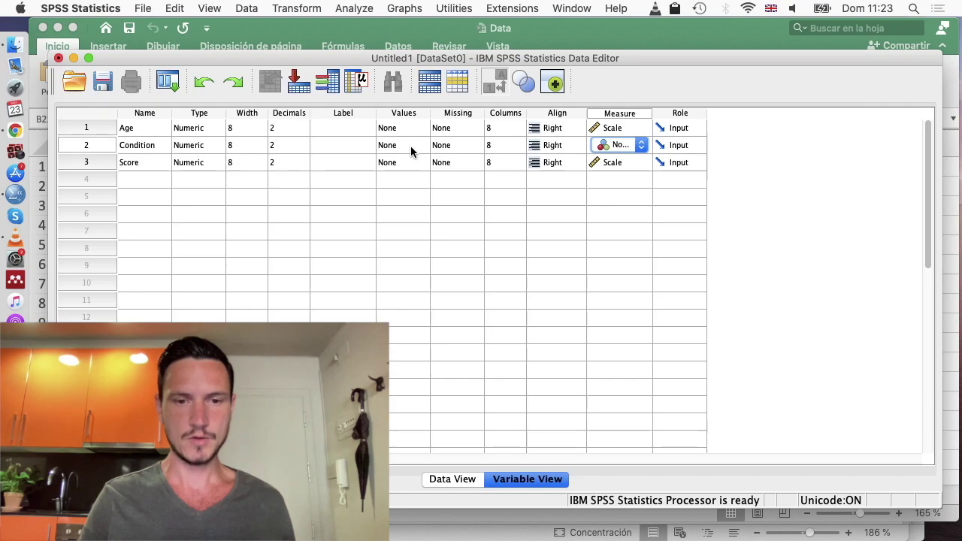
# Add a value label to the Condition variable that defines 0 as Control.
pyautogui.click(411, 152)
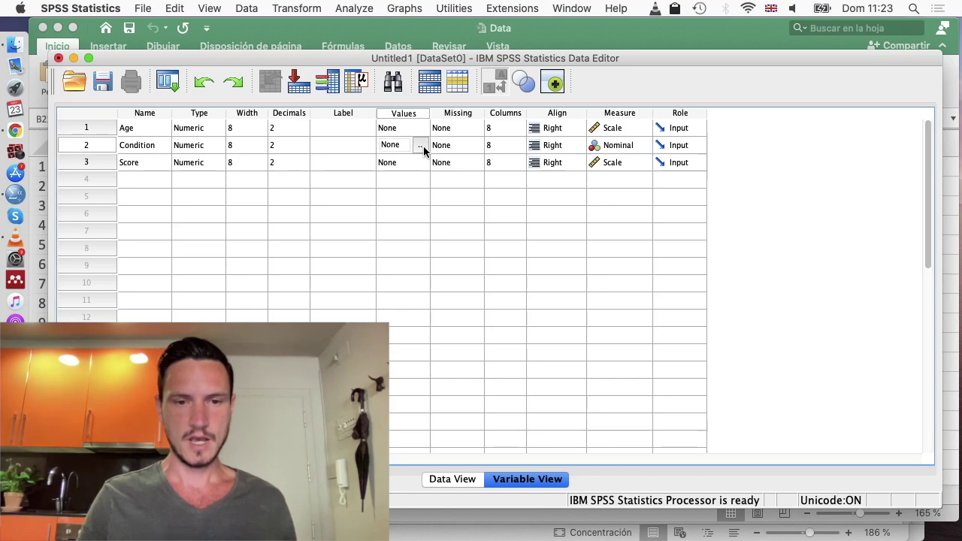
pyautogui.click(423, 153)
pyautogui.write('0')
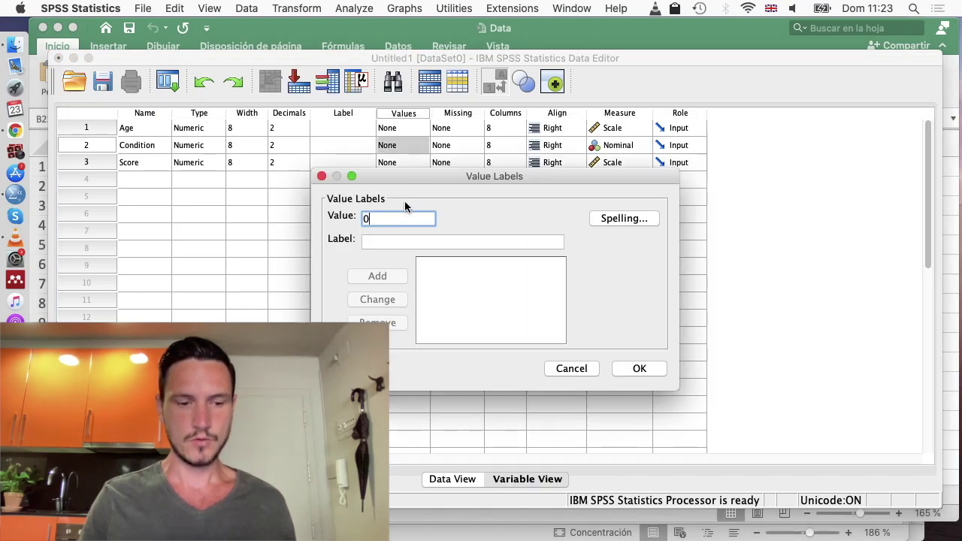
pyautogui.press('Tab')
pyautogui.write('Control')
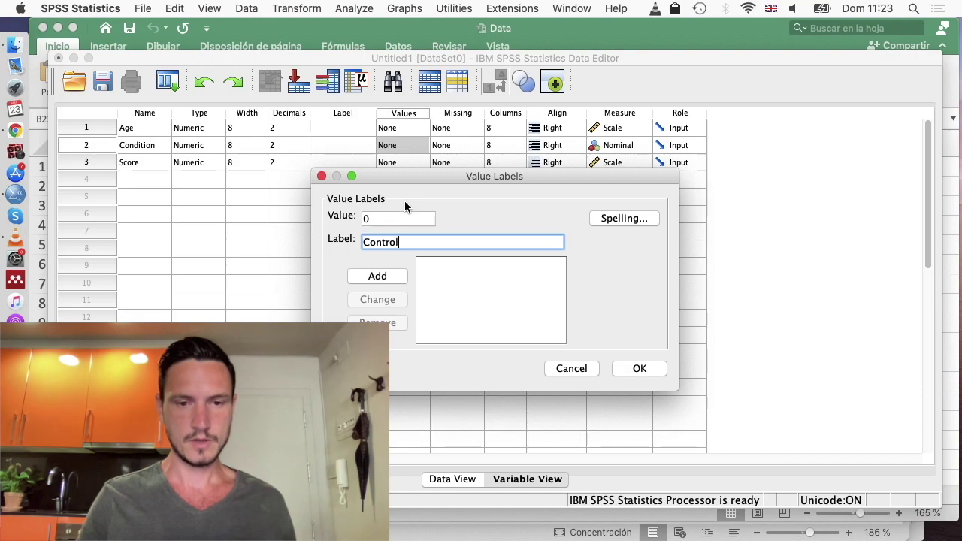
pyautogui.click(378, 276)
# Add a value label that defines 1 as Intervention and accept the Condition value labels.
pyautogui.write('1')
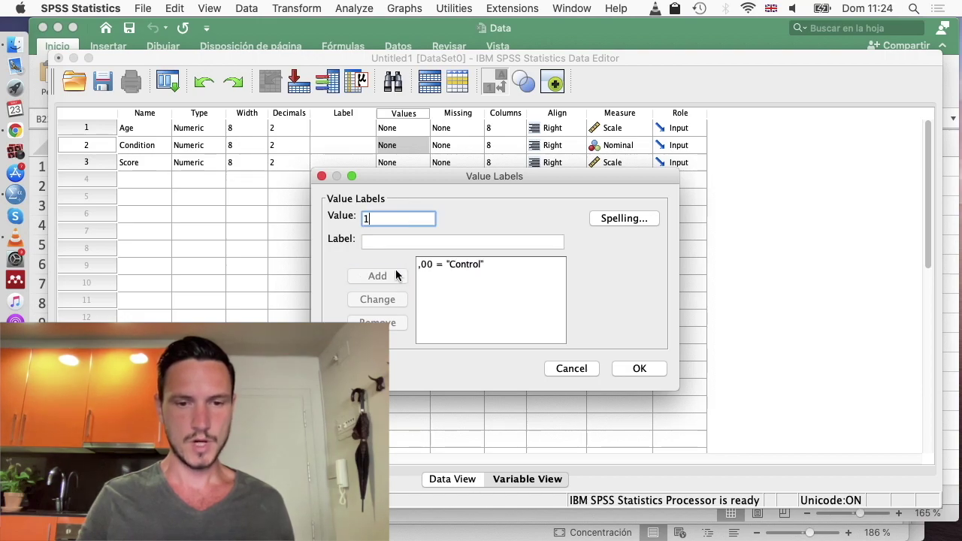
pyautogui.click(389, 242)
pyautogui.write('In')
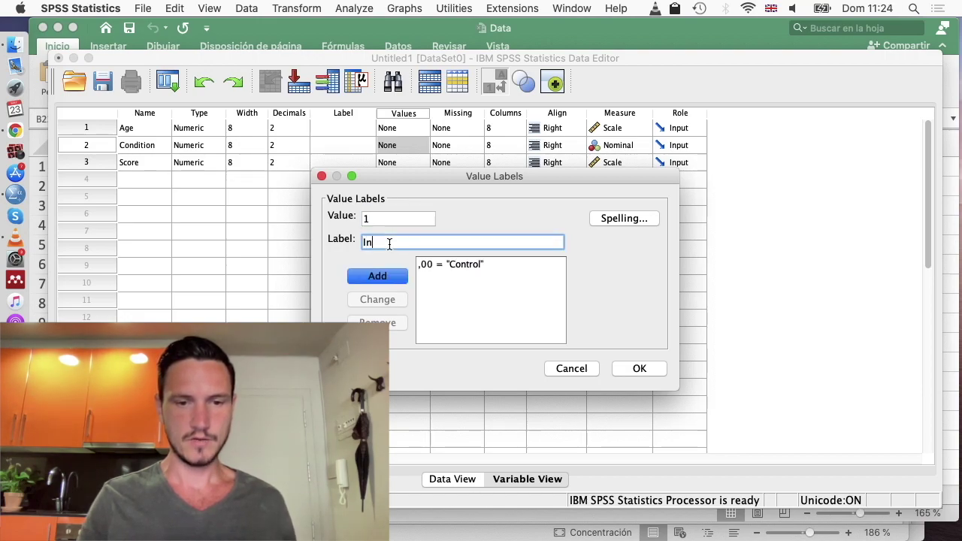
pyautogui.write('tervention')
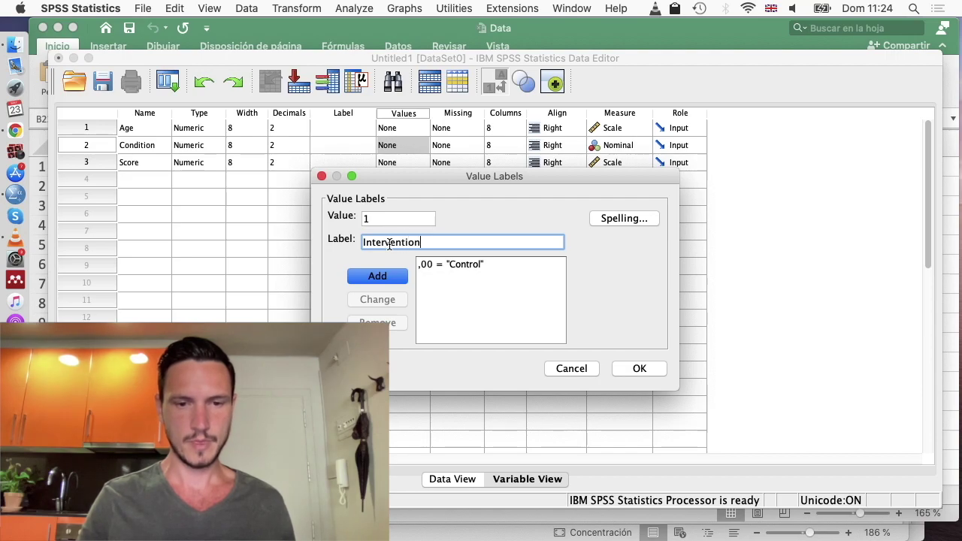
pyautogui.click(378, 276)
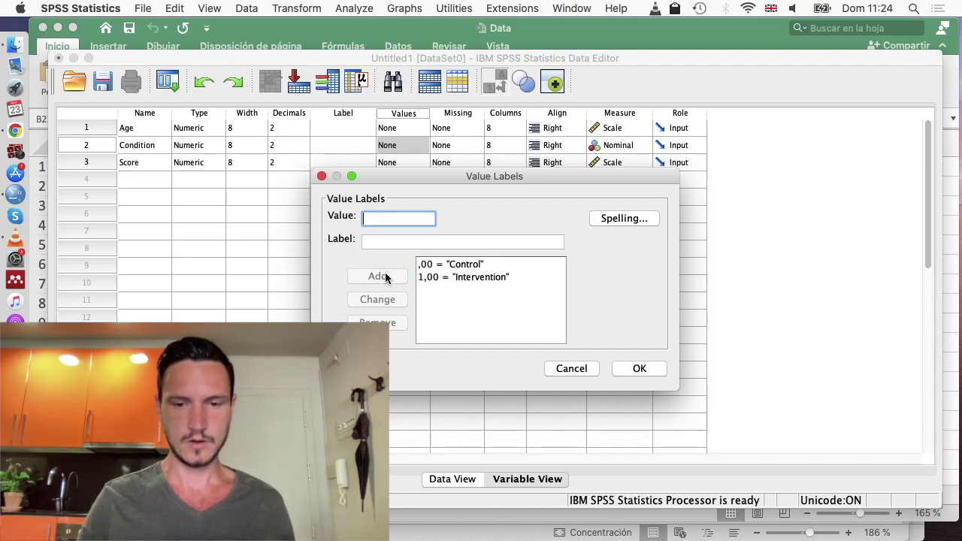
pyautogui.click(662, 368)
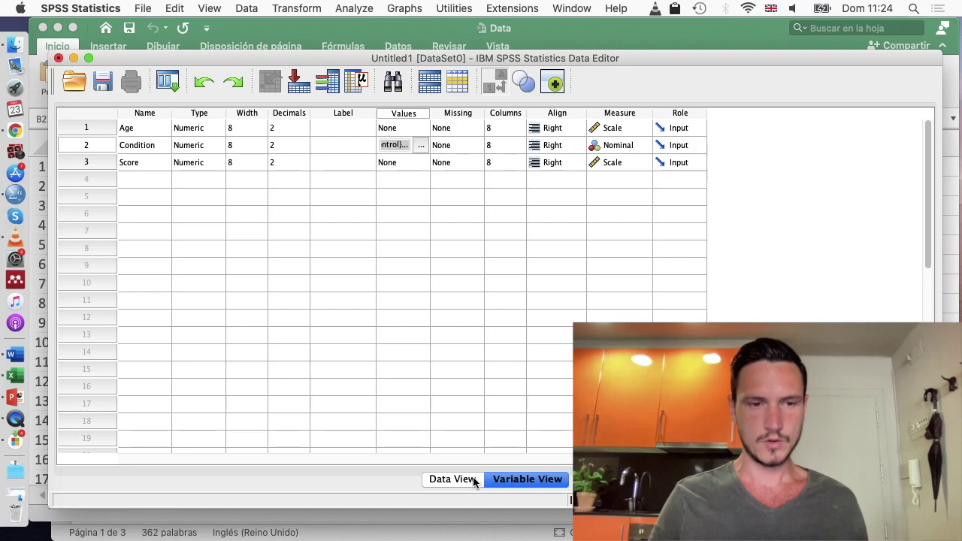
# Show the SPSS data grid, then switch to Excel and copy the Age values in A2:A41 of the Data worksheet.
pyautogui.click(473, 479)
pyautogui.moveTo(2, 6)
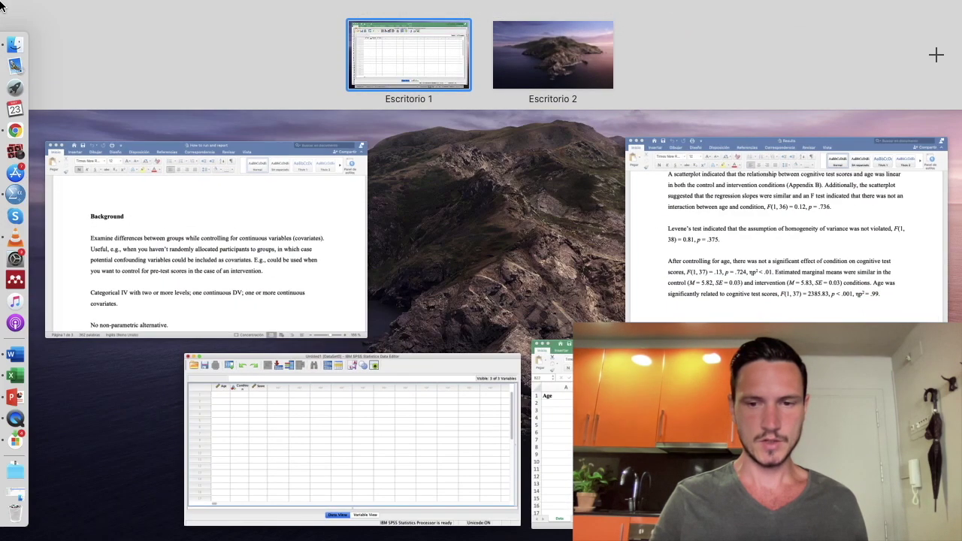
pyautogui.click(553, 421)
pyautogui.click(158, 196)
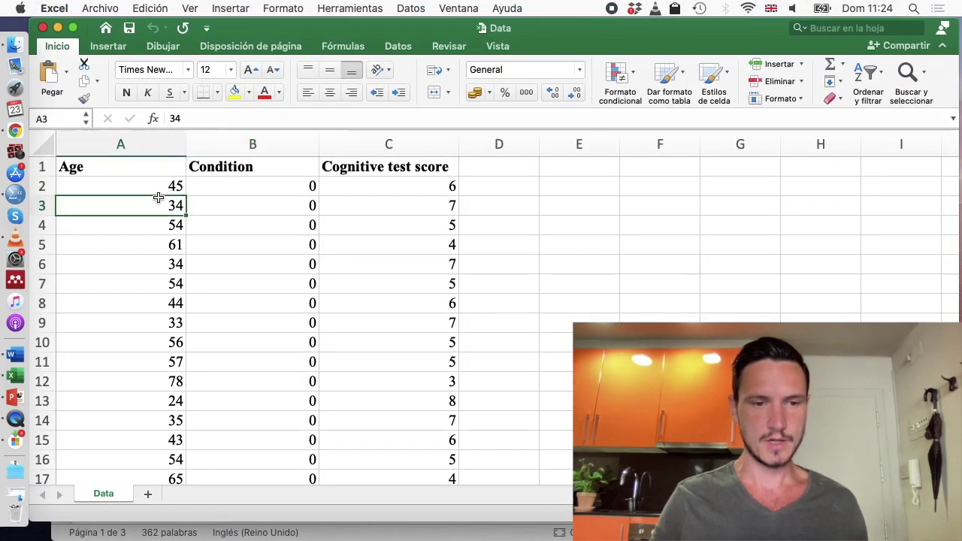
pyautogui.click(146, 187)
pyautogui.scroll(-12, 146, 187)
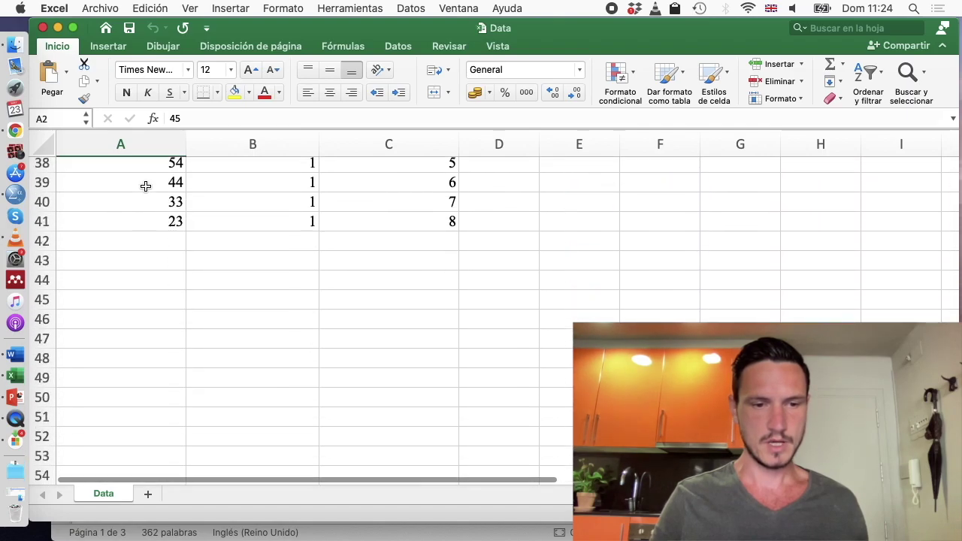
pyautogui.keyDown('shift'); pyautogui.click(158, 221); pyautogui.keyUp('shift')
pyautogui.press('super+c')
pyautogui.scroll(12, 150, 300)
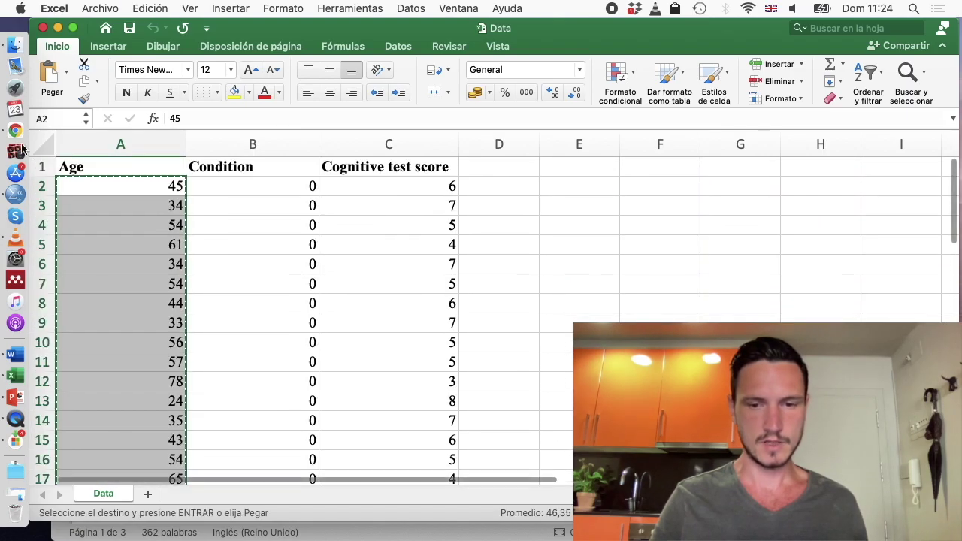
# Switch to SPSS Statistics and paste the copied ages into the Age column from case 1.
pyautogui.hotkey('ctrl', 'Up')
pyautogui.click(397, 439)
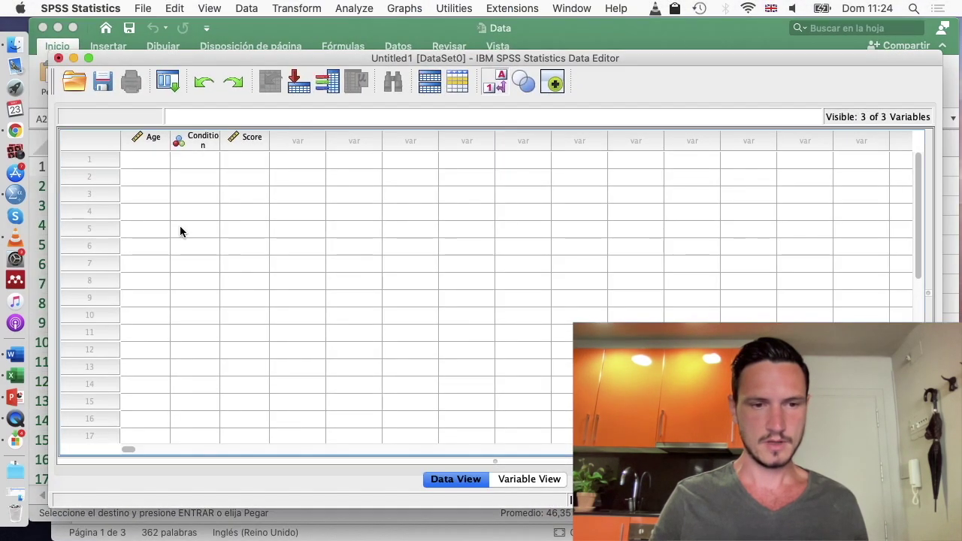
pyautogui.click(140, 166)
pyautogui.press('super+v')
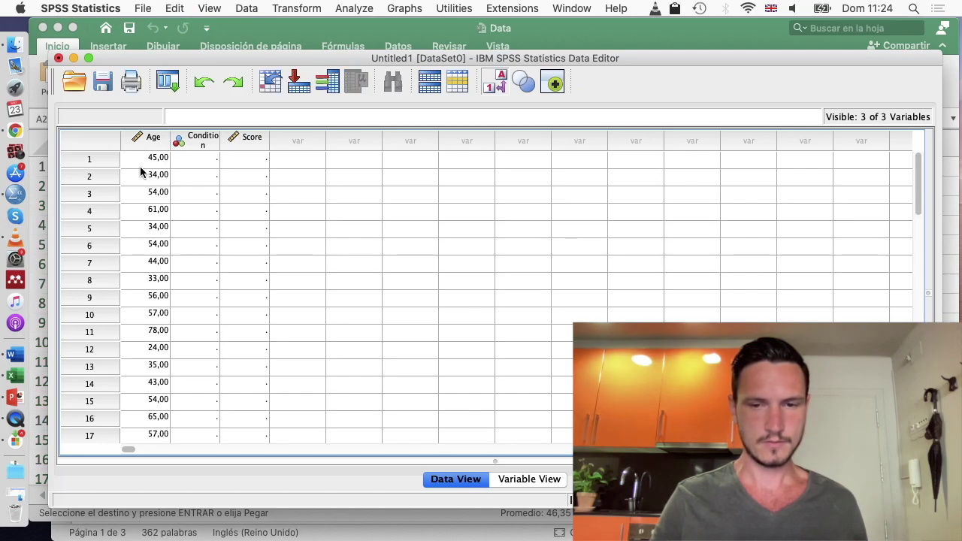
# Switch to Excel and copy the Condition values in B2:B41 of the Data worksheet.
pyautogui.hotkey('ctrl', 'Up')
pyautogui.click(343, 441)
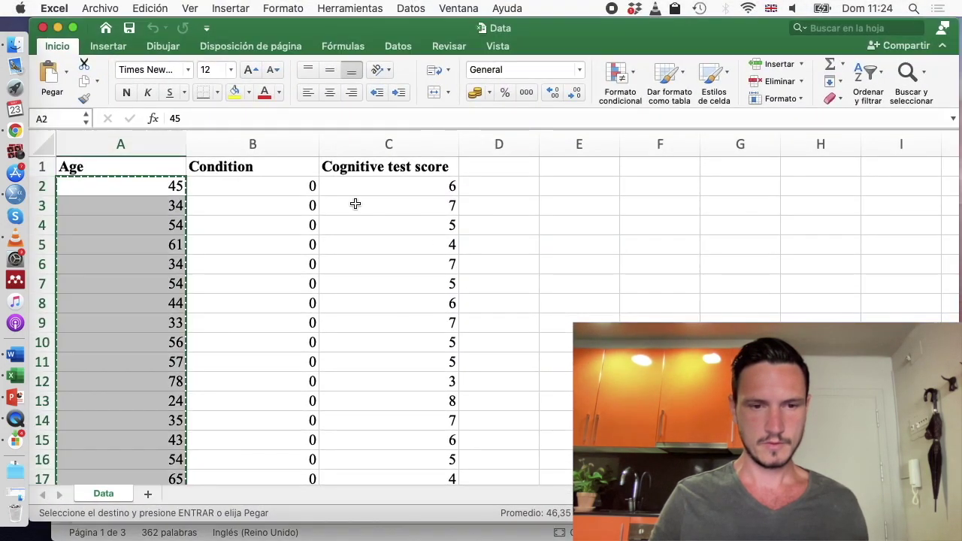
pyautogui.click(313, 195)
pyautogui.scroll(-10, 312, 194)
pyautogui.keyDown('shift'); pyautogui.click(303, 200); pyautogui.keyUp('shift')
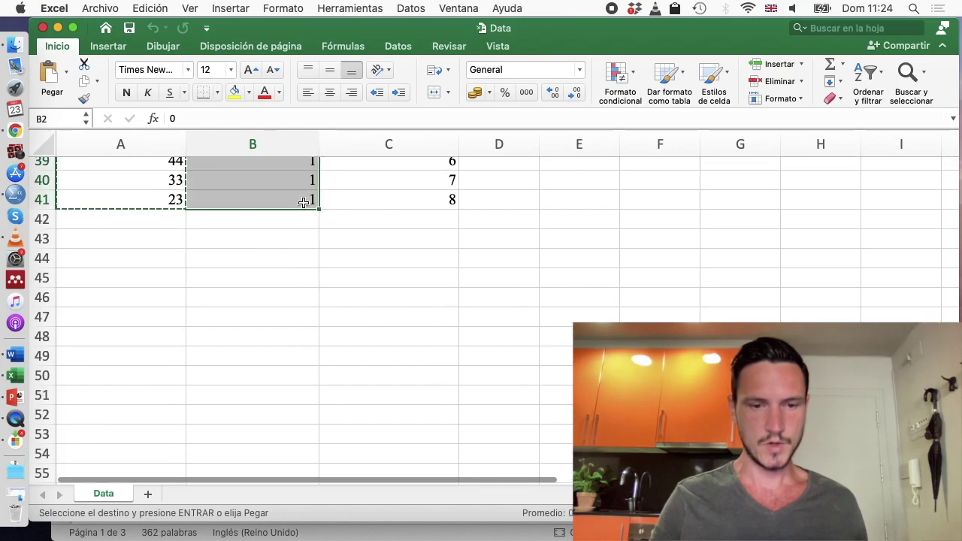
pyautogui.scroll(10, 304, 200)
# Switch to SPSS Statistics and paste the copied condition codes into the Condition column from case 1.
pyautogui.hotkey('ctrl', 'Up')
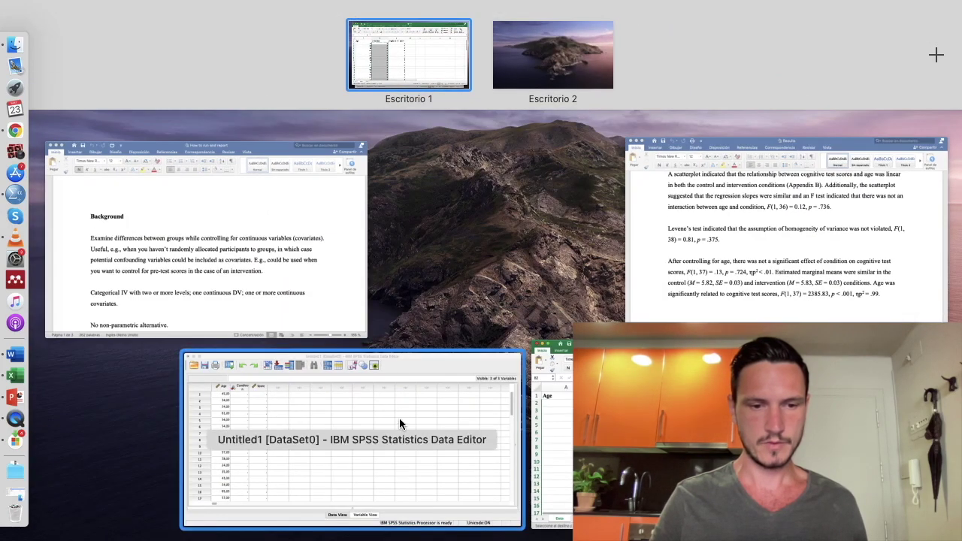
pyautogui.click(400, 421)
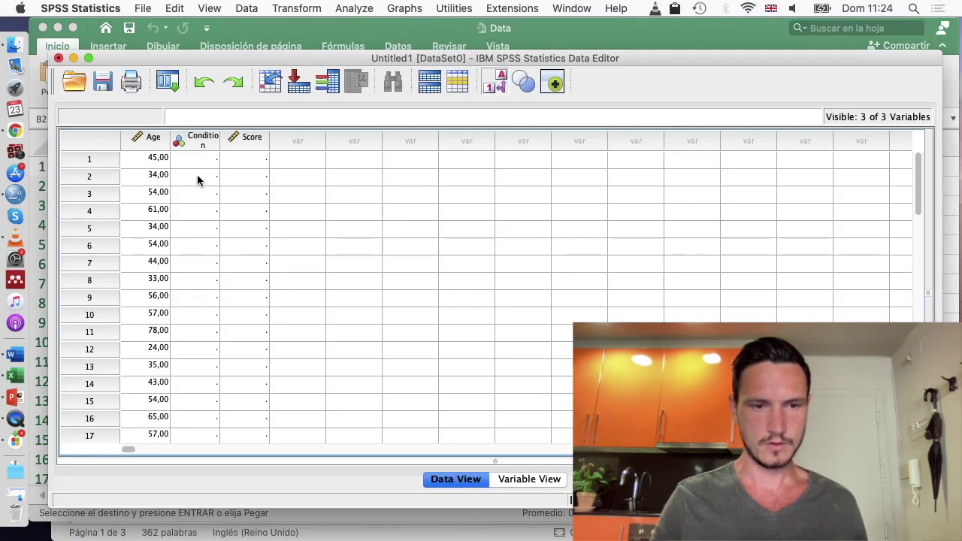
pyautogui.click(193, 157)
pyautogui.press('super+v')
# Switch back to Excel and copy the cognitive test scores in C2:C41 of the Data worksheet.
pyautogui.hotkey('ctrl', 'Up')
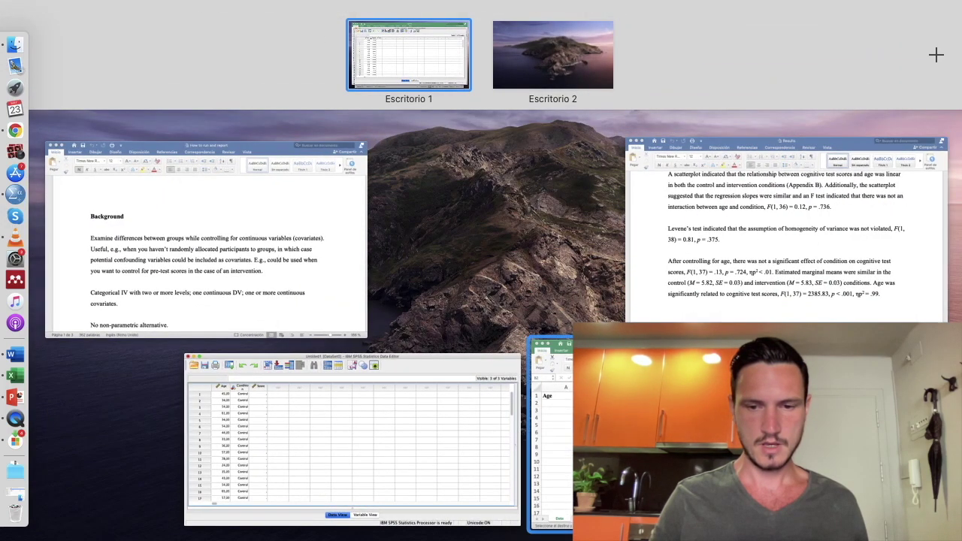
pyautogui.click(552, 215)
pyautogui.click(441, 193)
pyautogui.scroll(-2, 441, 193)
pyautogui.scroll(-13, 441, 193)
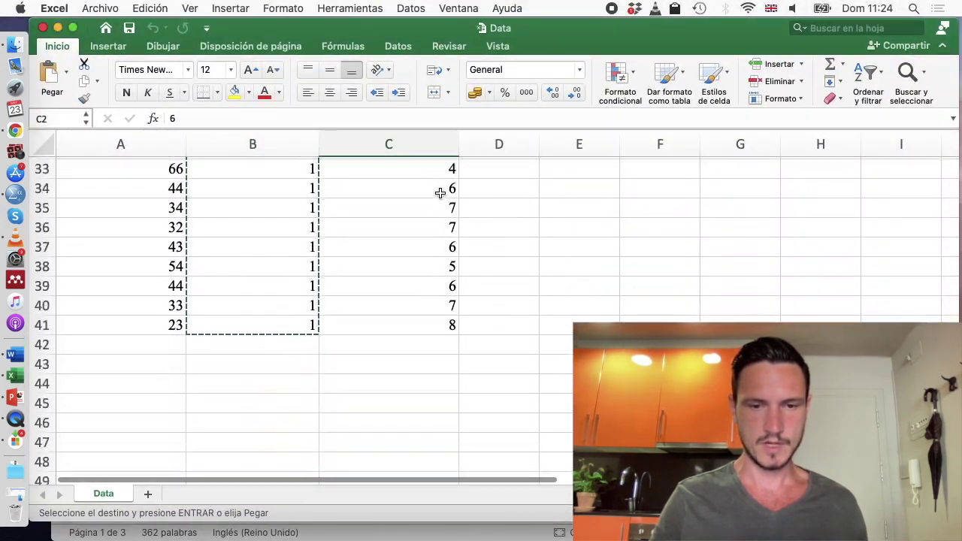
pyautogui.scroll(2, 439, 194)
pyautogui.keyDown('shift'); pyautogui.click(442, 221); pyautogui.keyUp('shift')
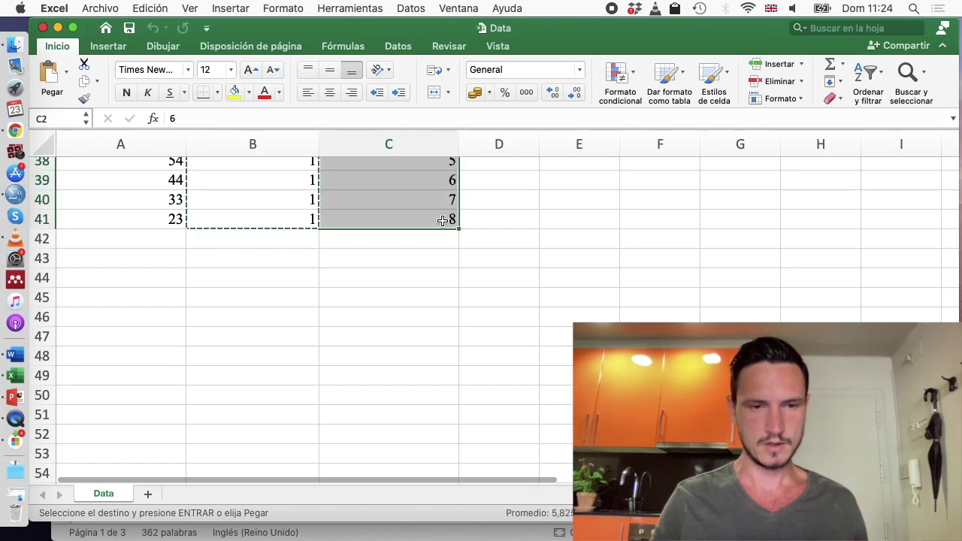
# Switch to SPSS Statistics and paste the copied test scores into the Score column from case 1.
pyautogui.hotkey('ctrl', 'Up')
pyautogui.click(378, 469)
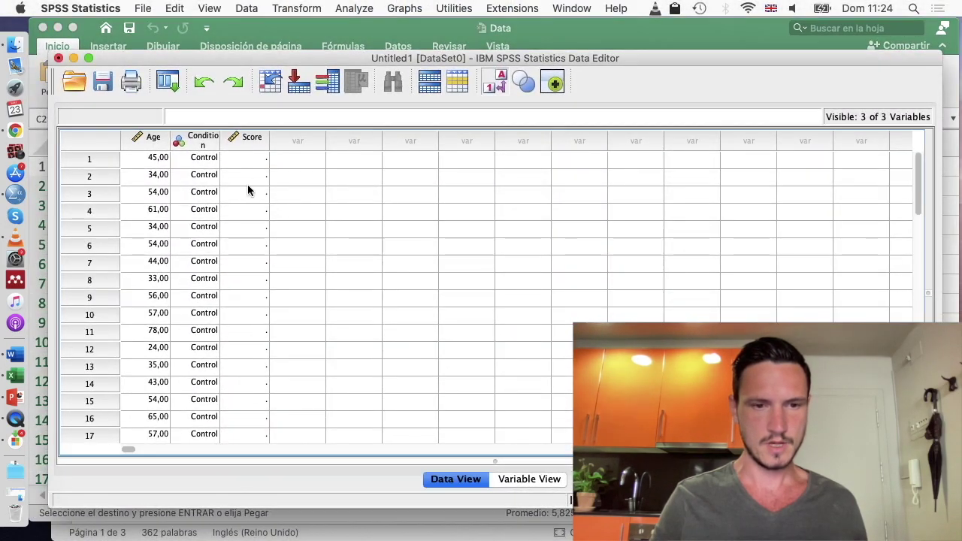
pyautogui.click(243, 158)
pyautogui.press('super+v')
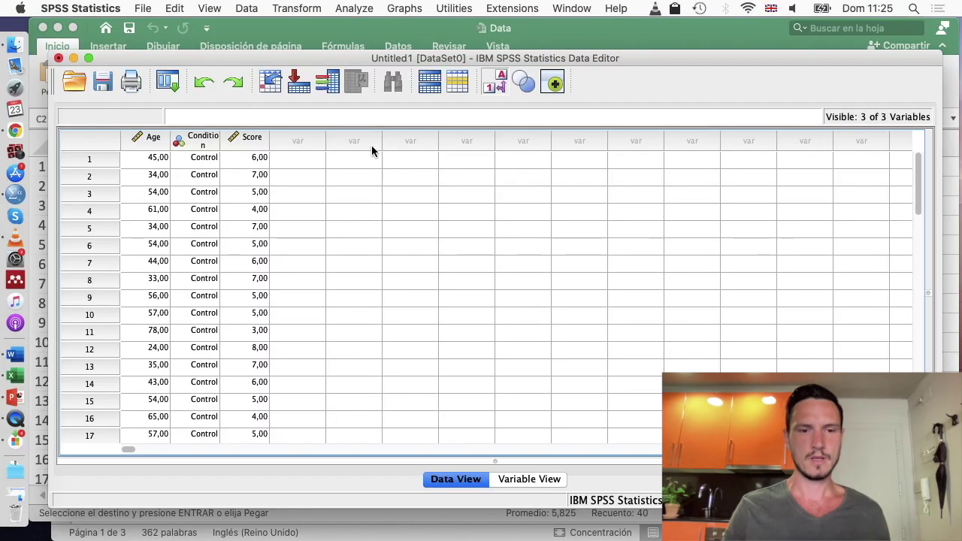
# Set up an Explore analysis with Condition as the factor and Score as the dependent variable.
pyautogui.click(357, 8)
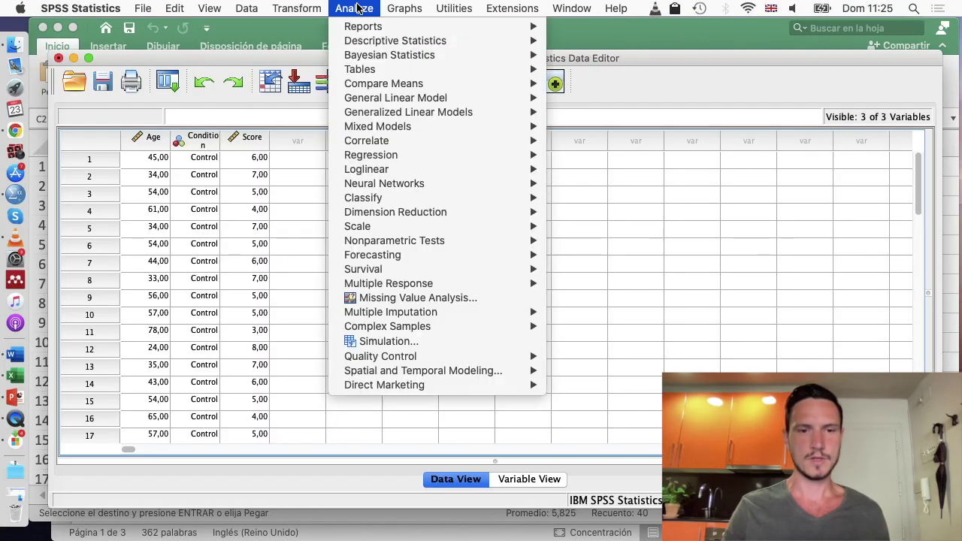
pyautogui.moveTo(372, 42)
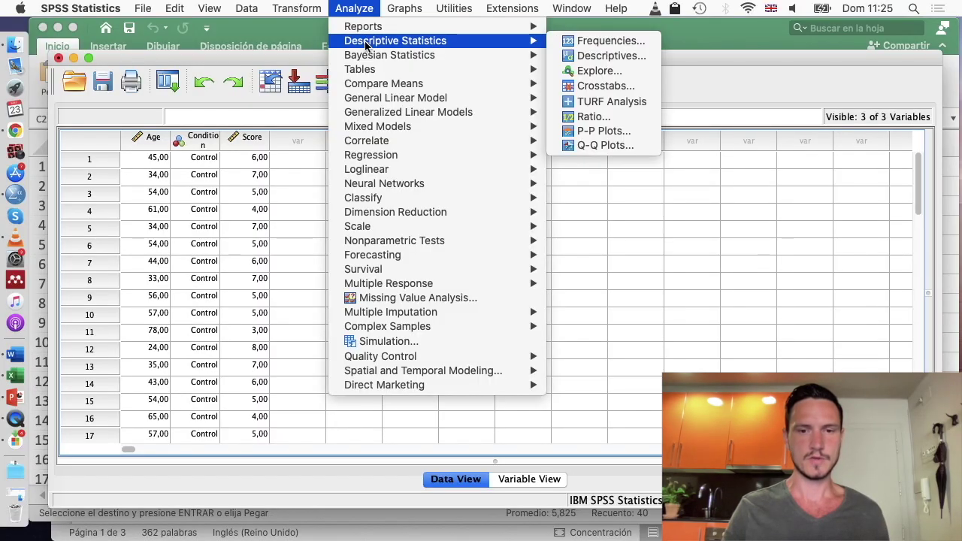
pyautogui.click(586, 73)
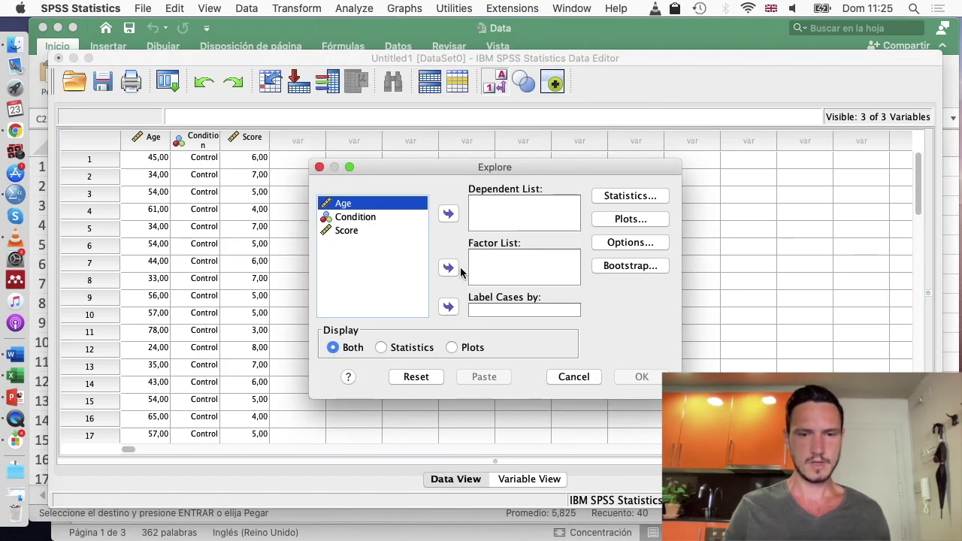
pyautogui.click(390, 217)
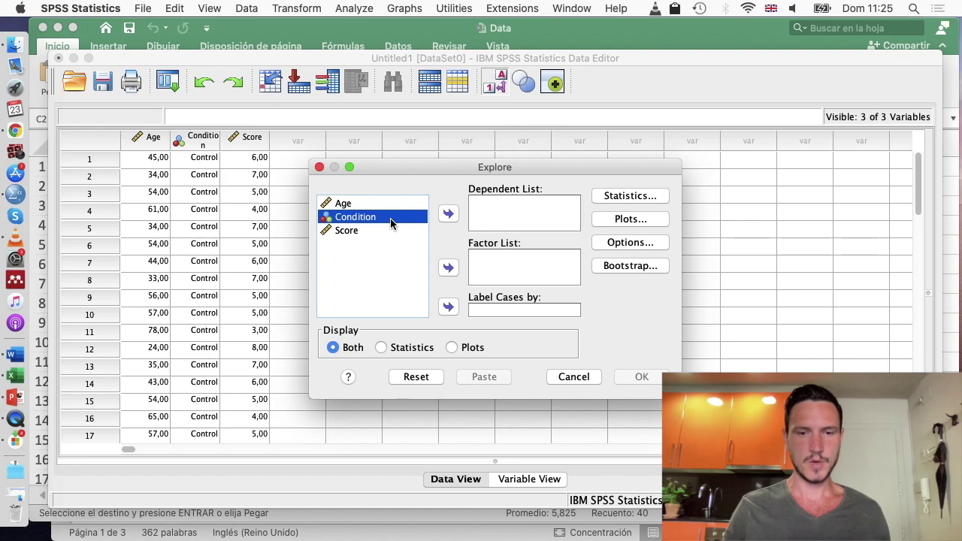
pyautogui.click(449, 268)
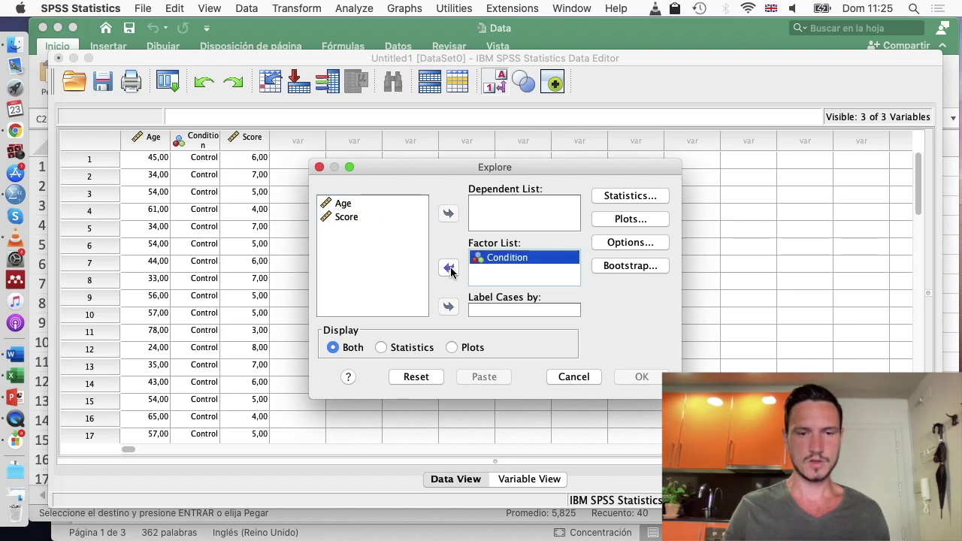
pyautogui.click(376, 204)
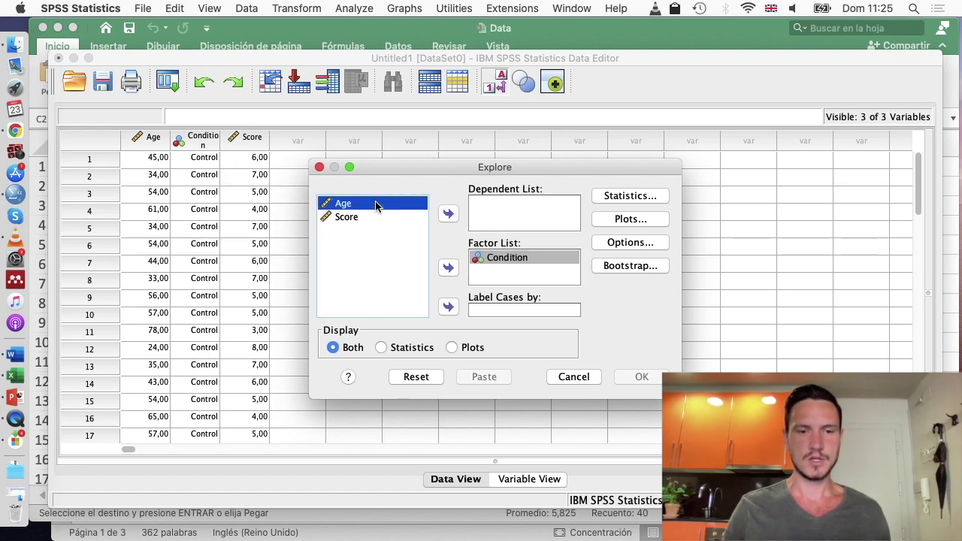
pyautogui.click(373, 218)
pyautogui.click(448, 214)
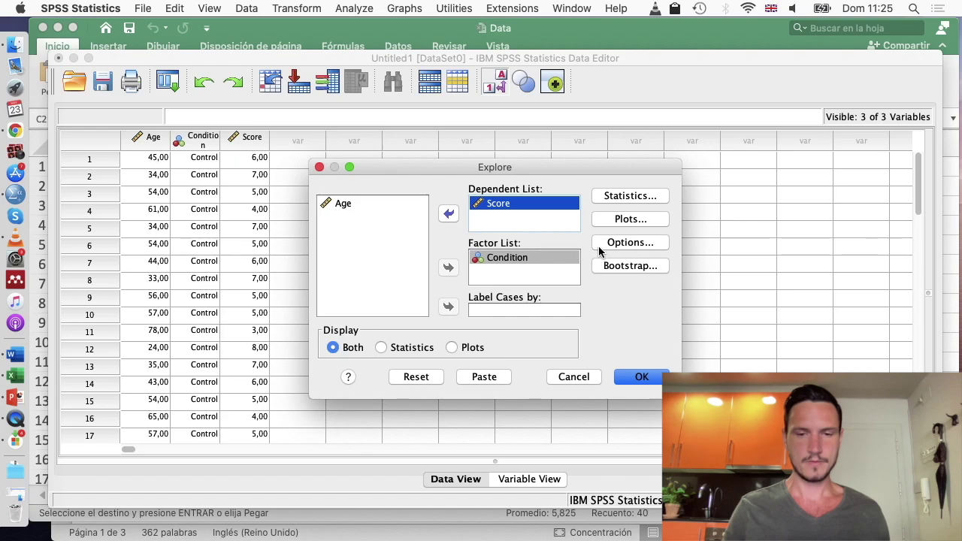
# Review the Explore statistics, then accept plots with factor-level boxplots, a histogram and normality plots with tests, without stem-and-leaf or Levene test.
pyautogui.click(616, 197)
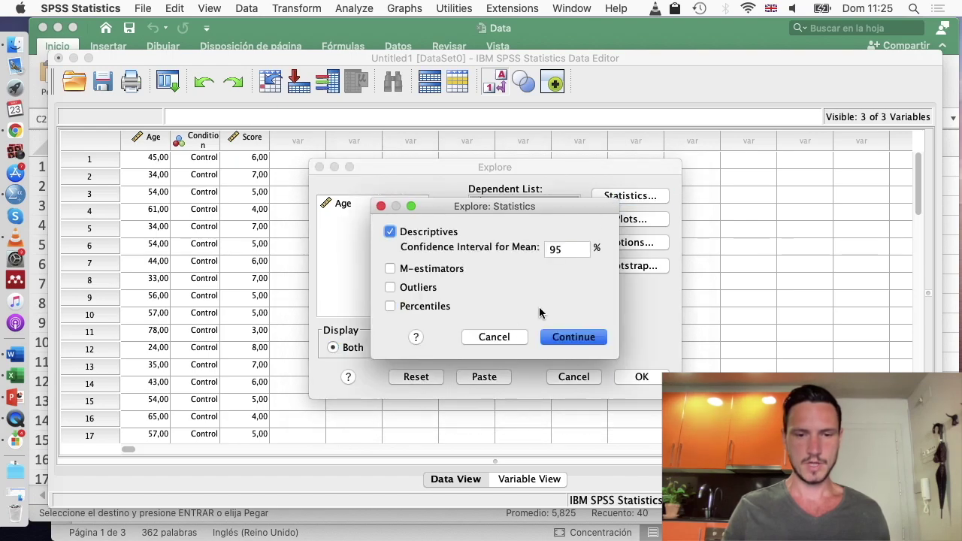
pyautogui.click(507, 336)
pyautogui.click(623, 223)
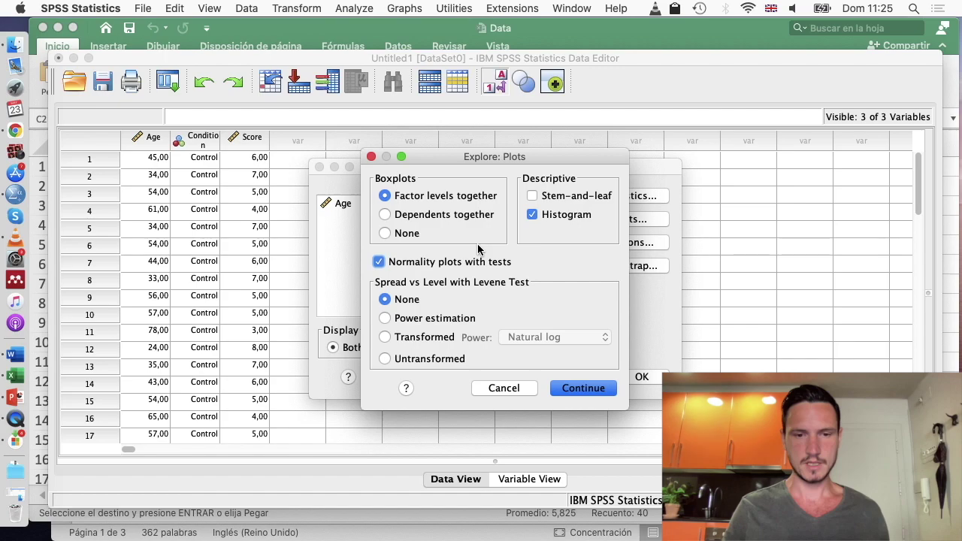
pyautogui.click(593, 387)
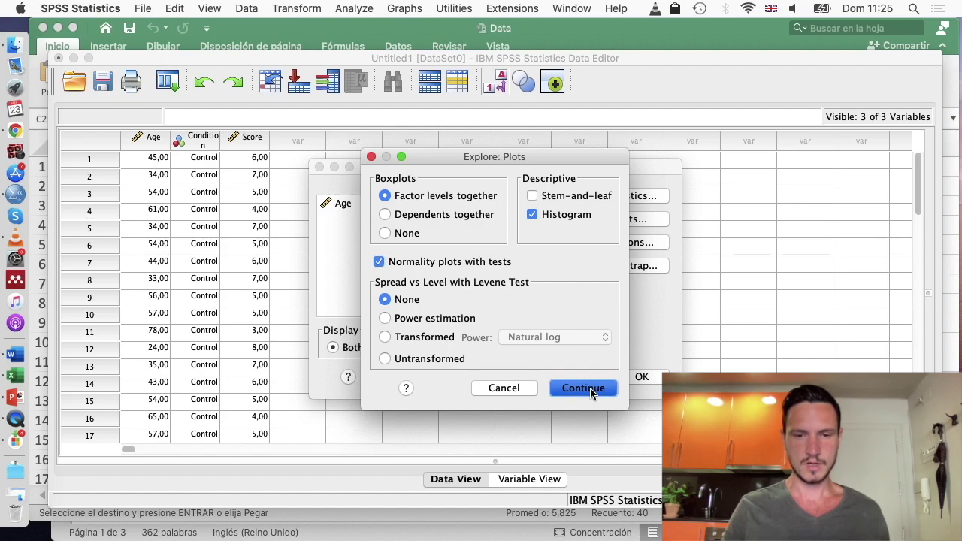
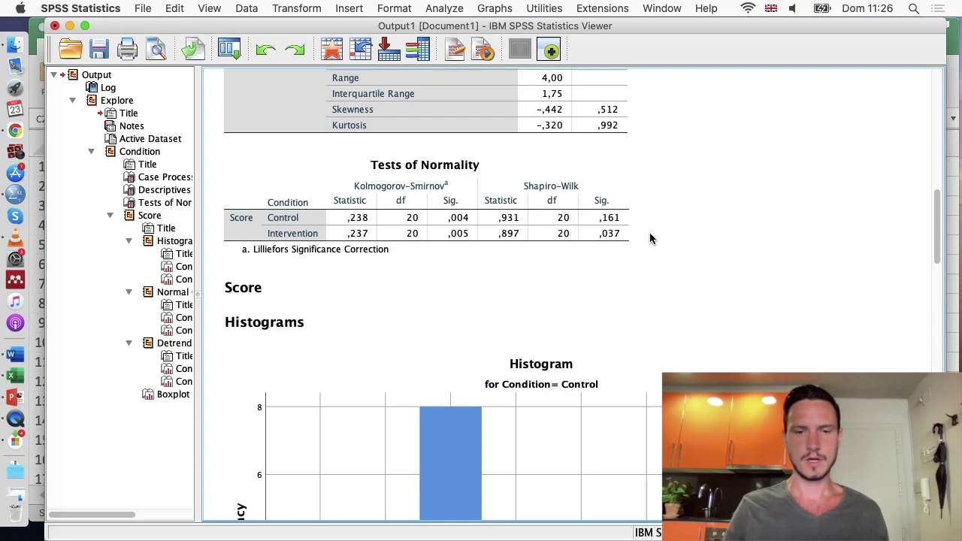
# Examine the Score histogram for the Control condition together with its Shapiro-Wilk result in the Tests of Normality table.
pyautogui.scroll(-3, 650, 232)
pyautogui.click(548, 150)
pyautogui.click(685, 185)
pyautogui.press('Down')
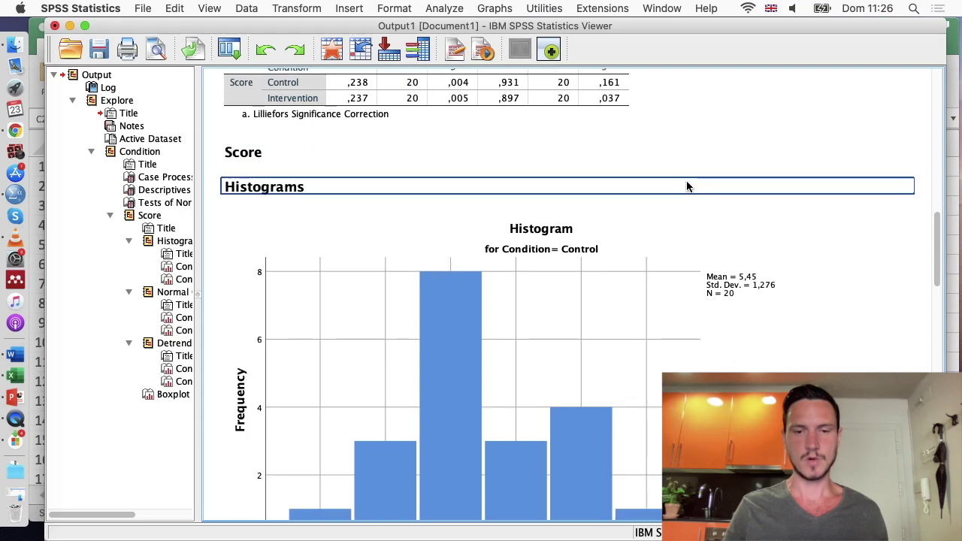
pyautogui.press('Down')
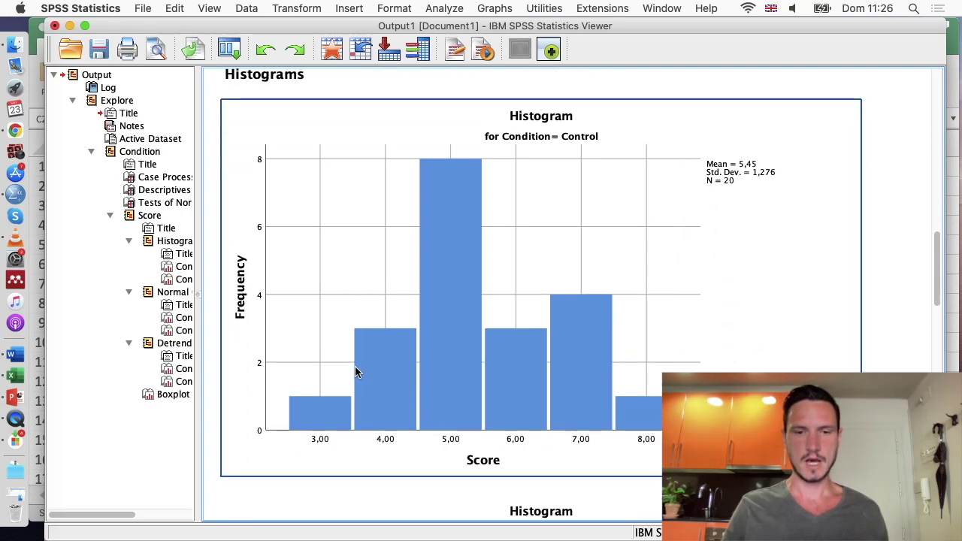
pyautogui.scroll(2, 359, 316)
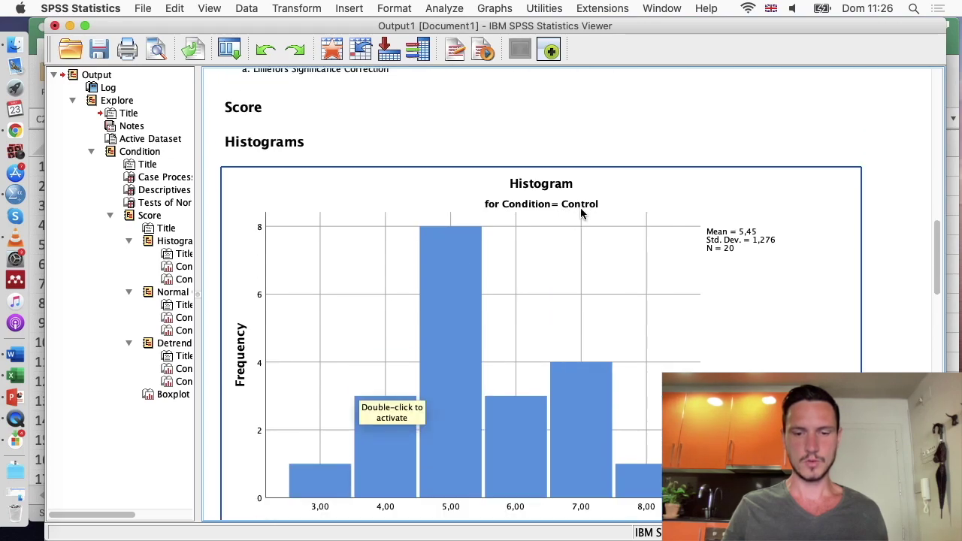
pyautogui.scroll(-2, 594, 215)
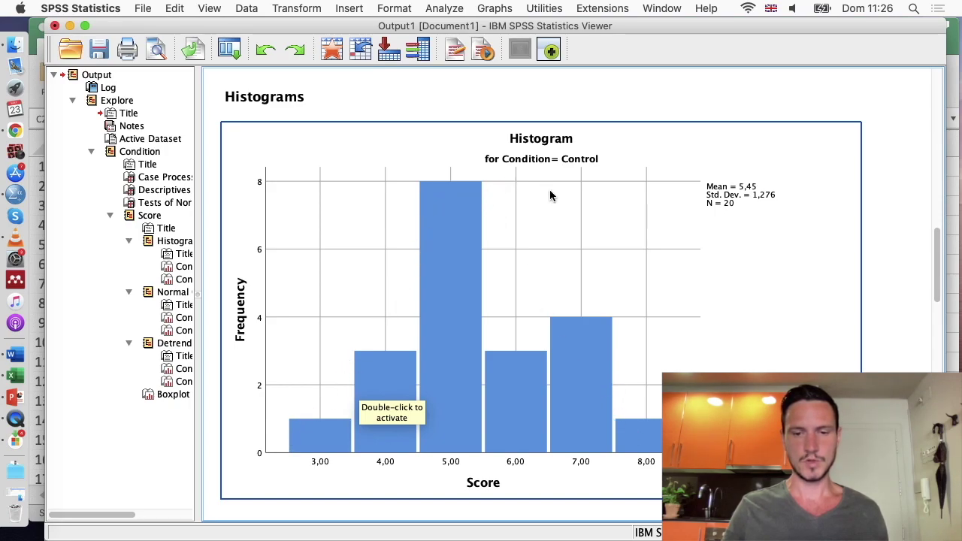
pyautogui.scroll(5, 541, 300)
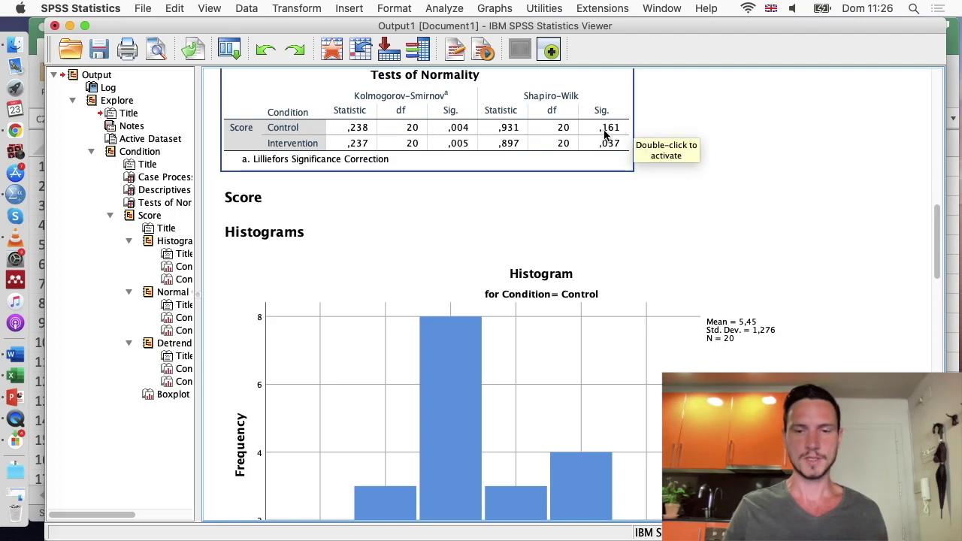
# Examine the Score histogram for the Intervention condition and compare it with its result in the Tests of Normality table.
pyautogui.scroll(-15, 707, 169)
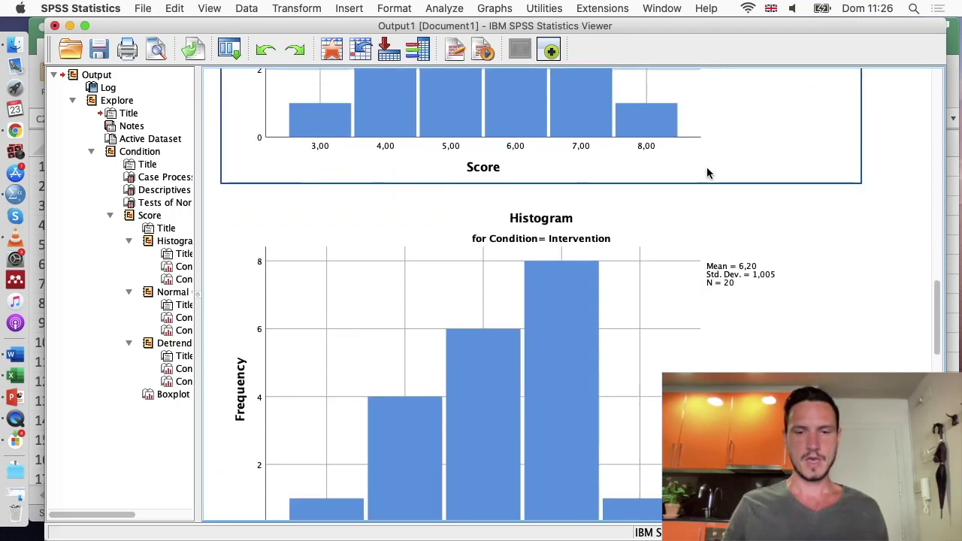
pyautogui.scroll(-2, 707, 171)
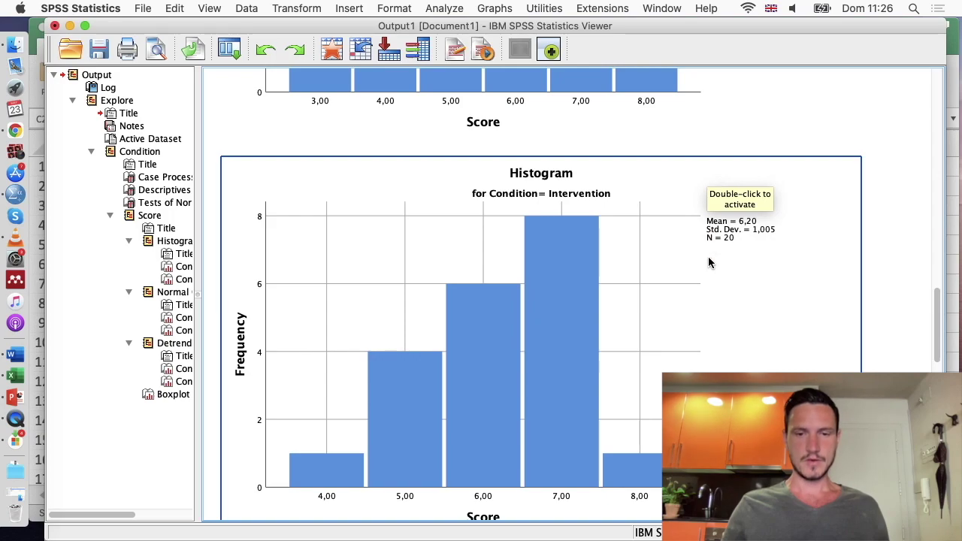
pyautogui.scroll(-2, 708, 262)
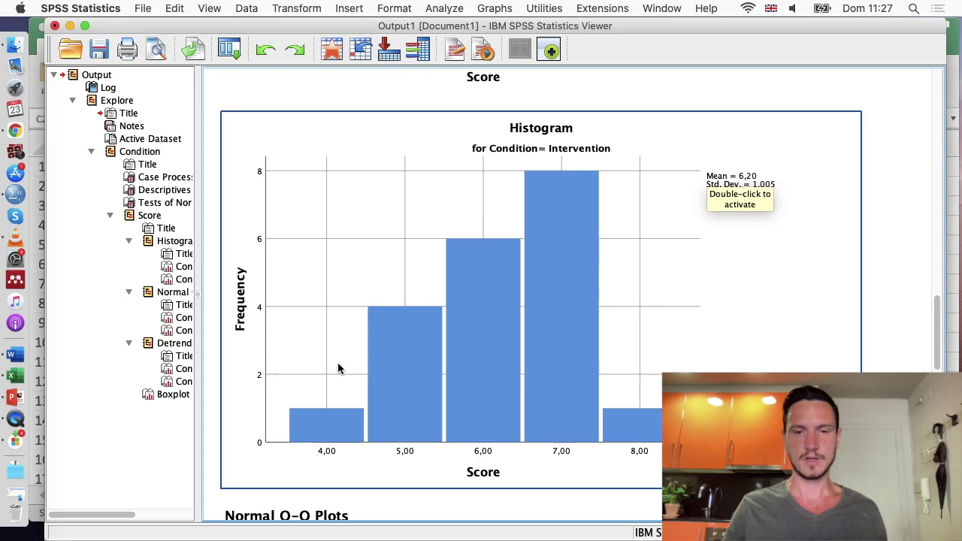
pyautogui.scroll(10, 465, 331)
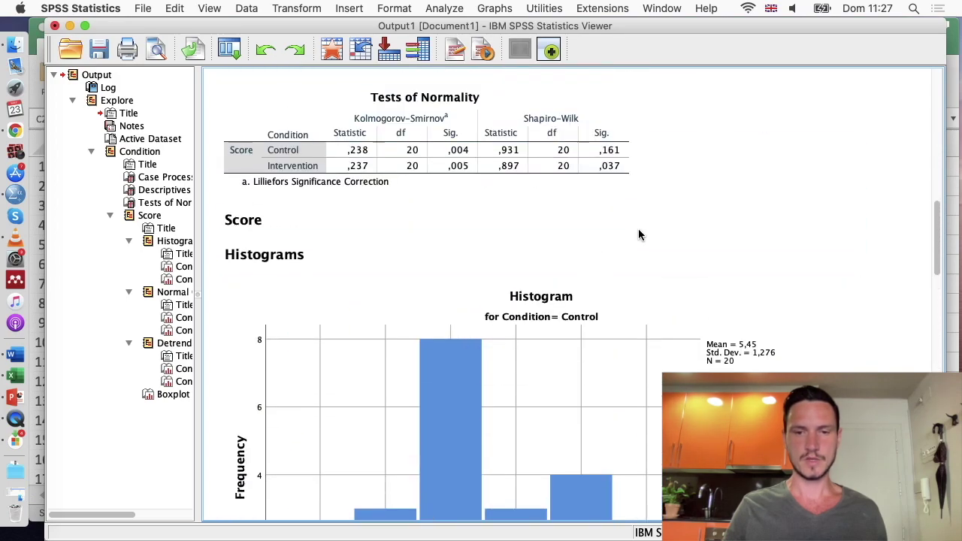
pyautogui.scroll(-10, 668, 215)
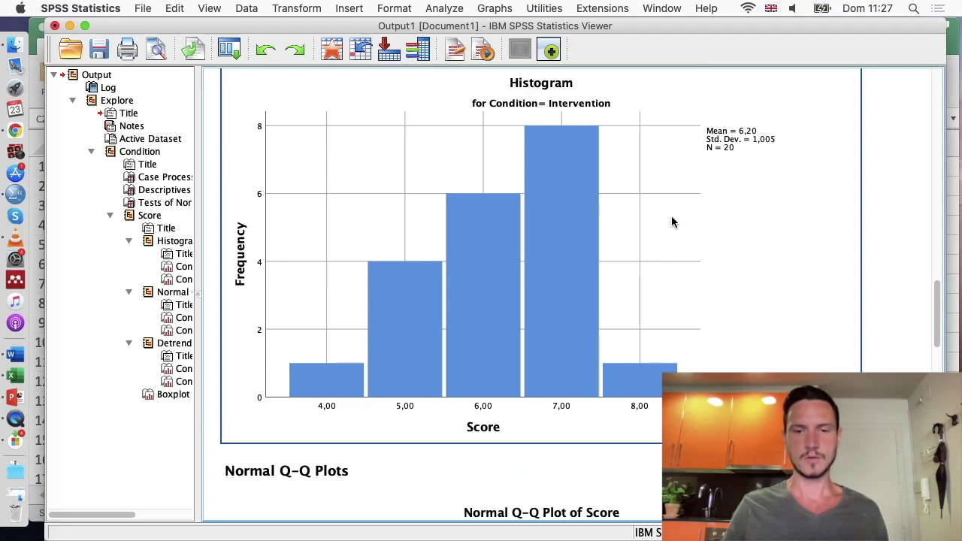
pyautogui.scroll(-4, 672, 221)
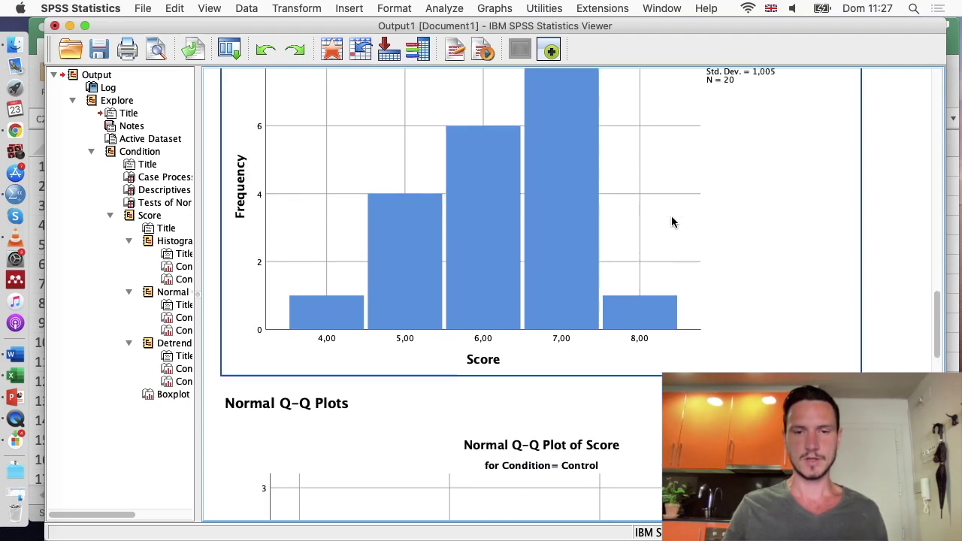
pyautogui.scroll(5, 673, 221)
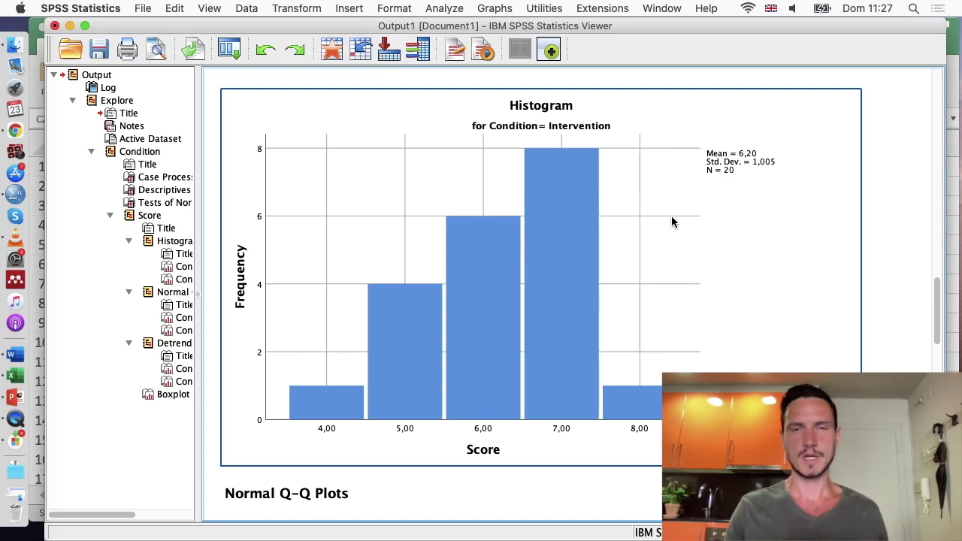
pyautogui.click(549, 81)
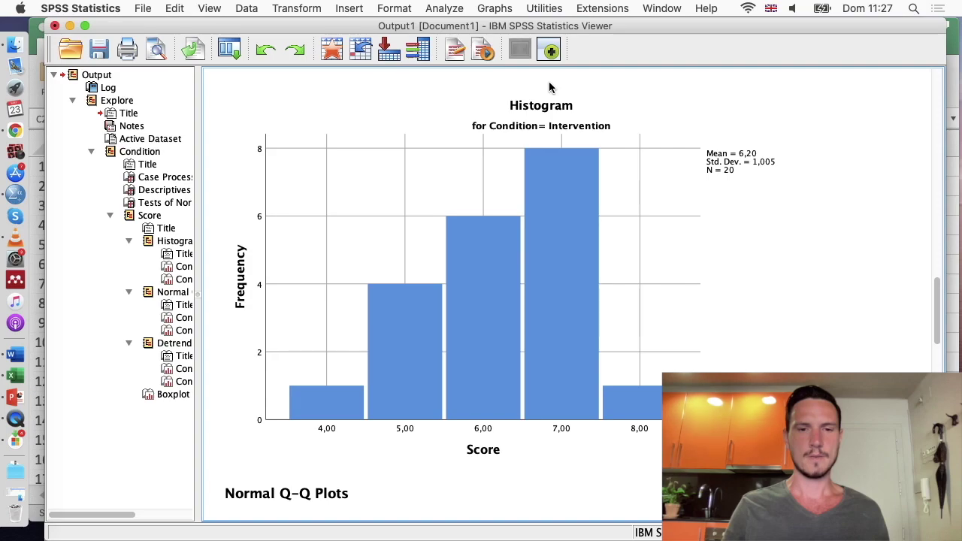
# Set up a simple scatterplot with Age on the X axis and Score on the Y axis.
pyautogui.click(445, 8)
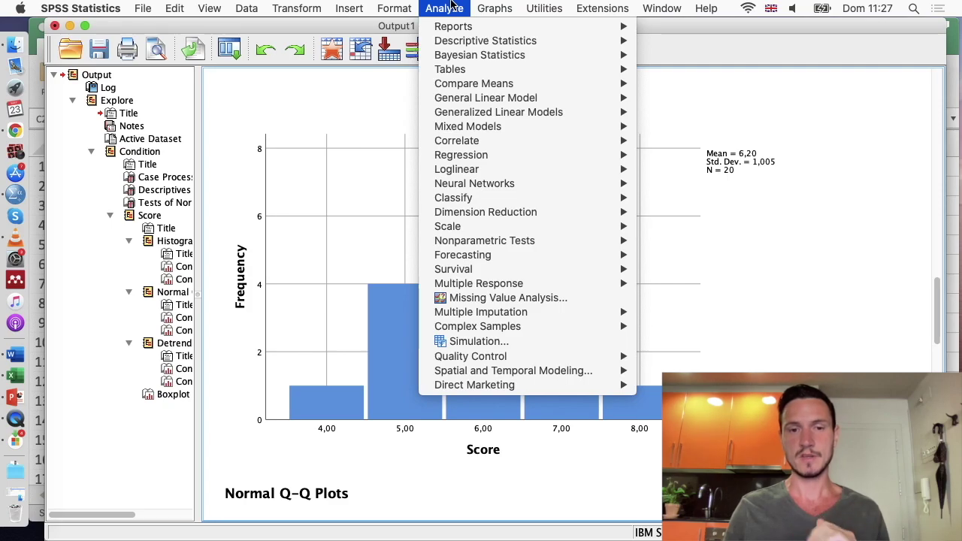
pyautogui.moveTo(484, 7)
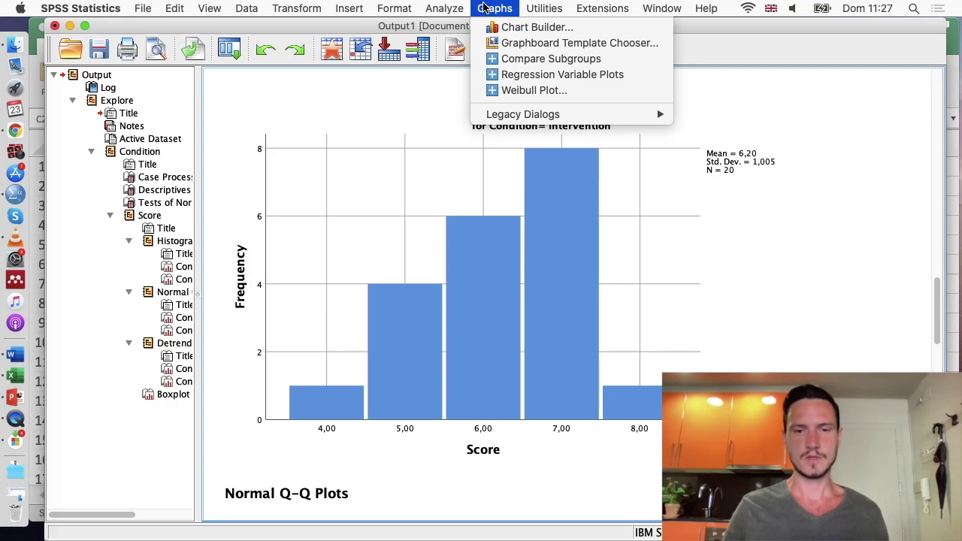
pyautogui.moveTo(540, 115)
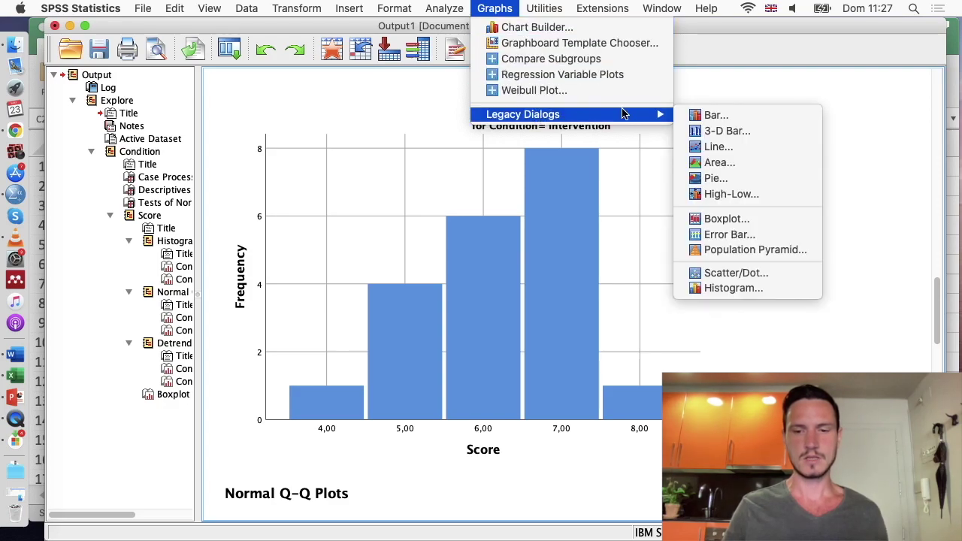
pyautogui.click(737, 273)
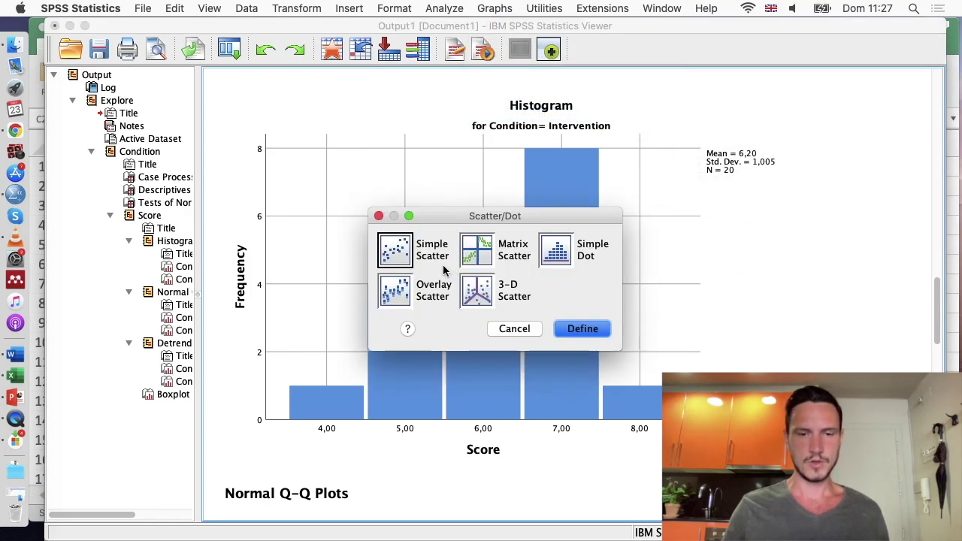
pyautogui.click(571, 328)
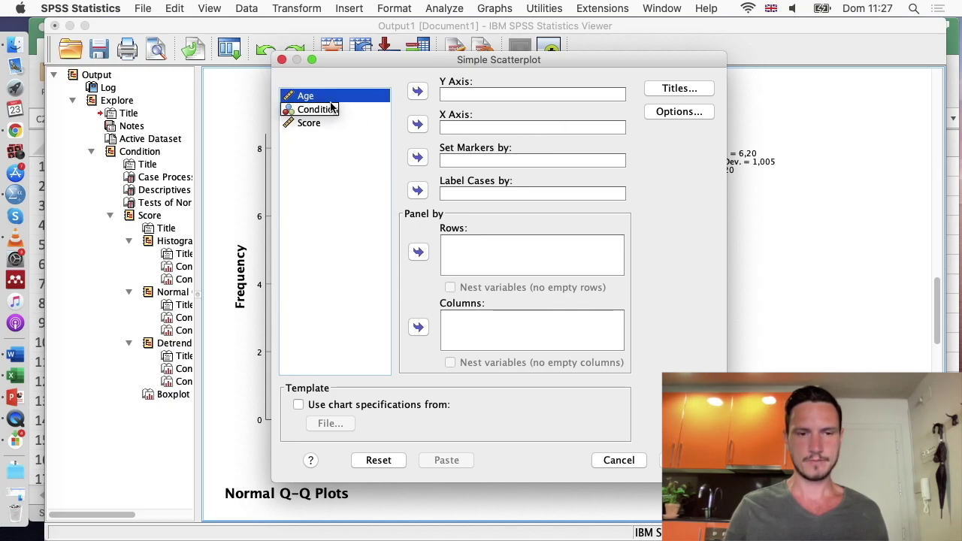
pyautogui.click(418, 124)
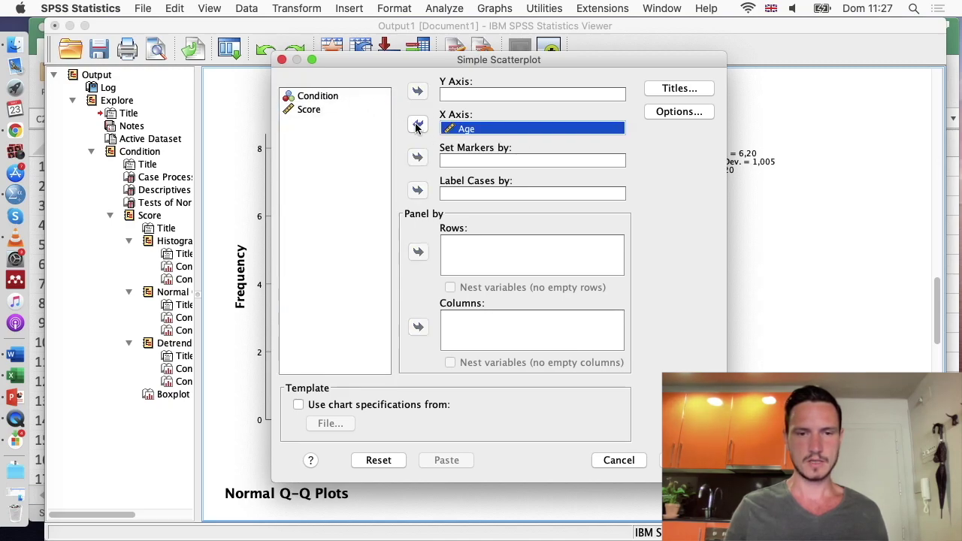
pyautogui.click(347, 111)
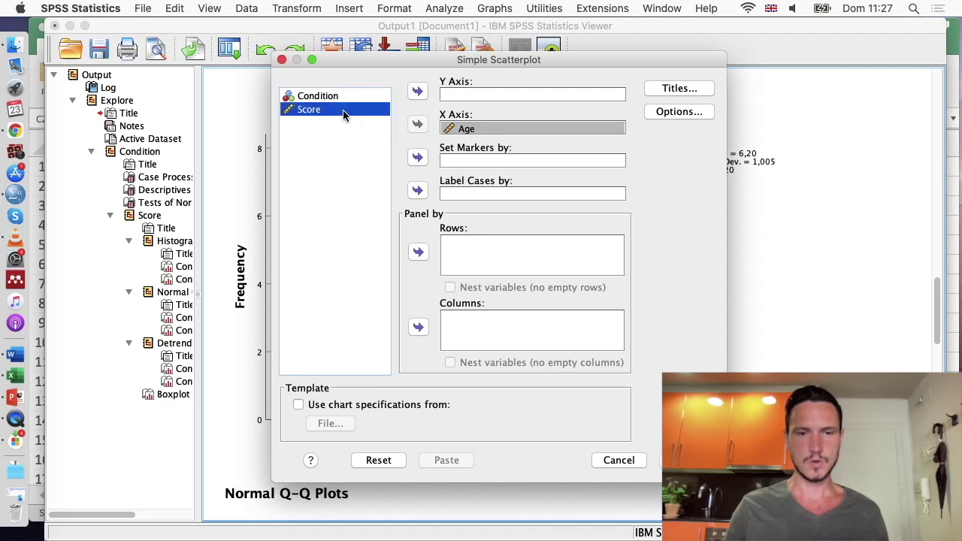
pyautogui.click(418, 91)
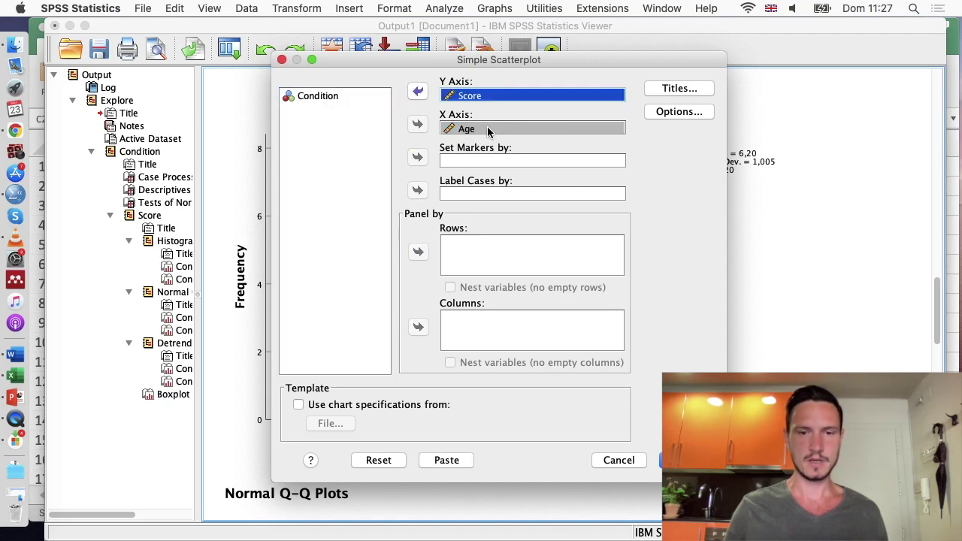
pyautogui.click(487, 99)
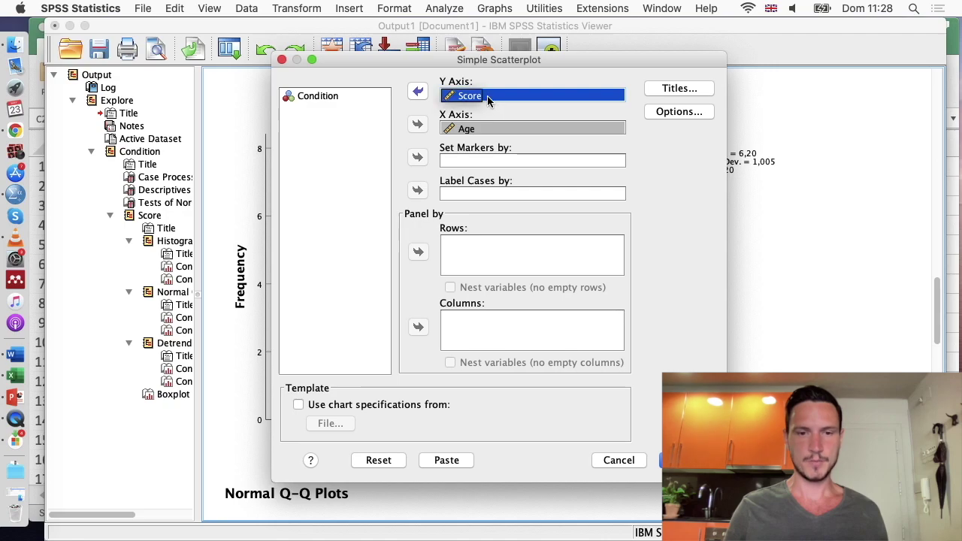
# Set the scatterplot's markers by Condition and generate the chart.
pyautogui.click(360, 95)
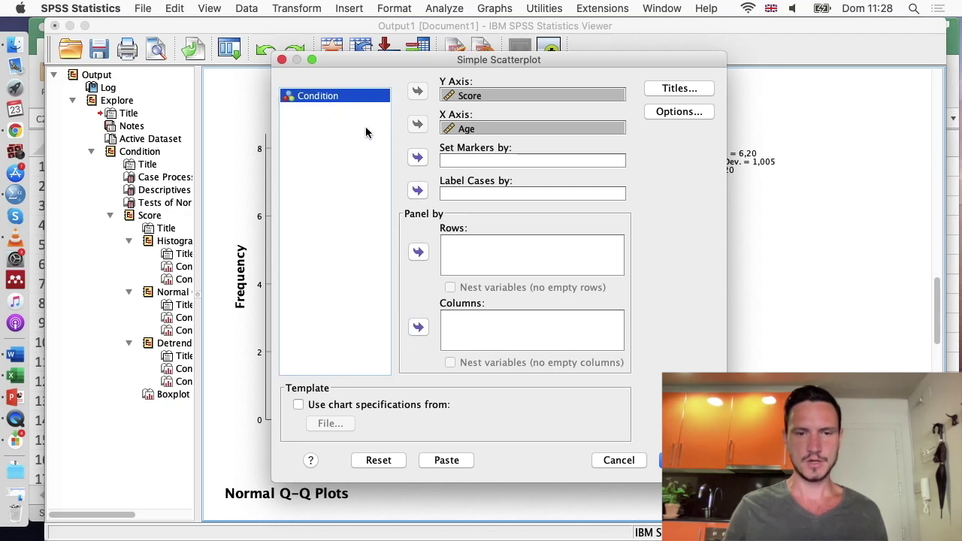
pyautogui.click(418, 157)
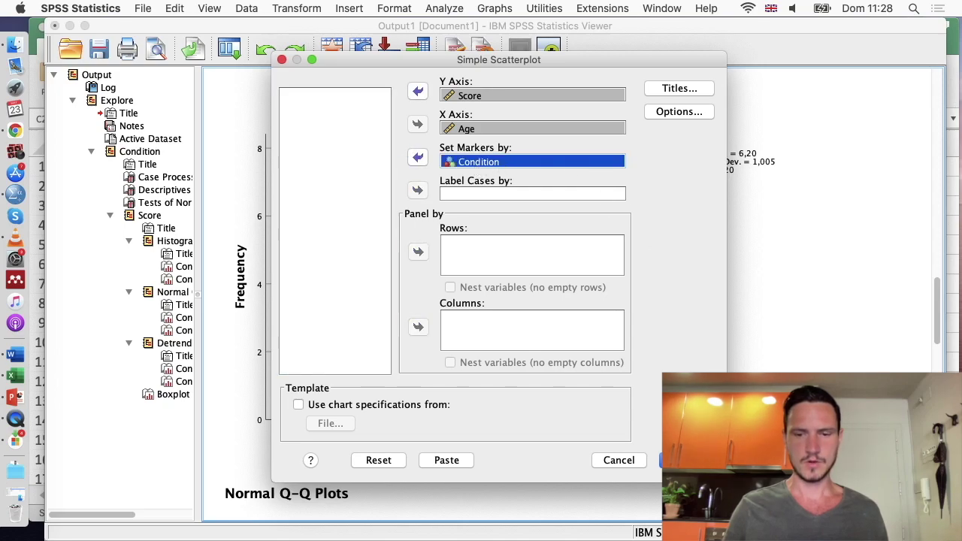
pyautogui.click(680, 460)
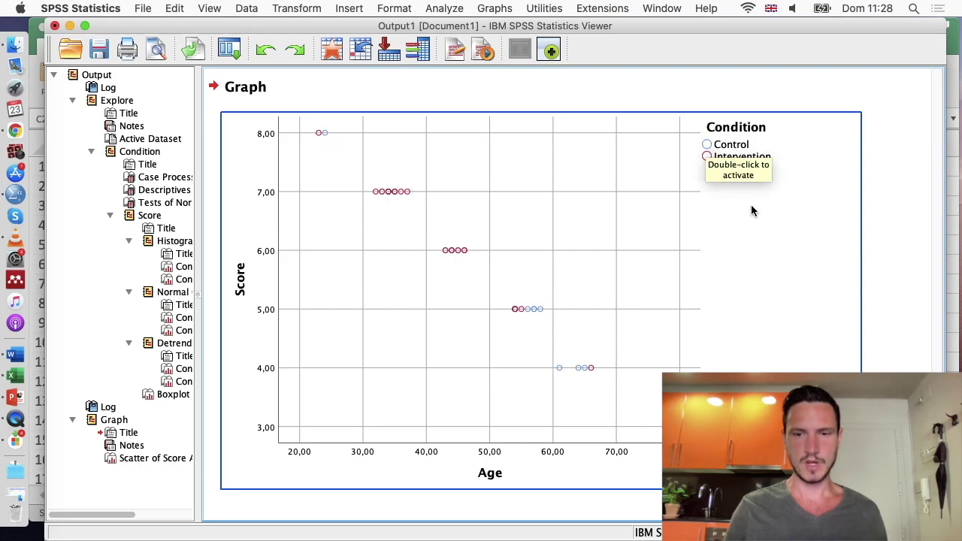
# Open the scatterplot of Score against Age for editing.
pyautogui.click(777, 212)
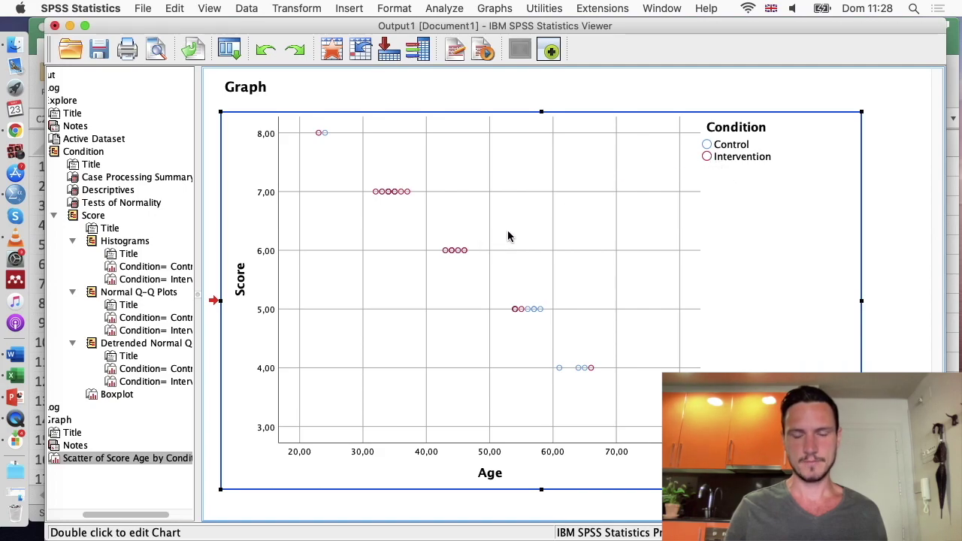
pyautogui.doubleClick(742, 277)
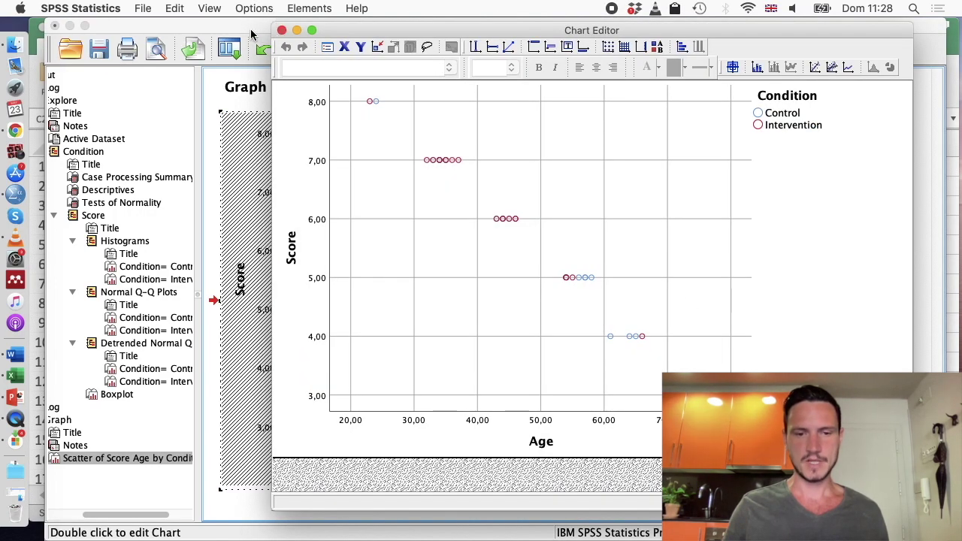
pyautogui.click(252, 34)
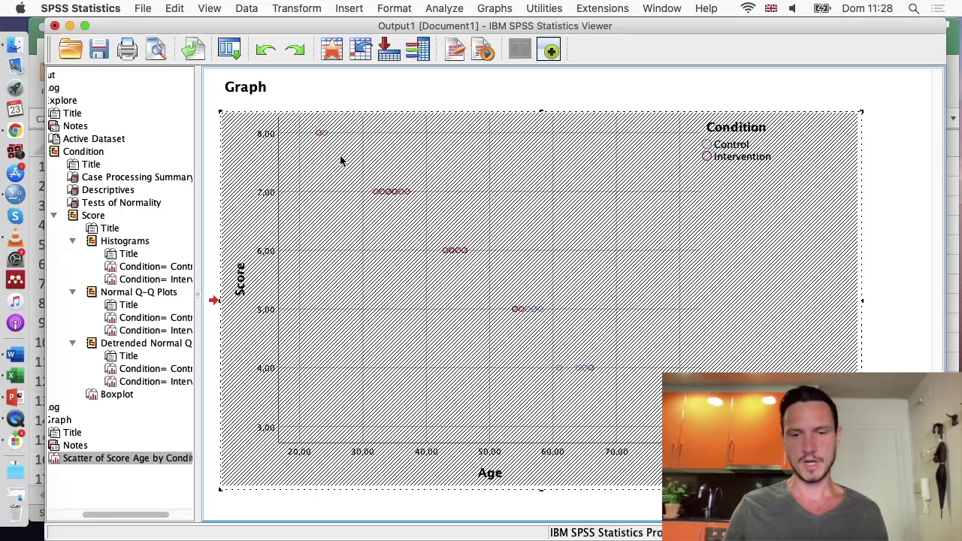
pyautogui.hotkey('ctrl', 'Up')
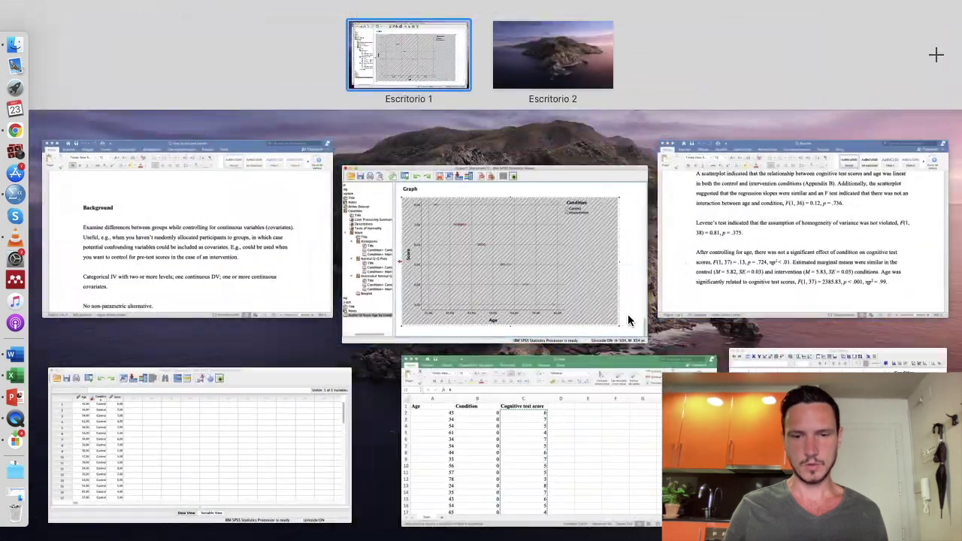
pyautogui.click(627, 320)
pyautogui.hotkey('ctrl', 'Up')
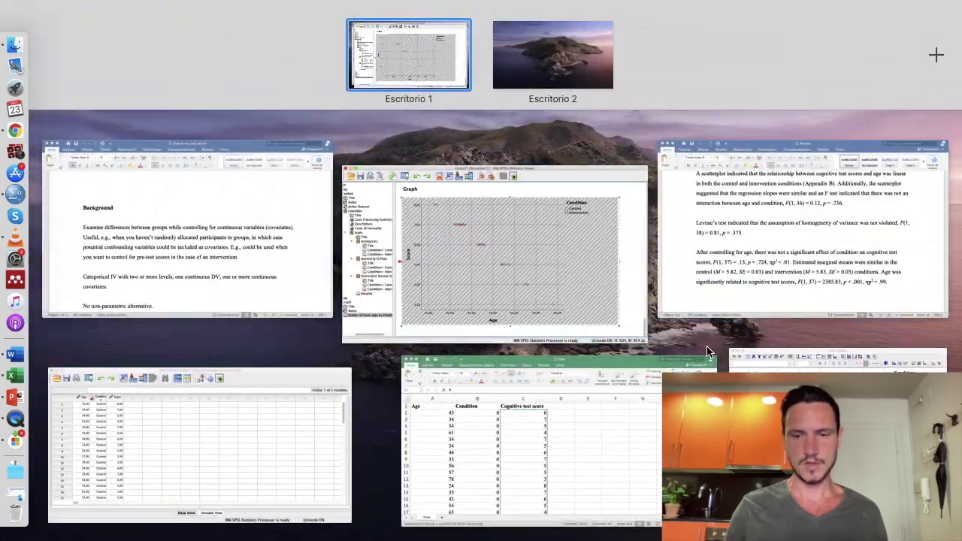
pyautogui.click(733, 357)
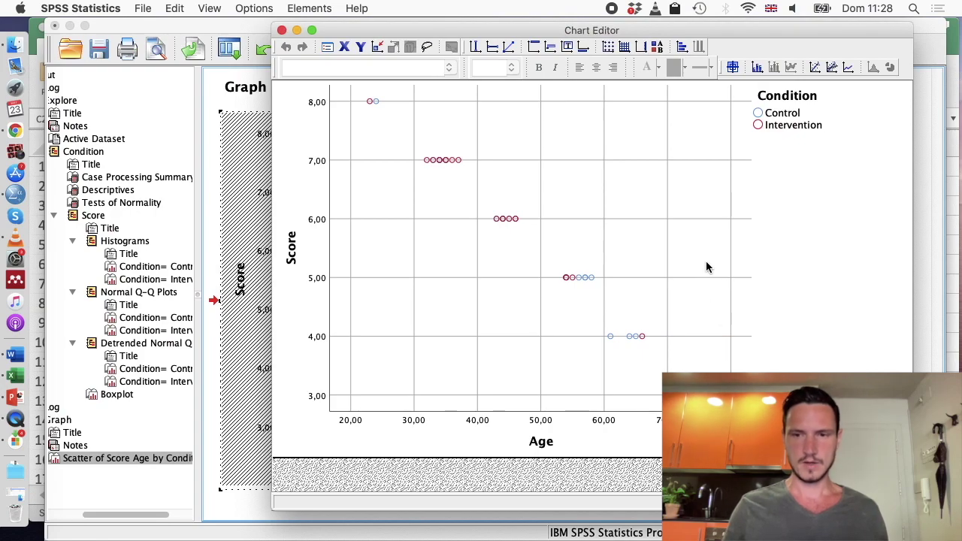
# Add fit lines at subgroups to the scatterplot for the Control and Intervention conditions, then finish editing the chart.
pyautogui.click(832, 69)
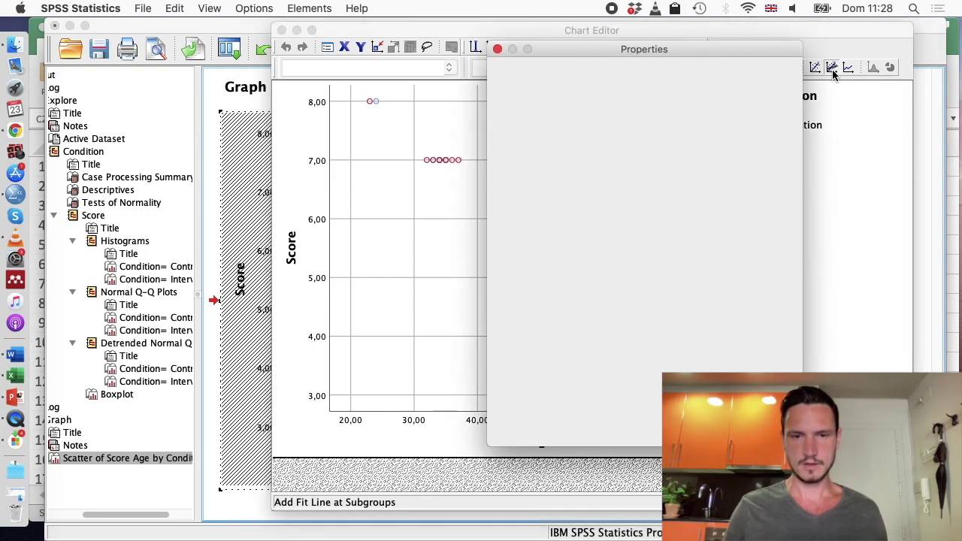
pyautogui.click(497, 50)
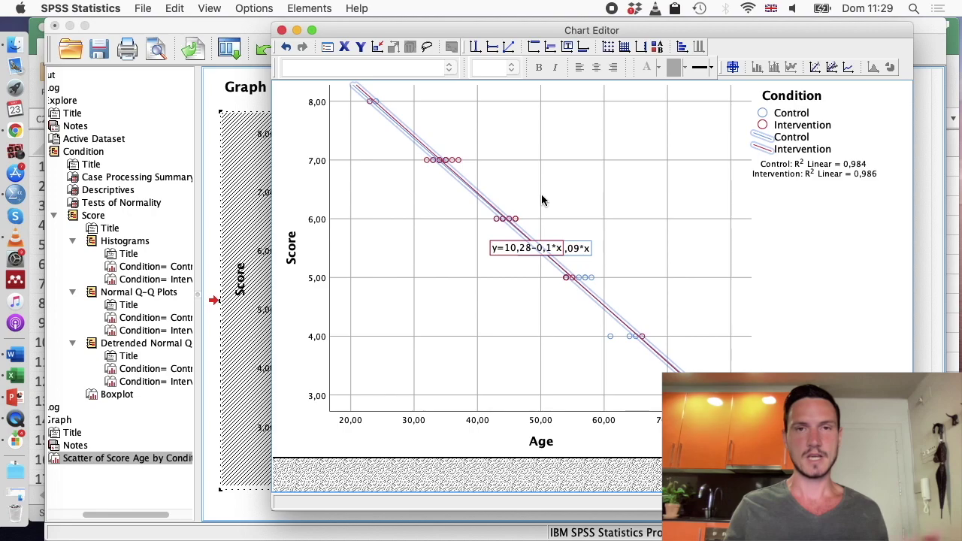
pyautogui.click(281, 31)
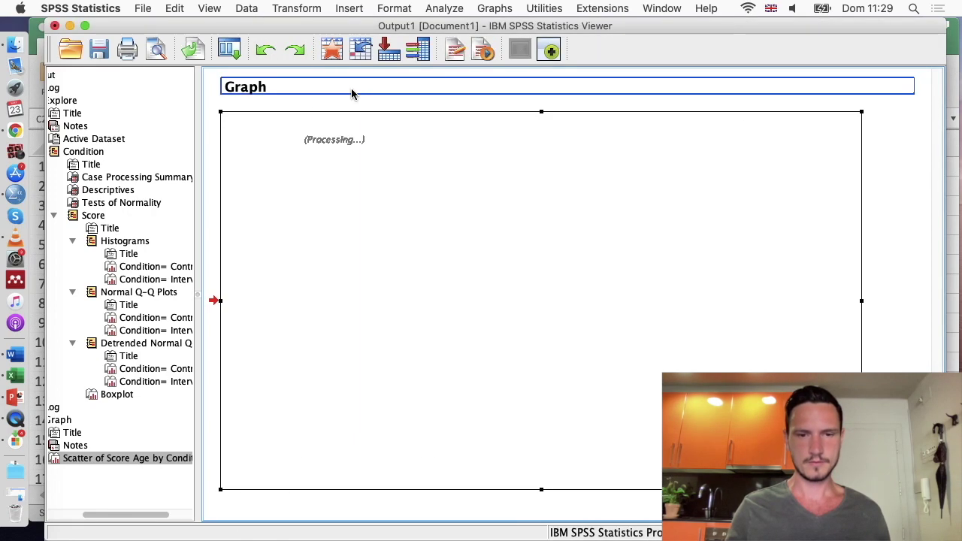
# Set up a univariate General Linear Model with Score as dependent variable, Condition as fixed factor and Age as covariate.
pyautogui.click(441, 7)
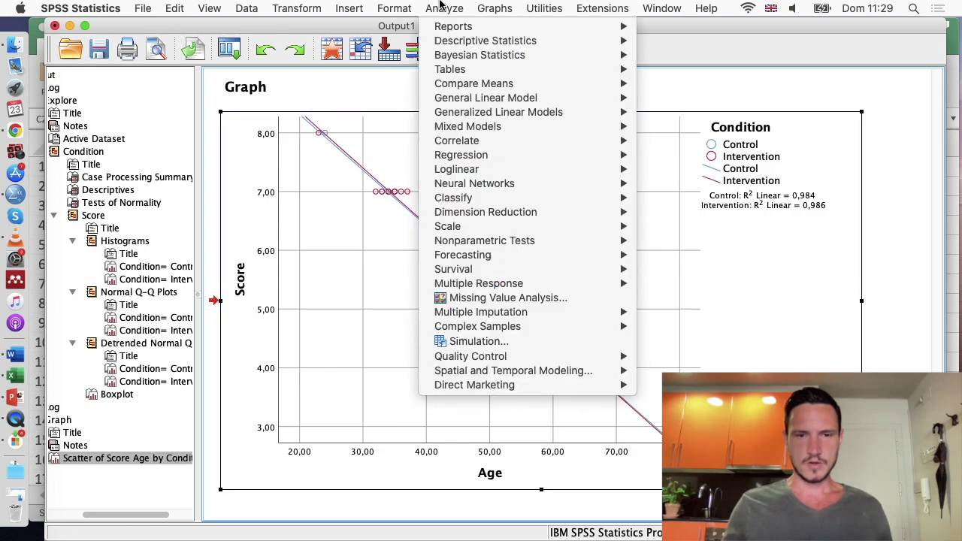
pyautogui.moveTo(467, 87)
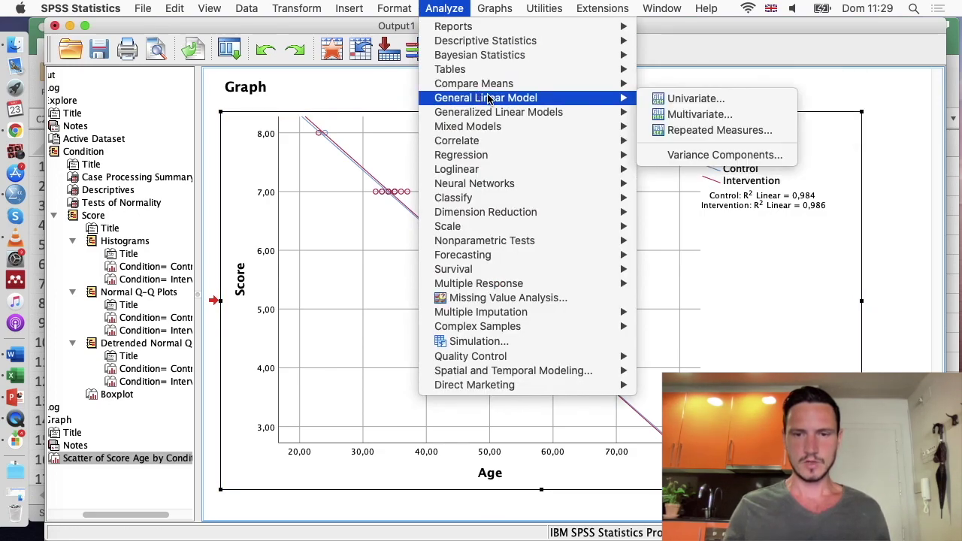
pyautogui.click(696, 99)
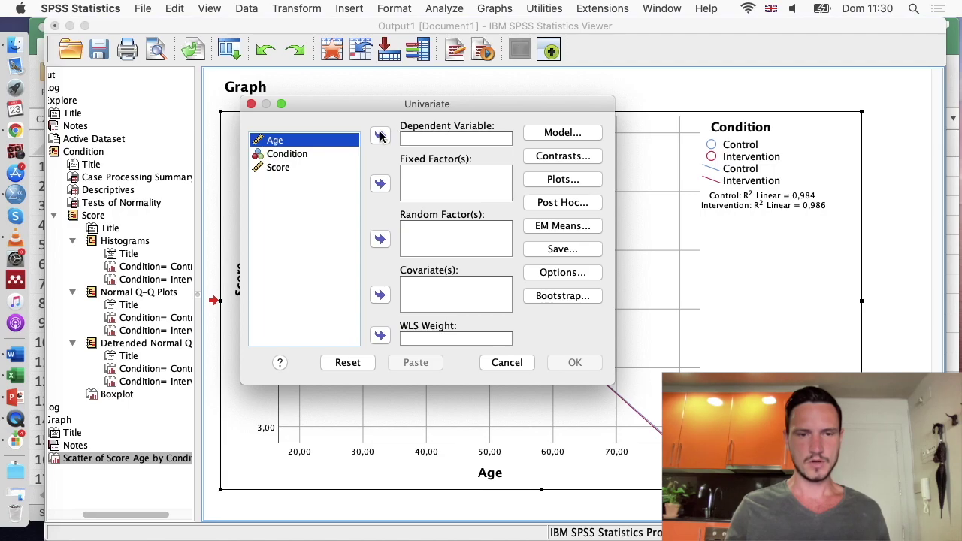
pyautogui.click(336, 155)
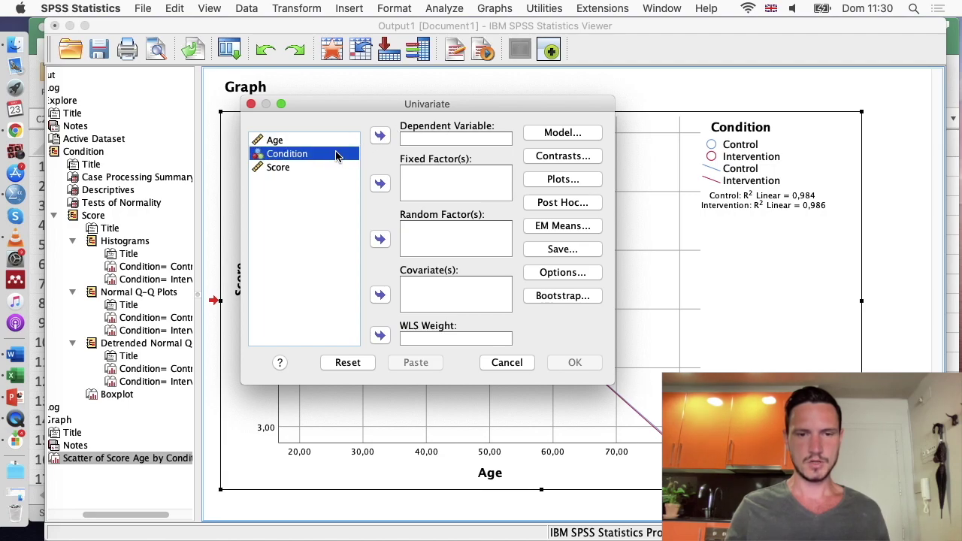
pyautogui.click(380, 185)
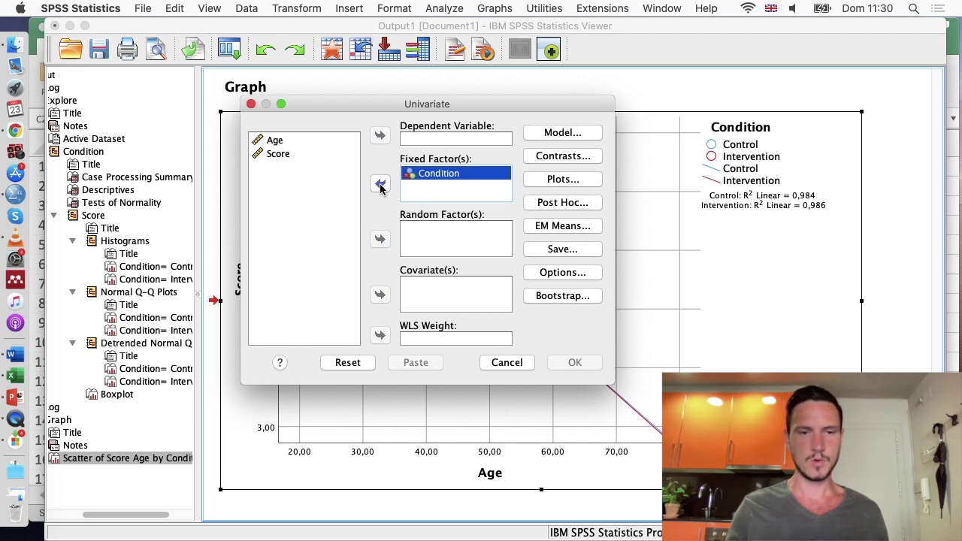
pyautogui.click(320, 155)
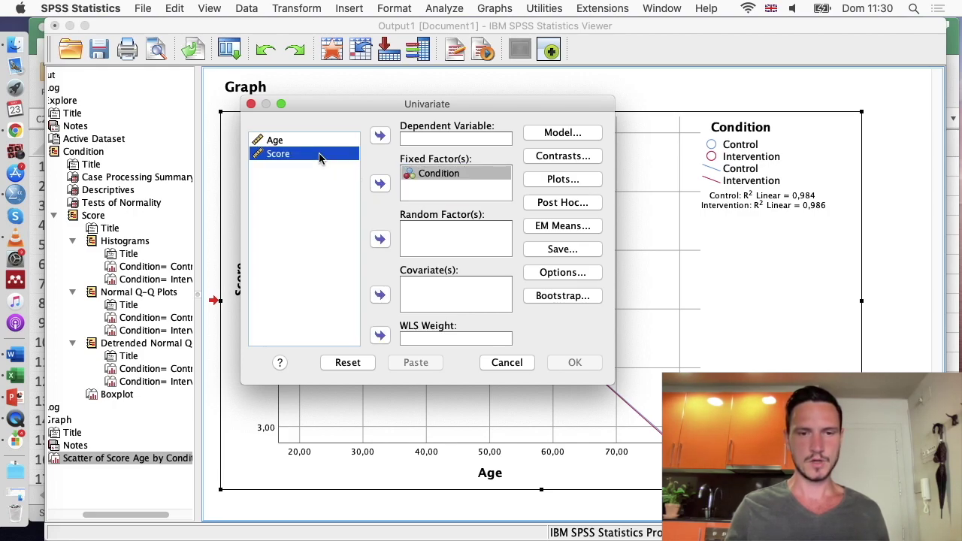
pyautogui.click(380, 136)
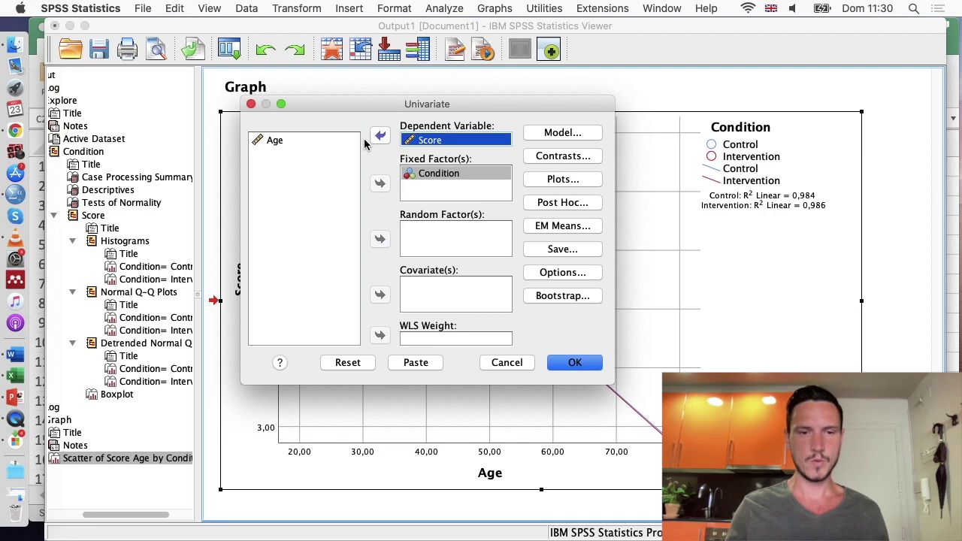
pyautogui.click(286, 147)
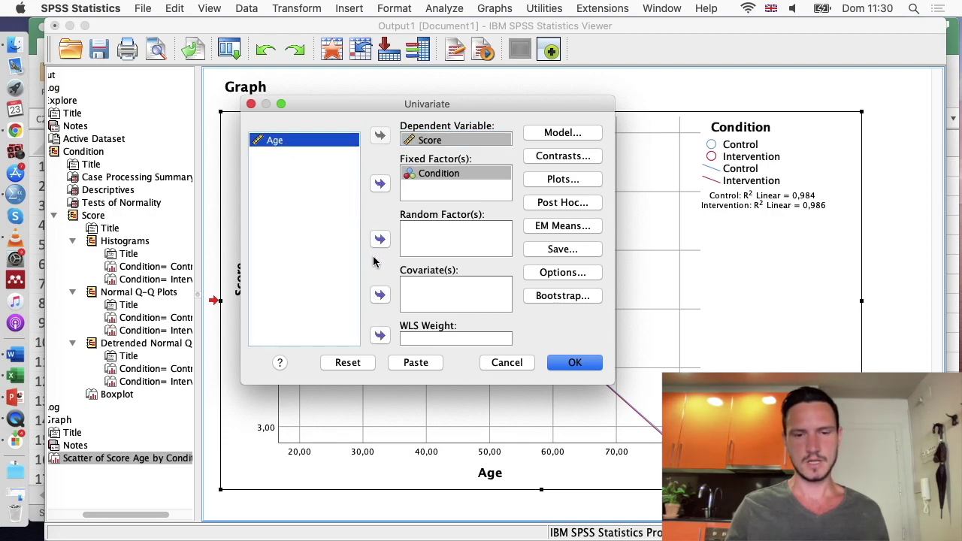
pyautogui.click(379, 295)
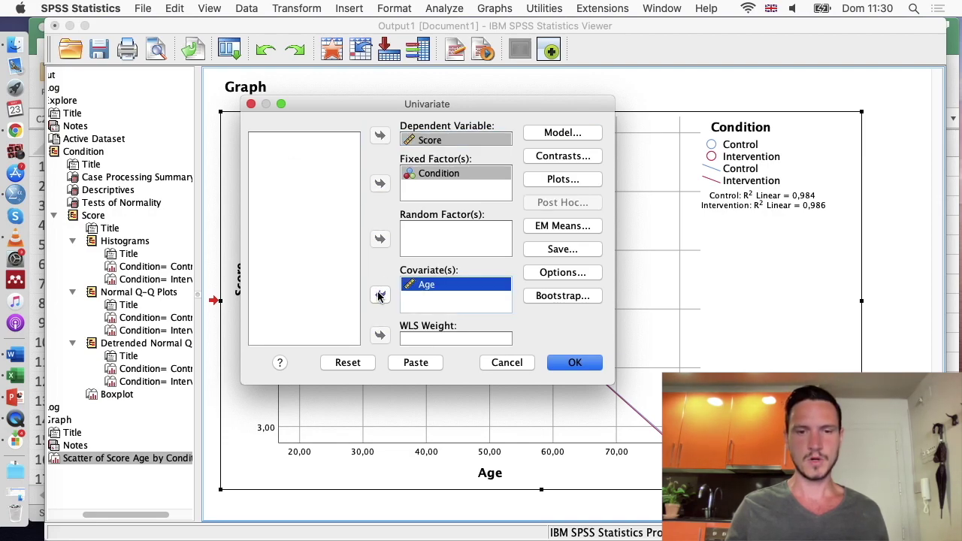
# Switch the univariate model to custom terms and add Condition and Age as separate model terms.
pyautogui.click(566, 133)
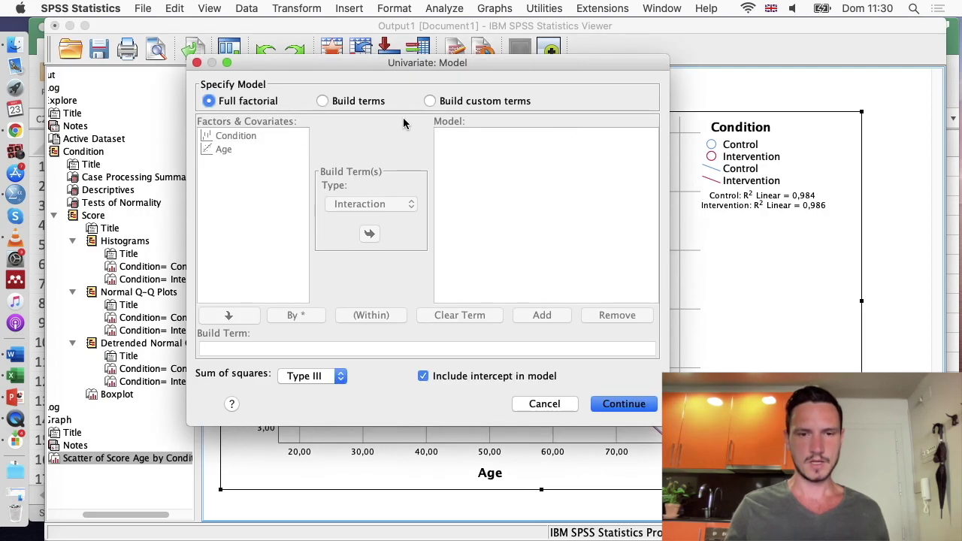
pyautogui.click(431, 102)
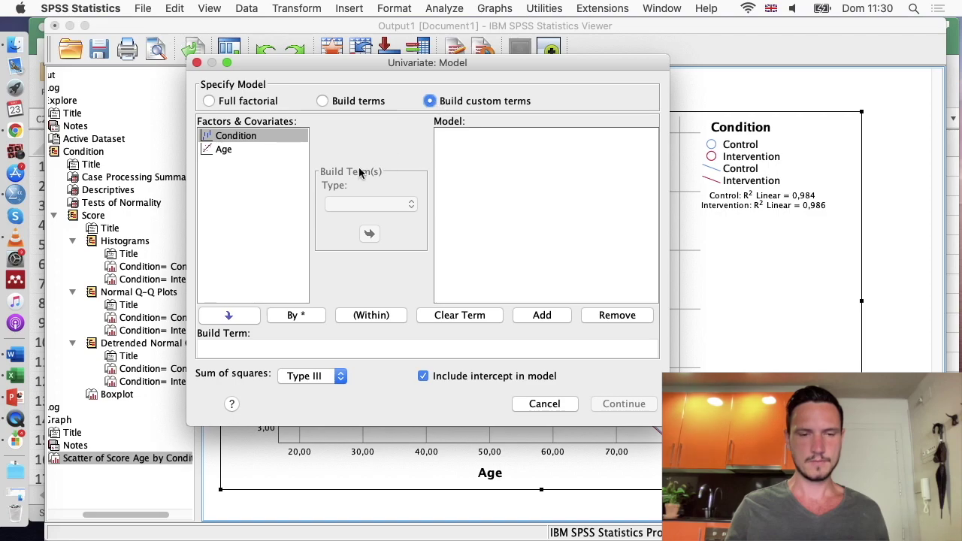
pyautogui.click(249, 137)
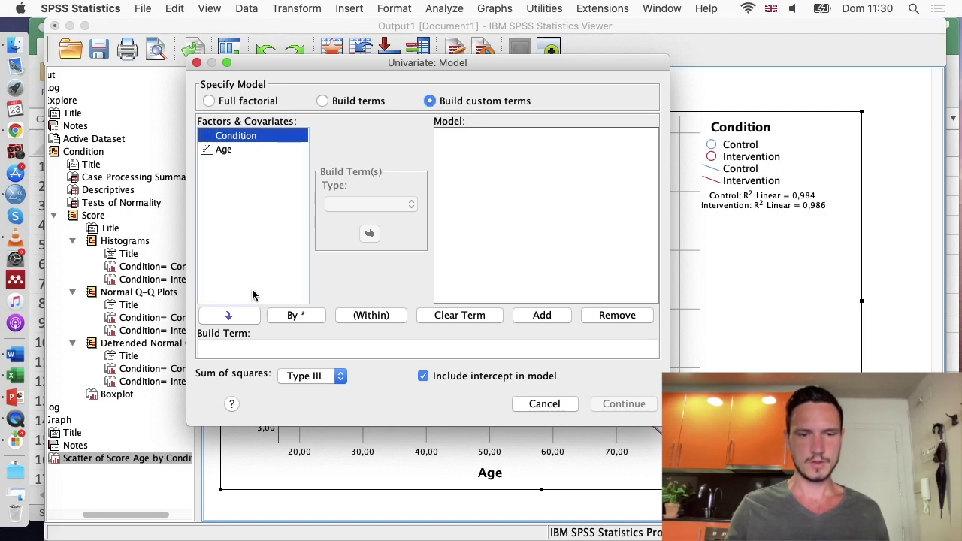
pyautogui.click(241, 319)
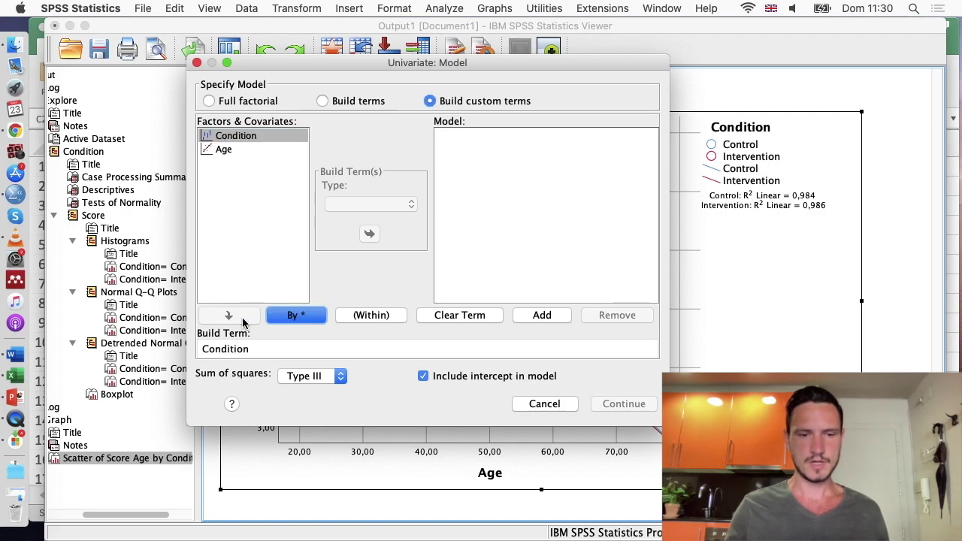
pyautogui.click(547, 316)
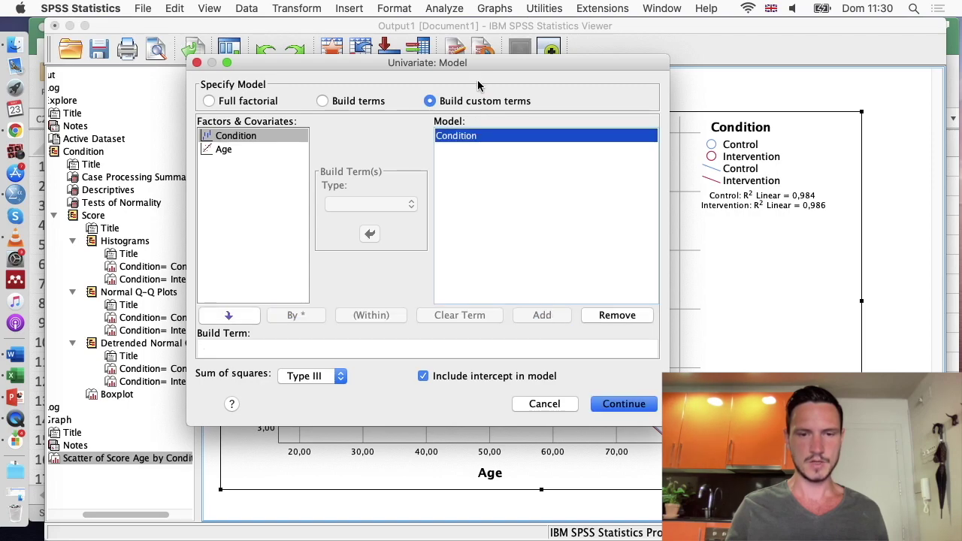
pyautogui.click(264, 150)
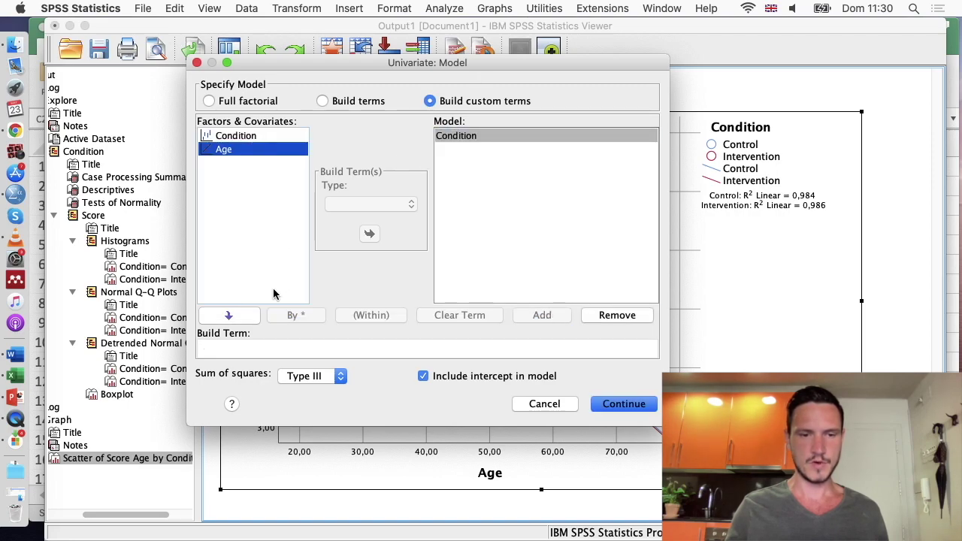
pyautogui.click(241, 319)
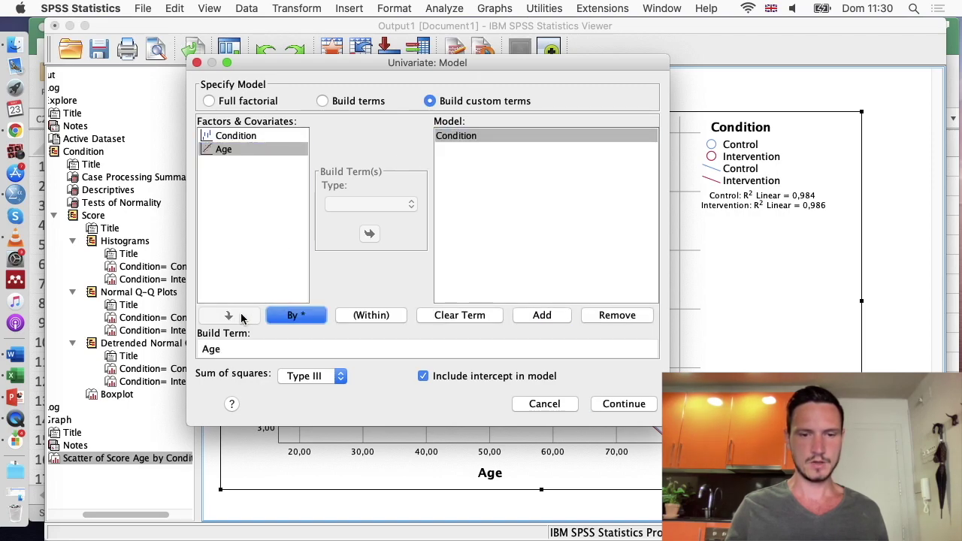
pyautogui.click(547, 316)
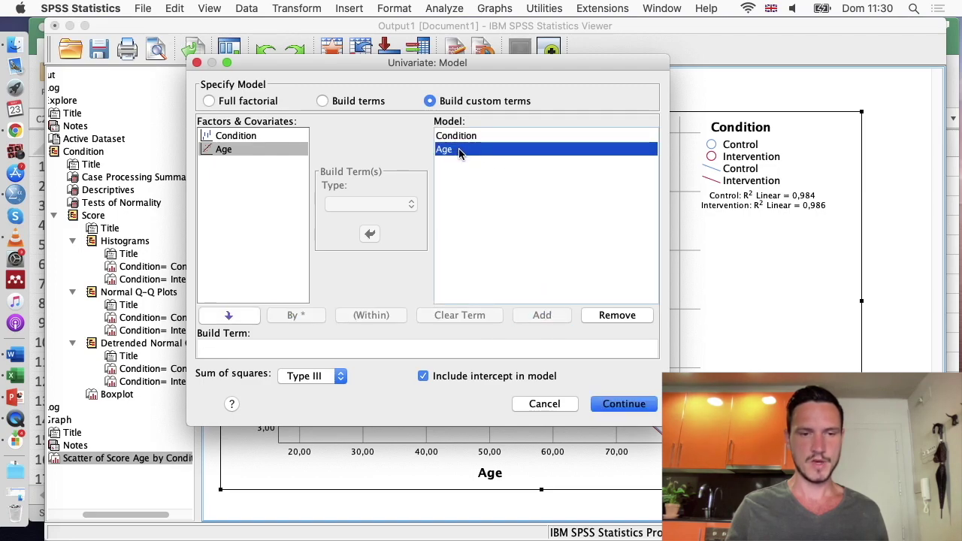
# Build the Condition*Age interaction term and add it to the custom model.
pyautogui.click(248, 138)
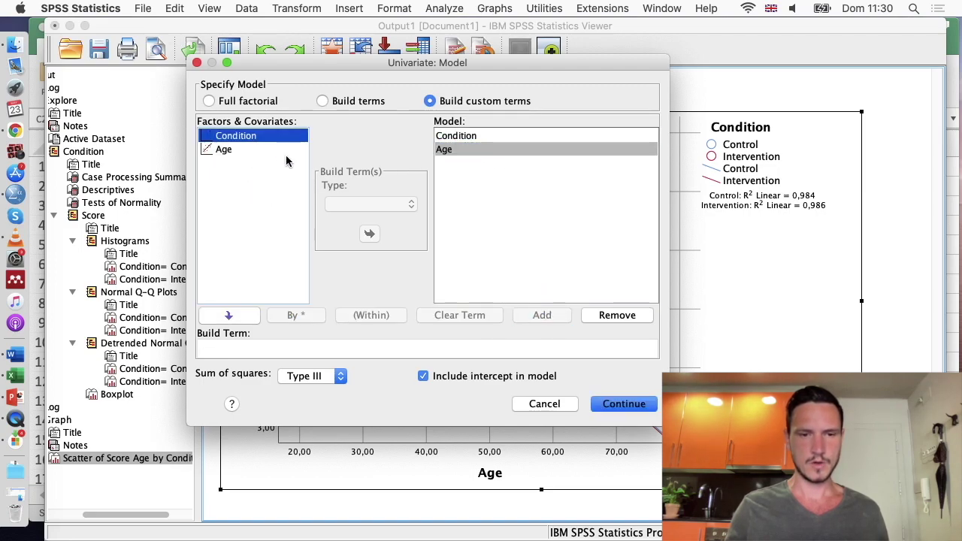
pyautogui.click(229, 316)
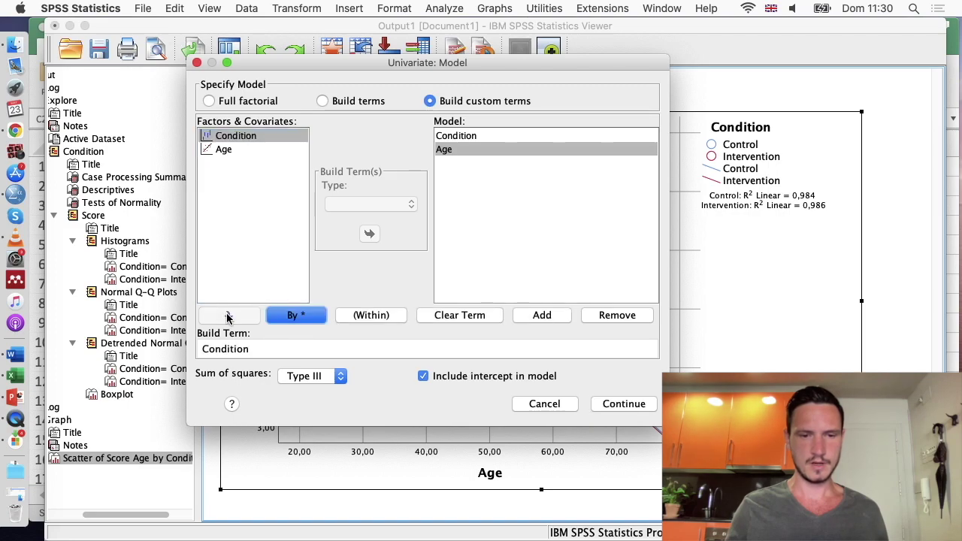
pyautogui.click(288, 322)
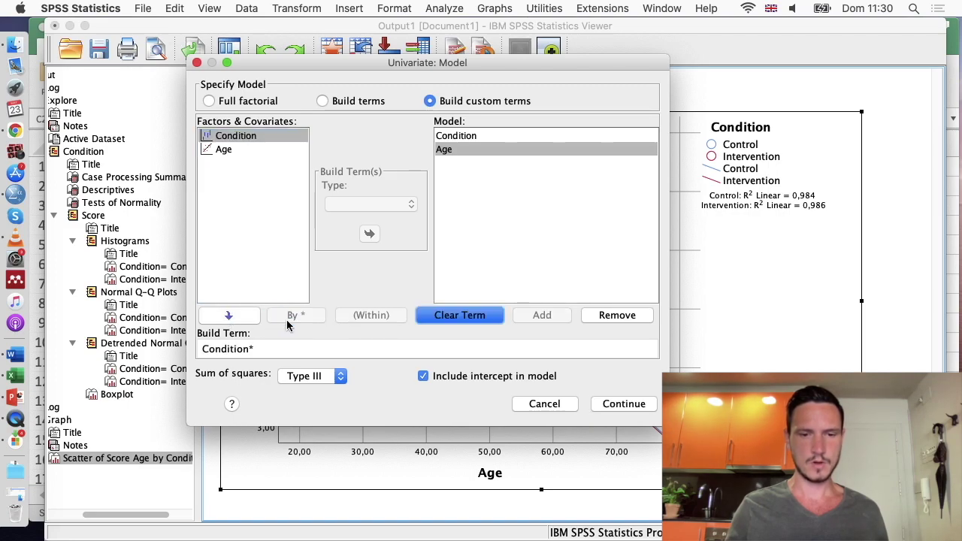
pyautogui.click(228, 153)
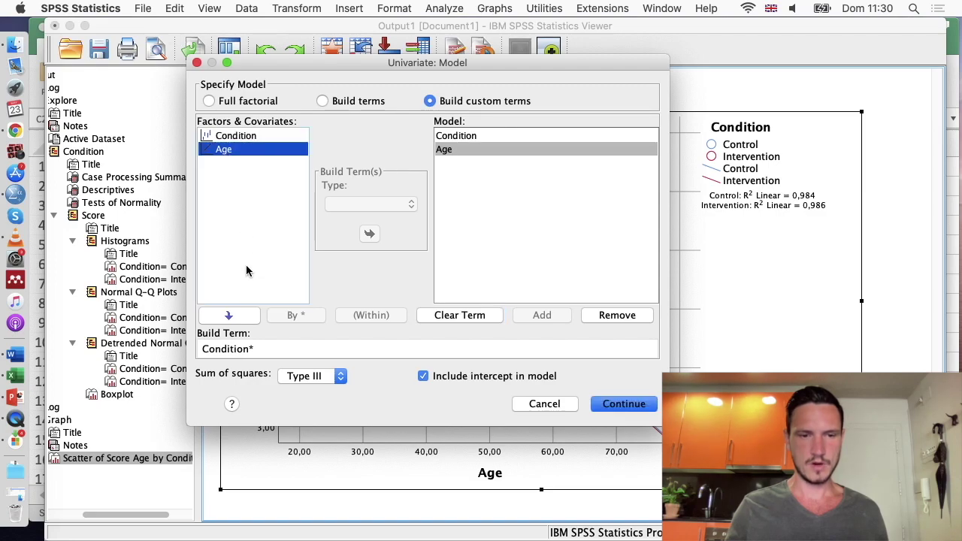
pyautogui.click(242, 319)
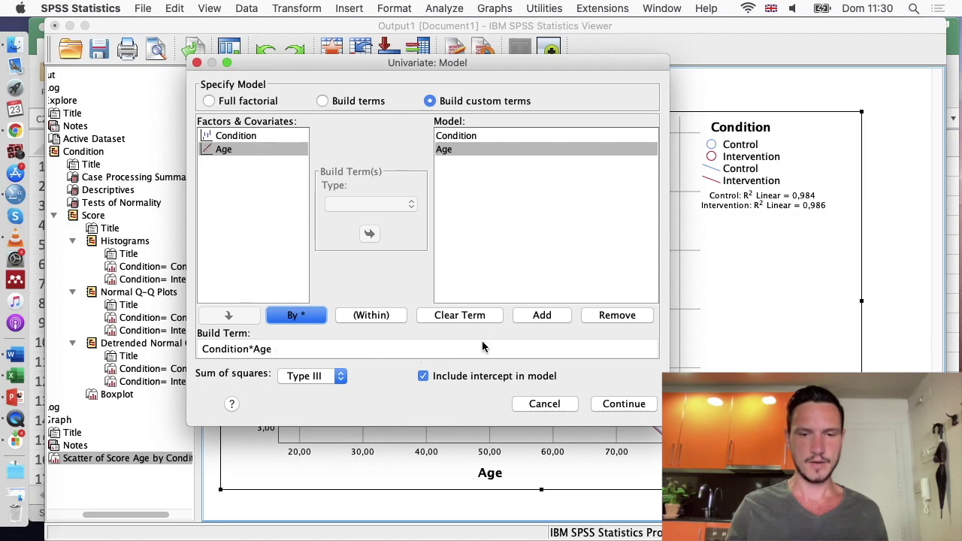
pyautogui.click(542, 316)
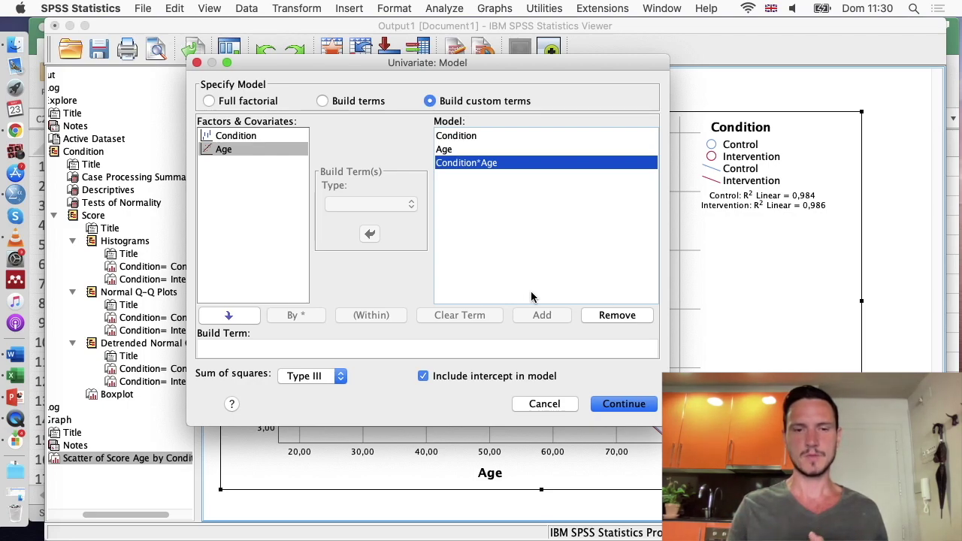
pyautogui.keyDown('super'); pyautogui.click(482, 139); pyautogui.keyUp('super')
pyautogui.click(490, 179)
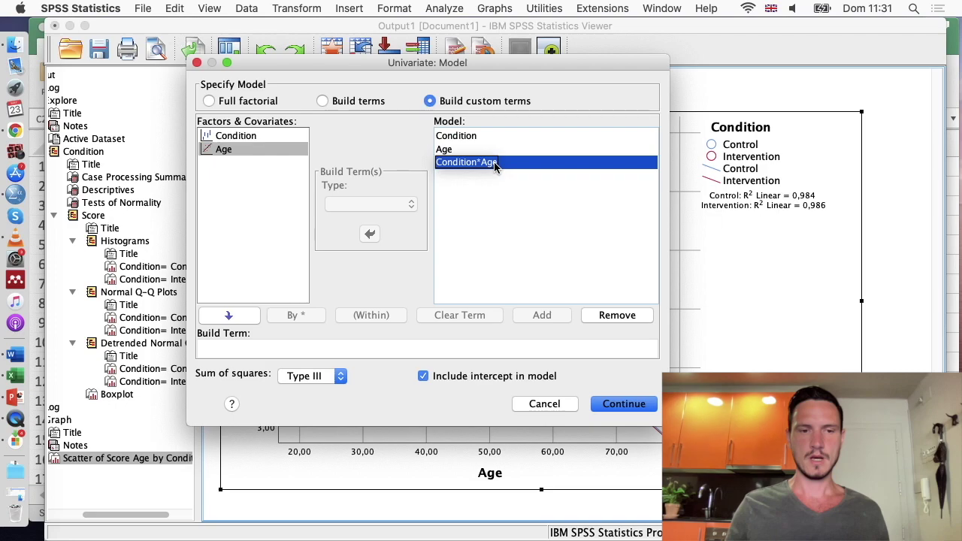
pyautogui.keyDown('super'); pyautogui.click(488, 149); pyautogui.keyUp('super')
pyautogui.keyDown('super'); pyautogui.click(488, 149); pyautogui.keyUp('super')
pyautogui.keyDown('super'); pyautogui.click(482, 134); pyautogui.keyUp('super')
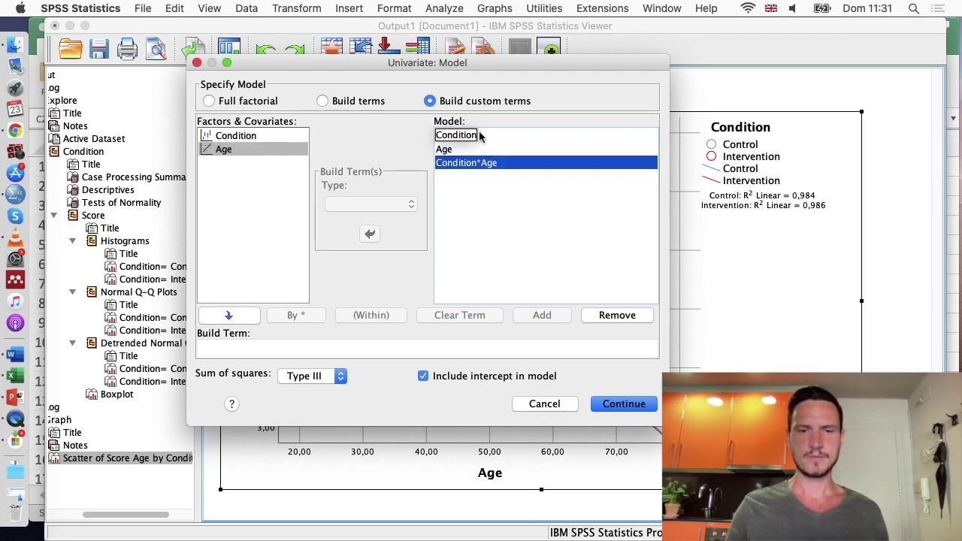
pyautogui.keyDown('super'); pyautogui.click(468, 149); pyautogui.keyUp('super')
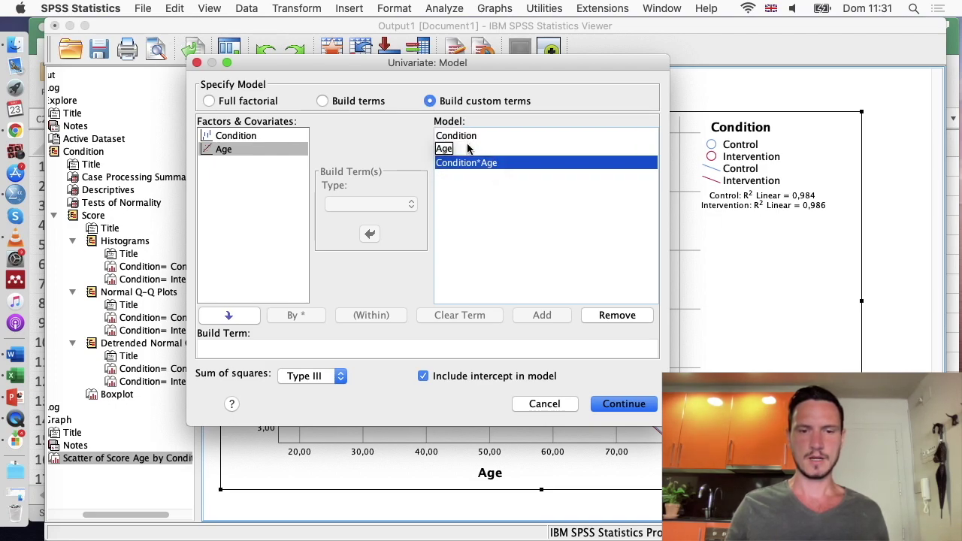
pyautogui.click(464, 163)
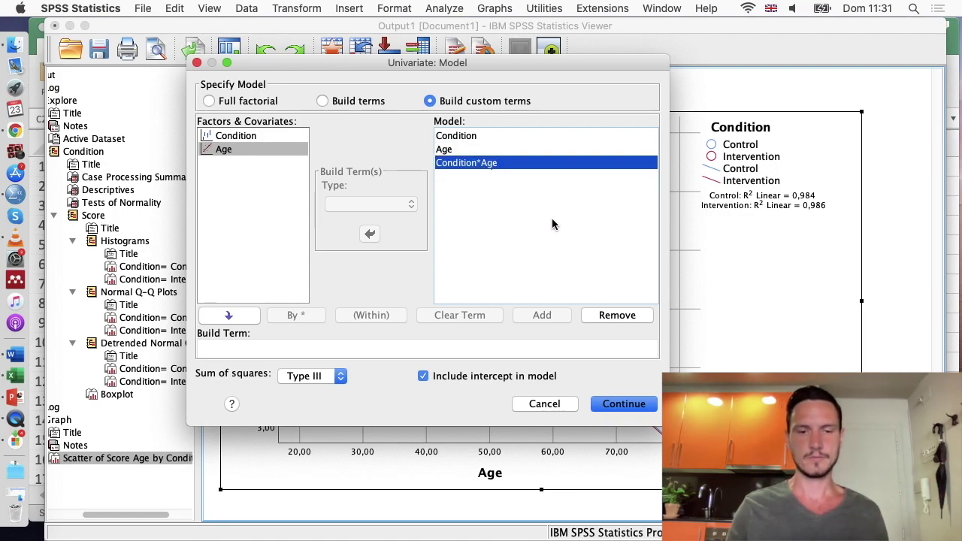
# Accept the custom model and run the univariate analysis of Score to test the homogeneity of regression slopes.
pyautogui.click(645, 405)
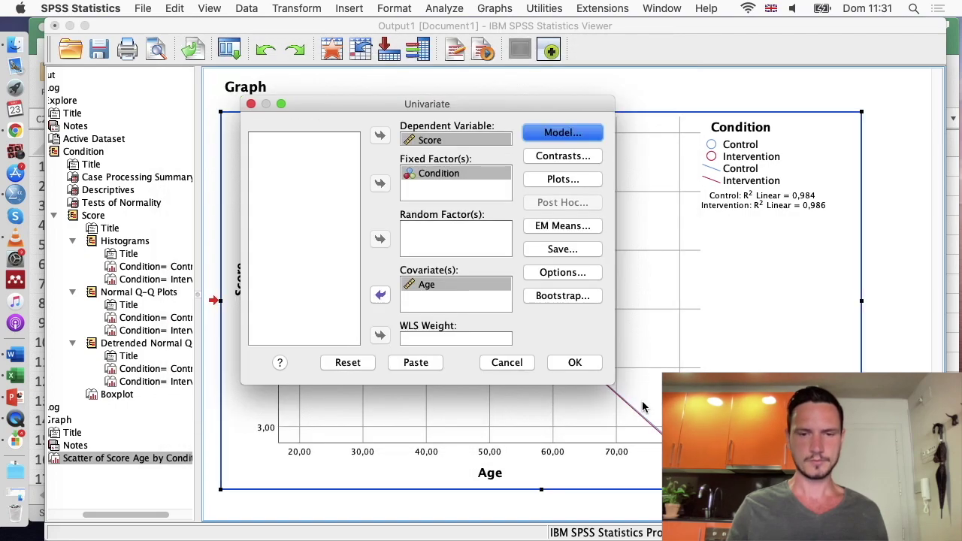
pyautogui.click(580, 363)
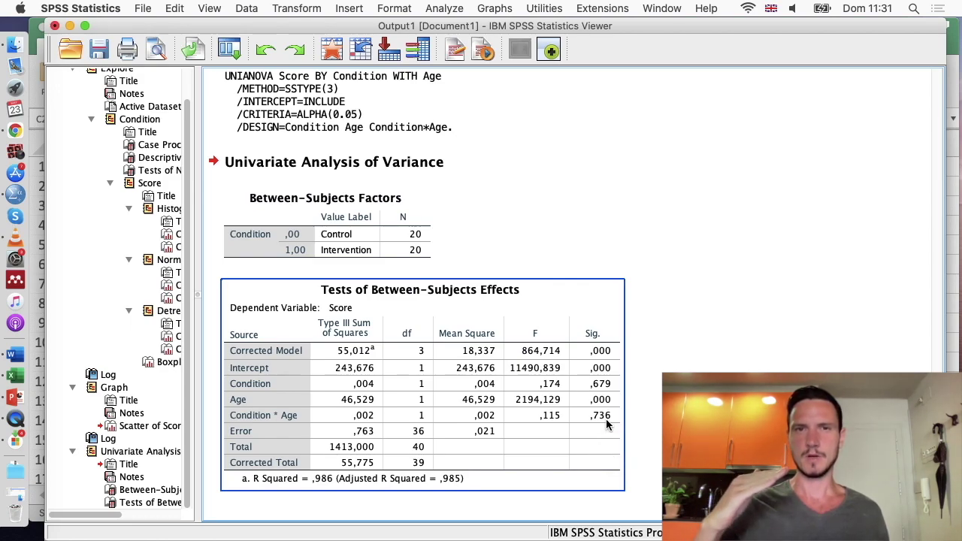
pyautogui.click(676, 424)
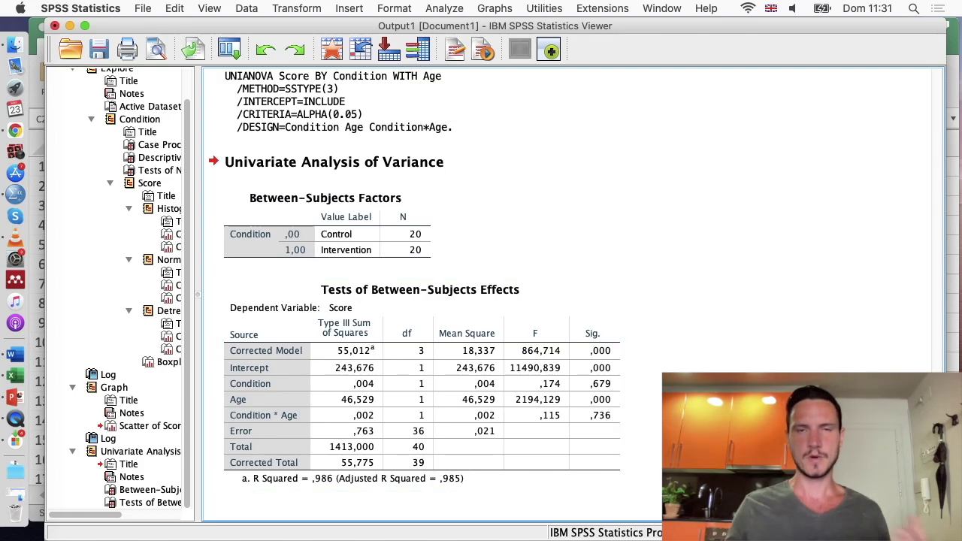
# Switch to Word and review the Results document from its beginning, checking how the ANCOVA and its assumptions are reported.
pyautogui.hotkey('ctrl', 'Up')
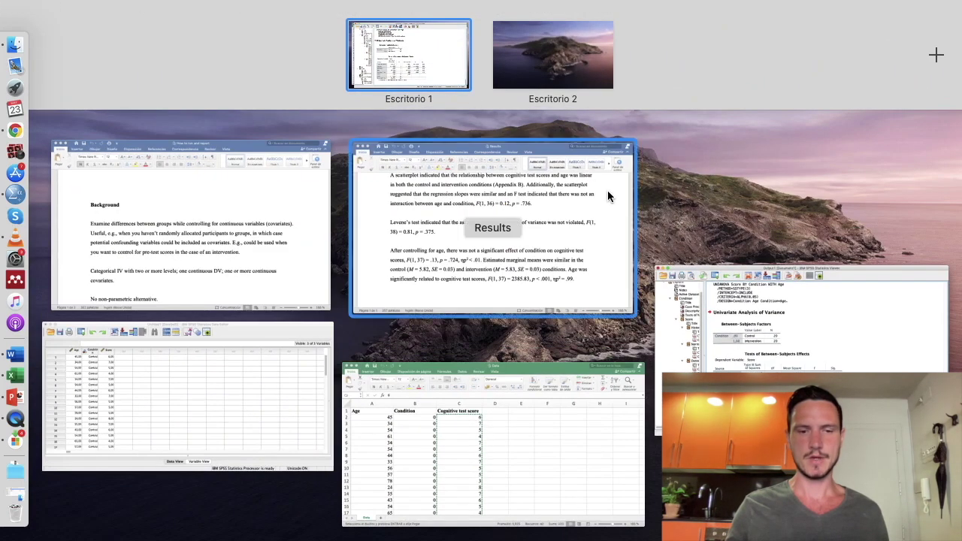
pyautogui.click(248, 249)
pyautogui.scroll(-1, 376, 303)
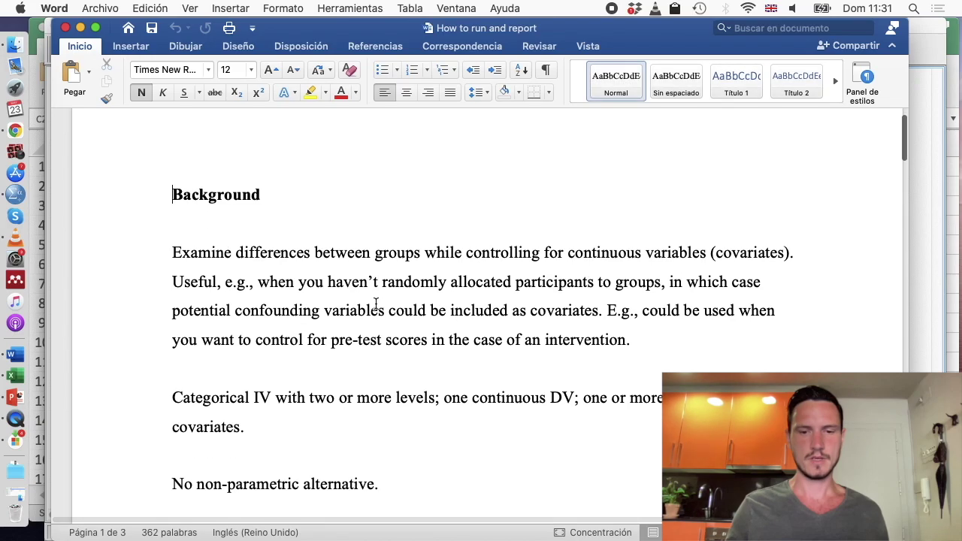
pyautogui.hotkey('ctrl', 'Up')
pyautogui.click(513, 247)
pyautogui.scroll(3, 513, 252)
pyautogui.scroll(6, 513, 252)
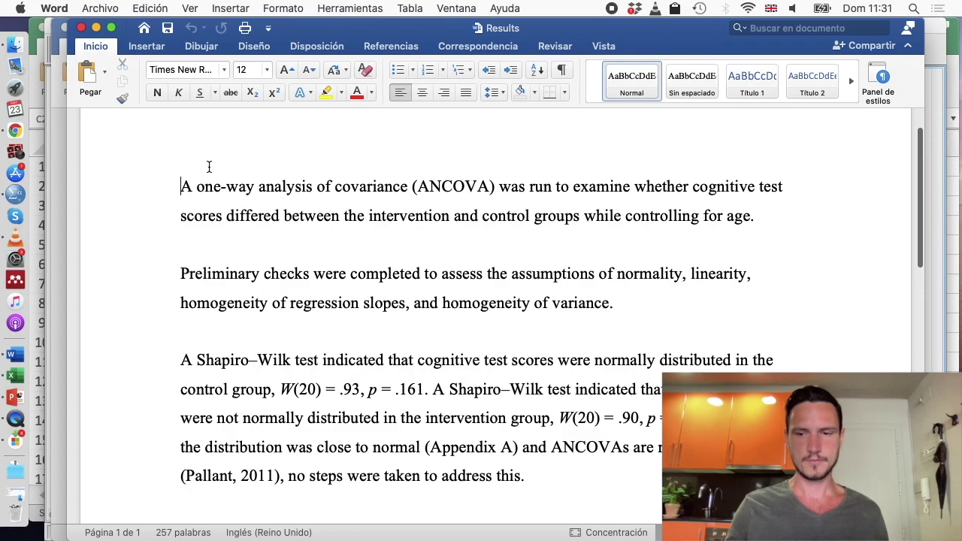
# Return to the SPSS data editor, reopen the univariate General Linear Model and set its model to full factorial.
pyautogui.hotkey('ctrl', 'Up')
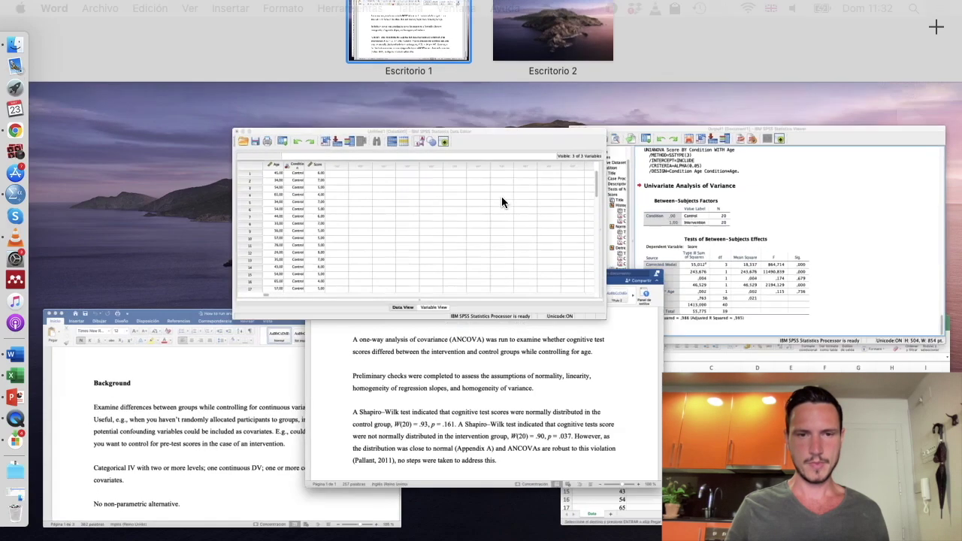
pyautogui.click(501, 196)
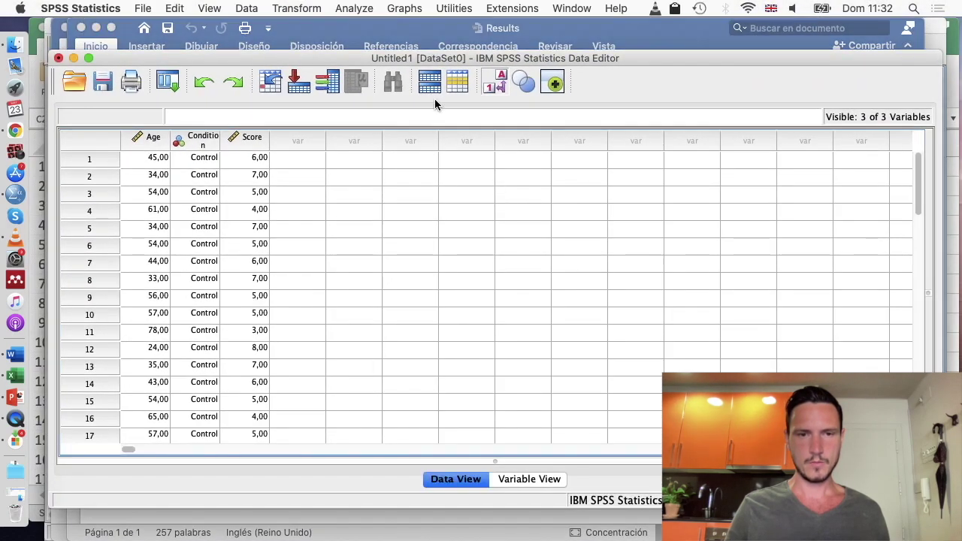
pyautogui.click(351, 8)
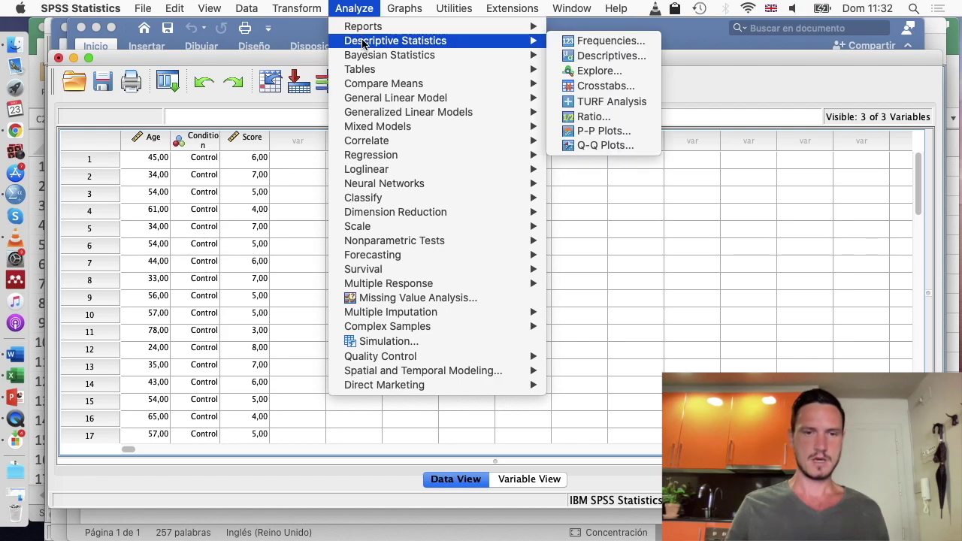
pyautogui.moveTo(404, 106)
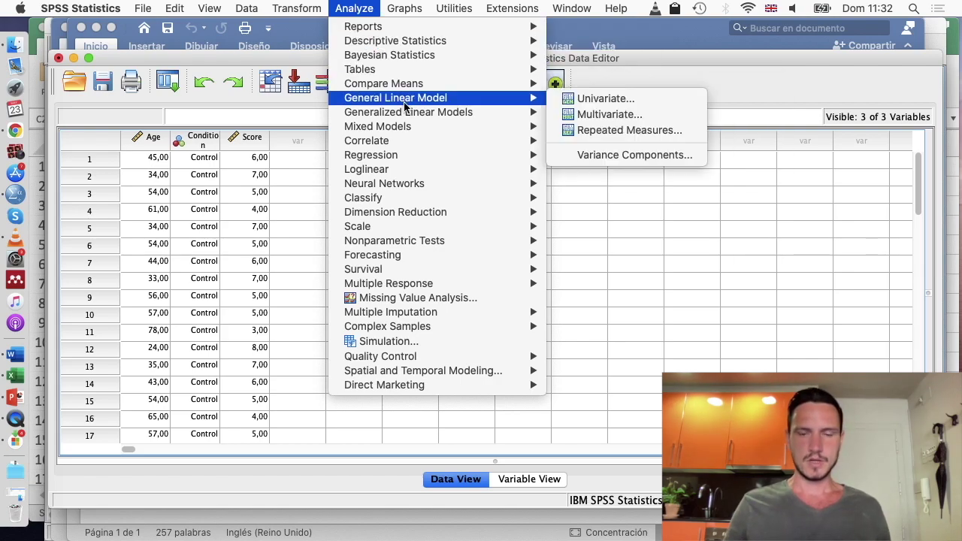
pyautogui.click(571, 102)
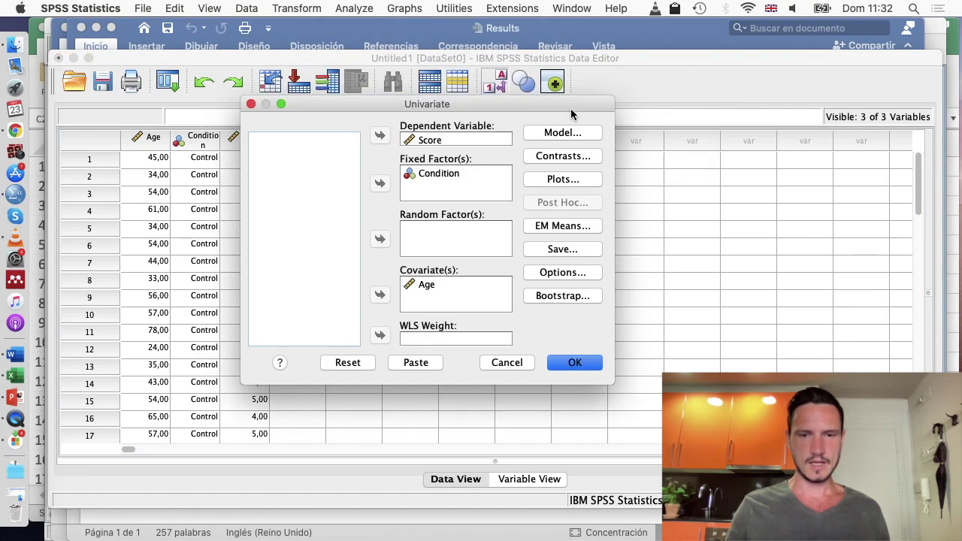
pyautogui.click(569, 133)
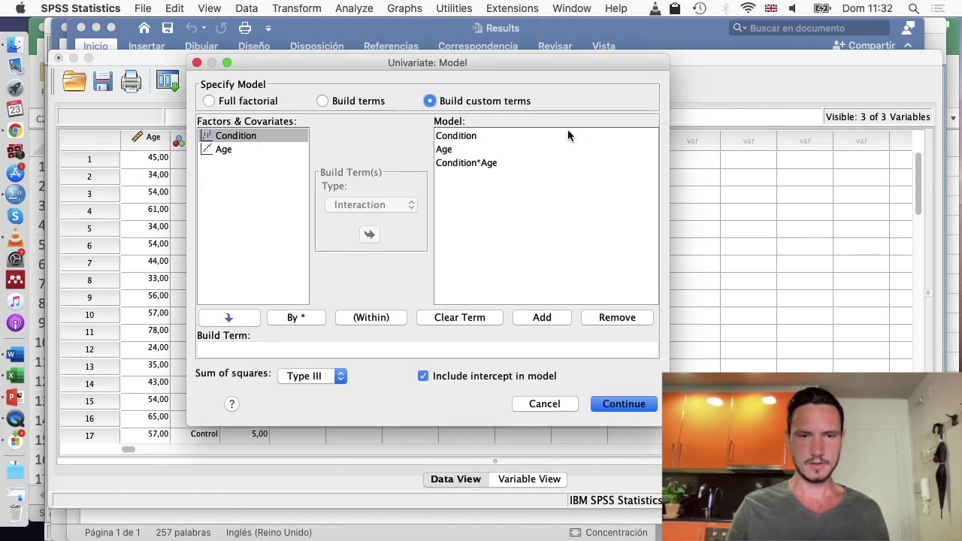
pyautogui.click(210, 101)
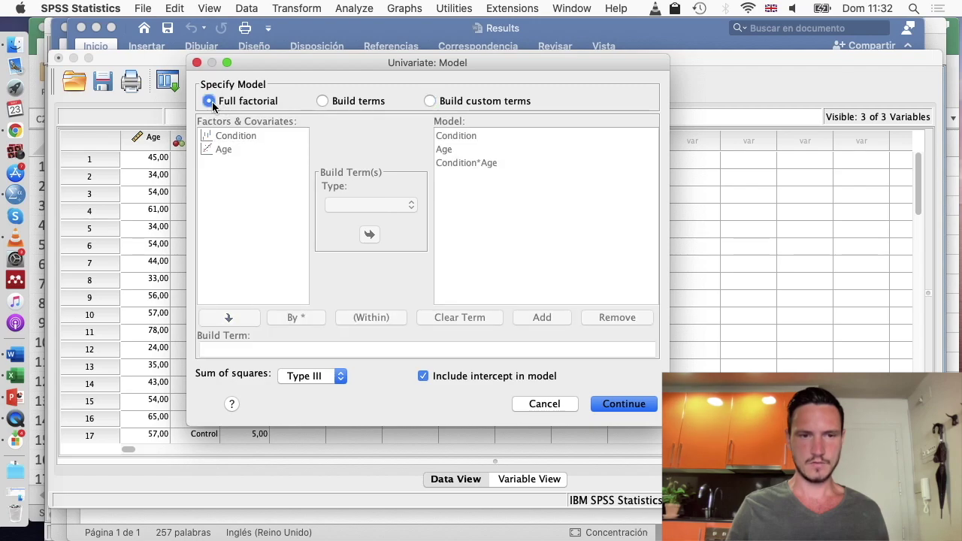
pyautogui.click(639, 402)
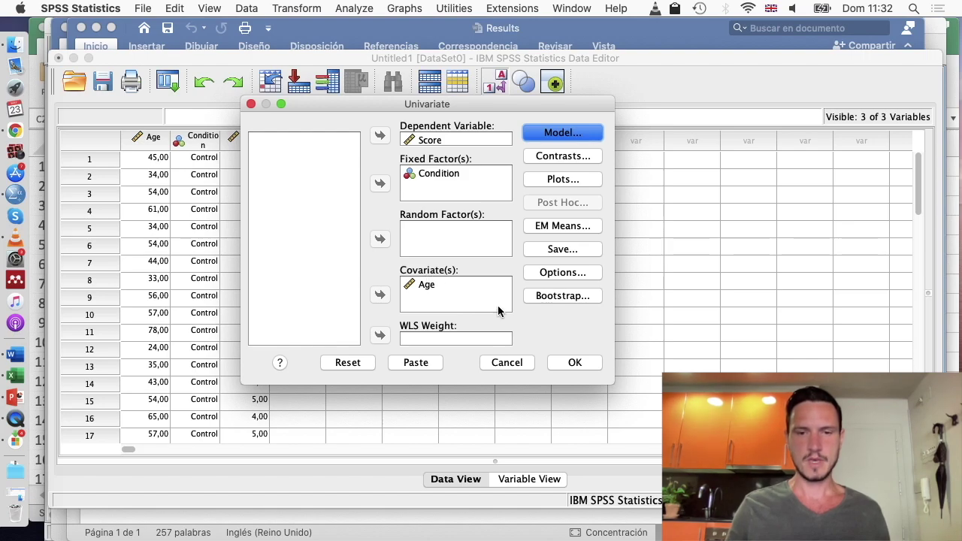
# Request estimated marginal means for Condition in the univariate analysis.
pyautogui.click(542, 227)
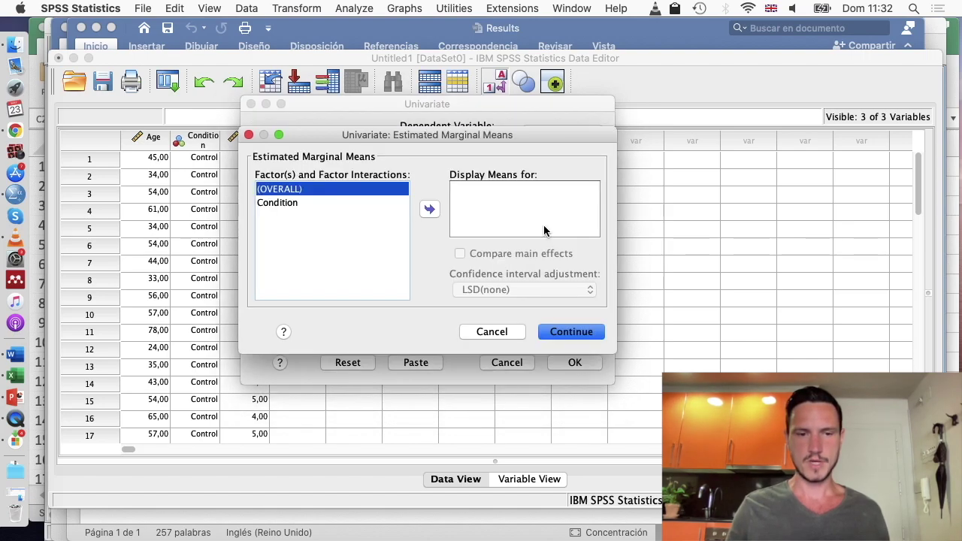
pyautogui.click(324, 203)
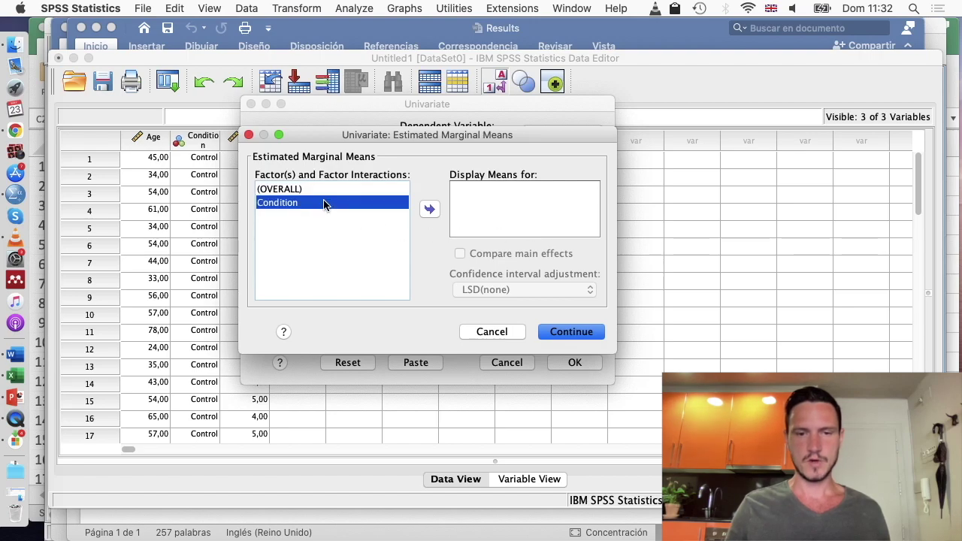
pyautogui.click(424, 210)
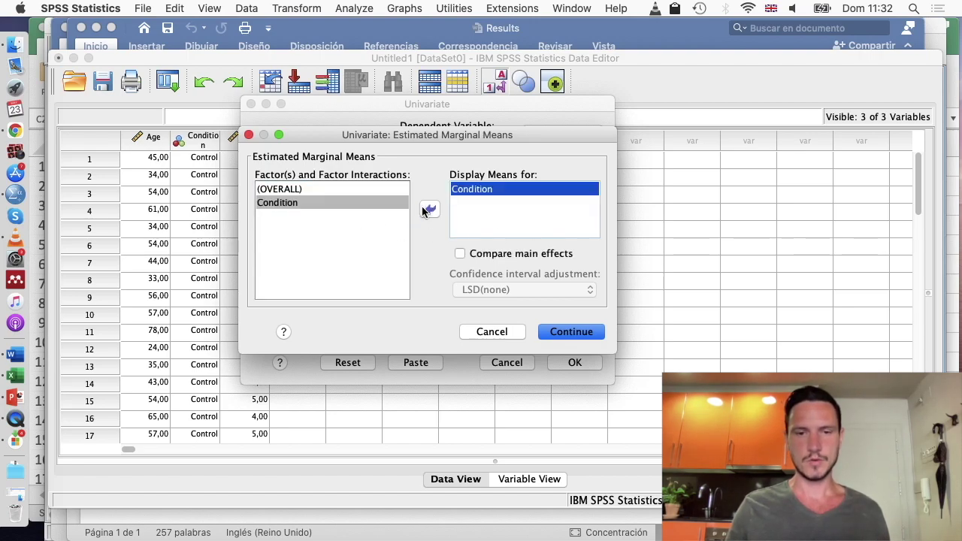
pyautogui.click(585, 333)
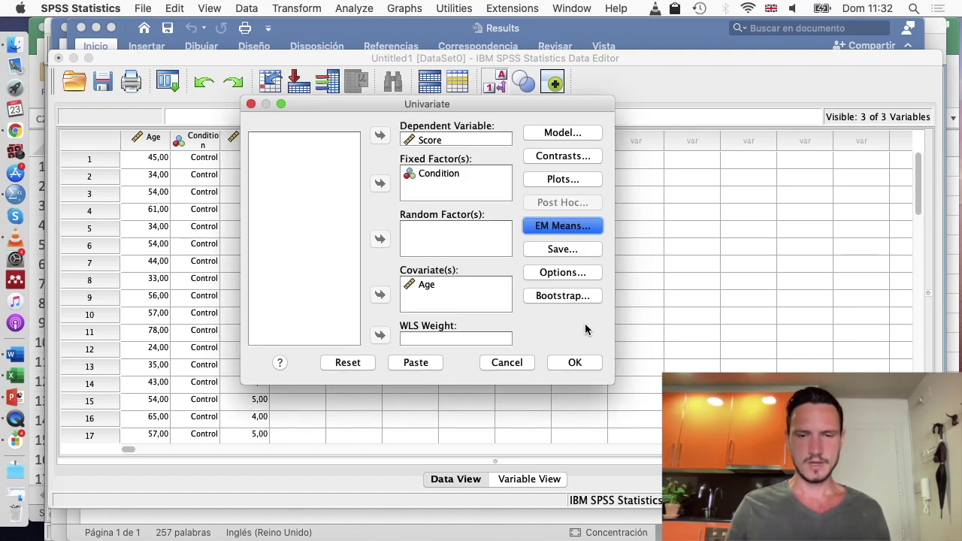
# Enable descriptive statistics, estimates of effect size and homogeneity tests, and run the ANCOVA of Score.
pyautogui.click(562, 274)
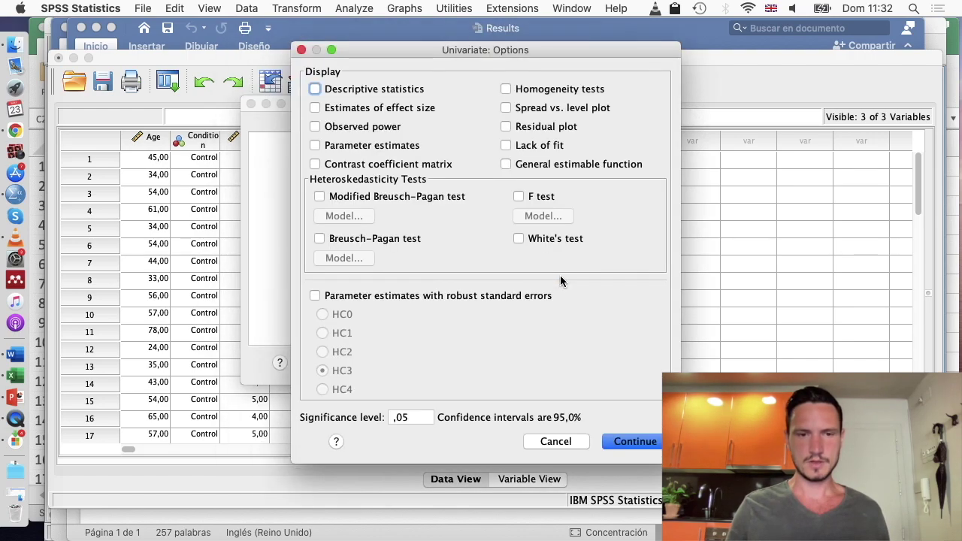
pyautogui.click(316, 108)
pyautogui.click(506, 90)
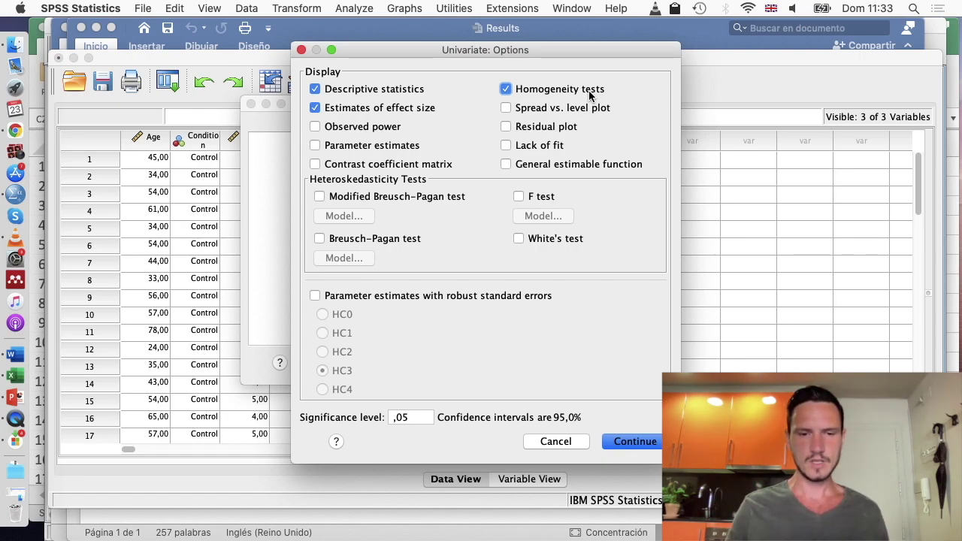
pyautogui.click(631, 442)
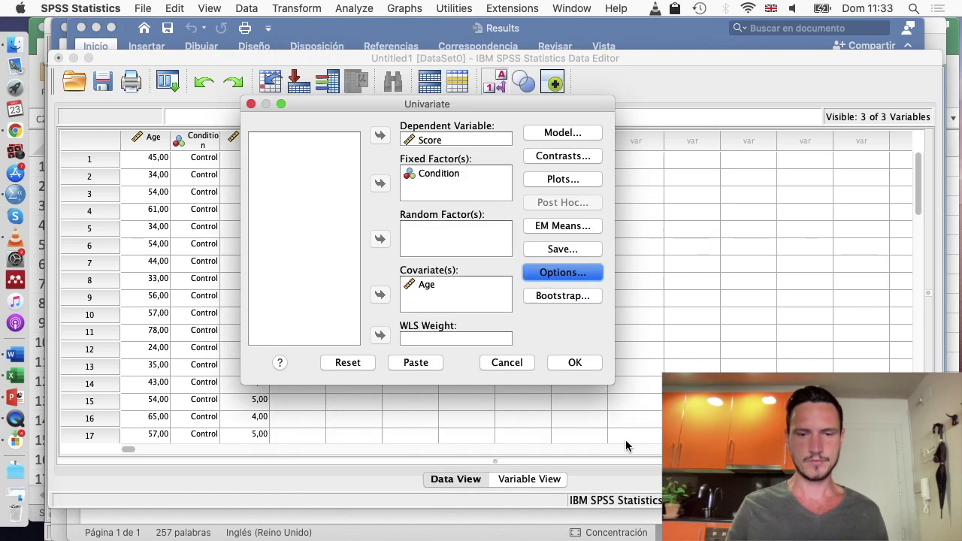
pyautogui.click(590, 368)
# Examine the Levene's Test of Equality of Error Variances table in the new ANCOVA output, including its significance value.
pyautogui.scroll(-5, 593, 260)
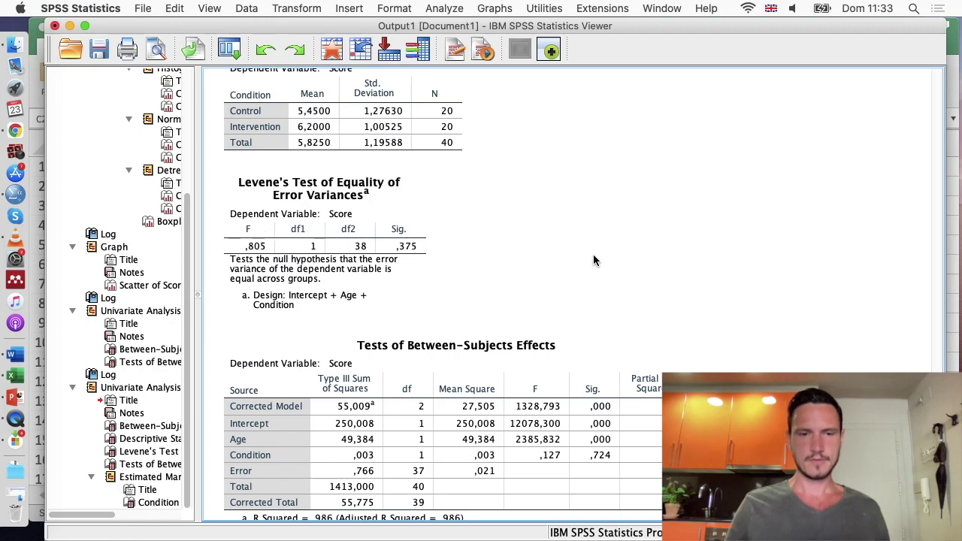
pyautogui.click(328, 207)
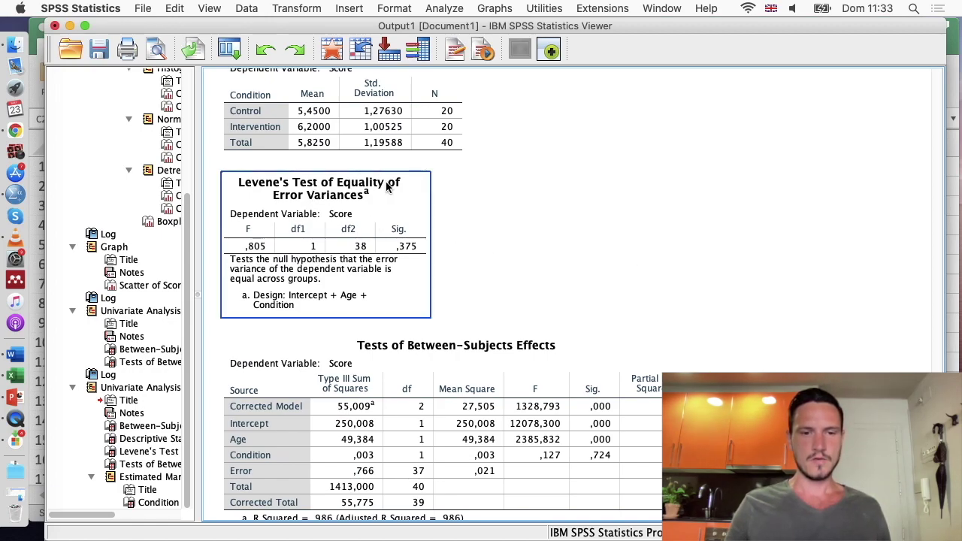
pyautogui.click(517, 294)
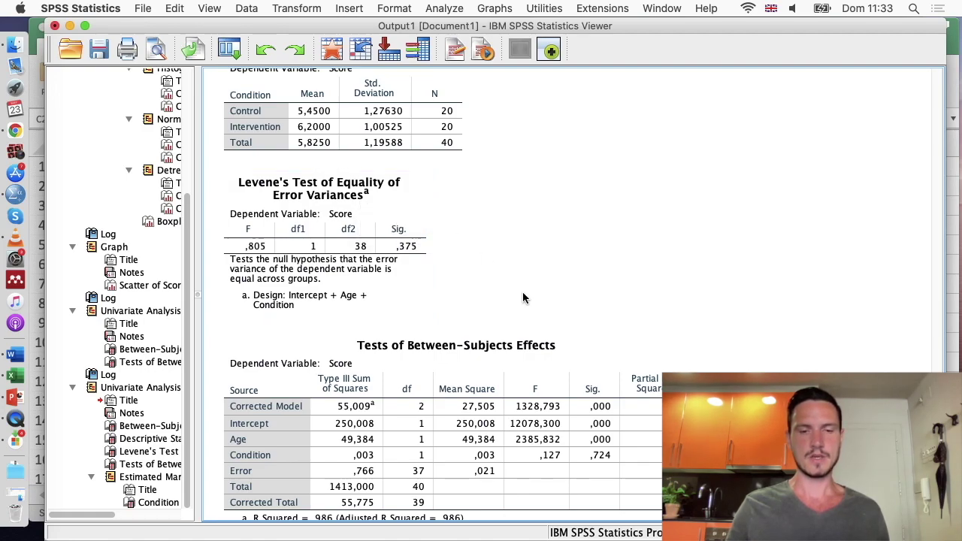
pyautogui.click(416, 257)
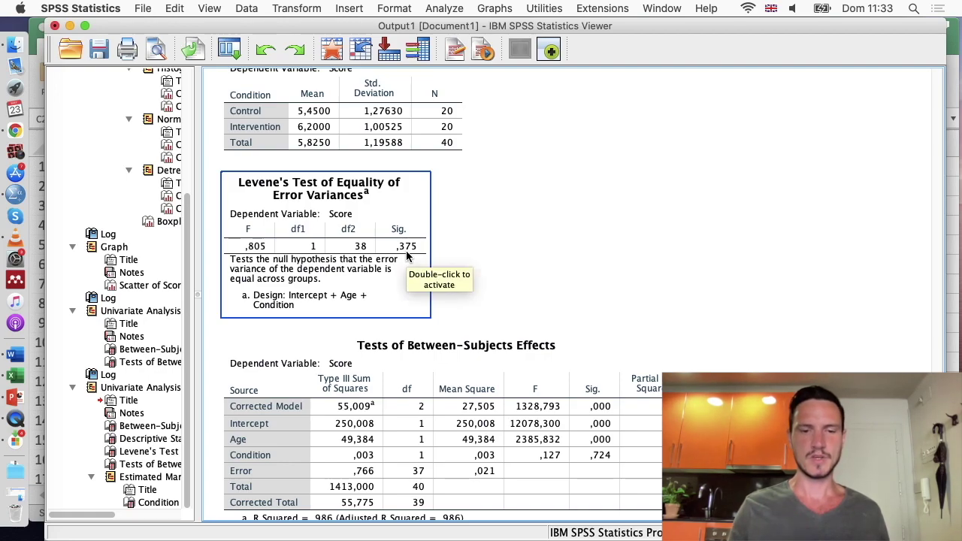
pyautogui.click(486, 259)
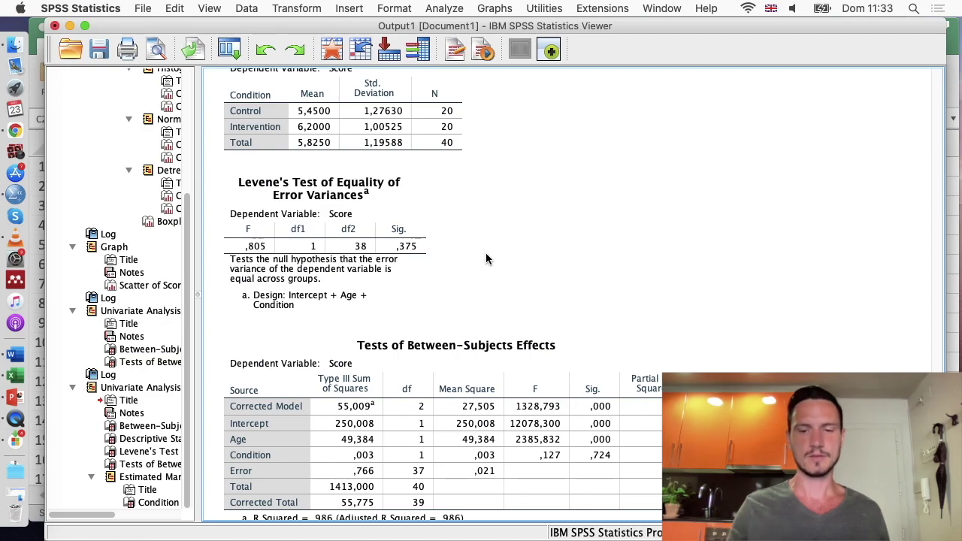
# Examine the Tests of Between-Subjects Effects table for Age and Condition, along with the estimated marginal means for Condition.
pyautogui.scroll(-5, 699, 258)
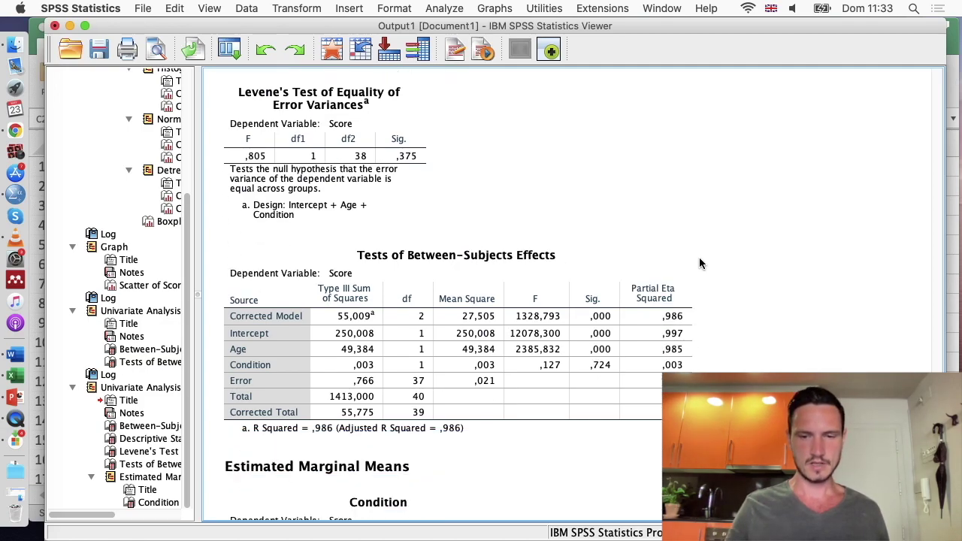
pyautogui.scroll(-1, 699, 257)
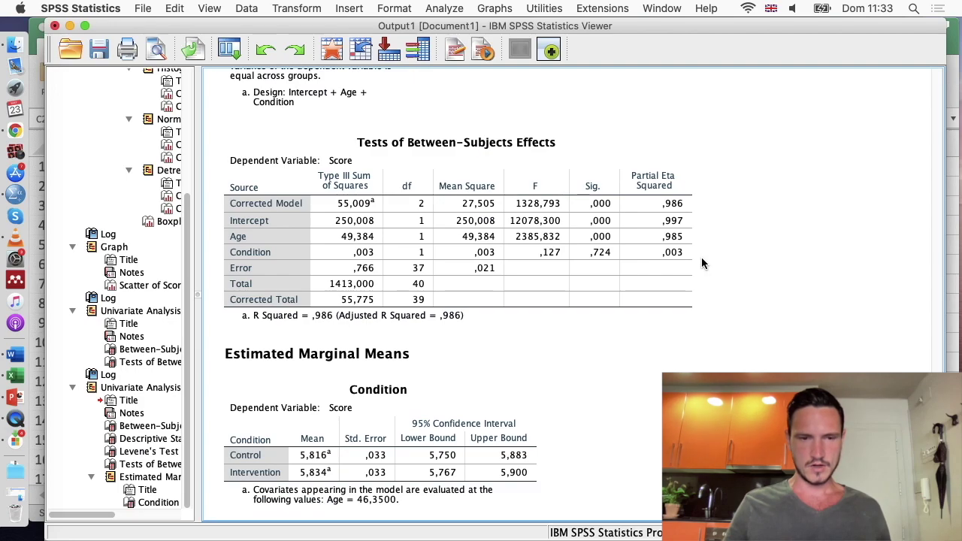
pyautogui.scroll(-1, 702, 257)
pyautogui.click(387, 115)
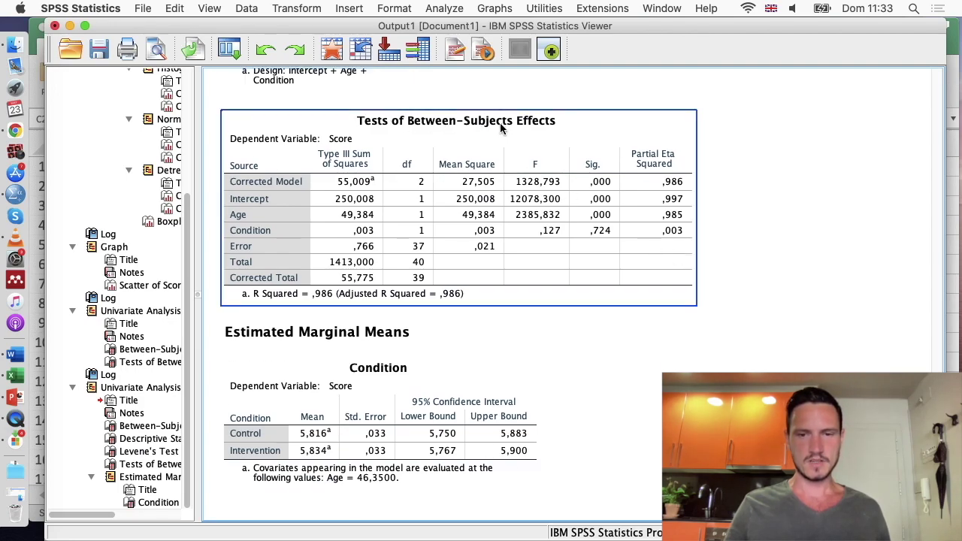
pyautogui.click(784, 160)
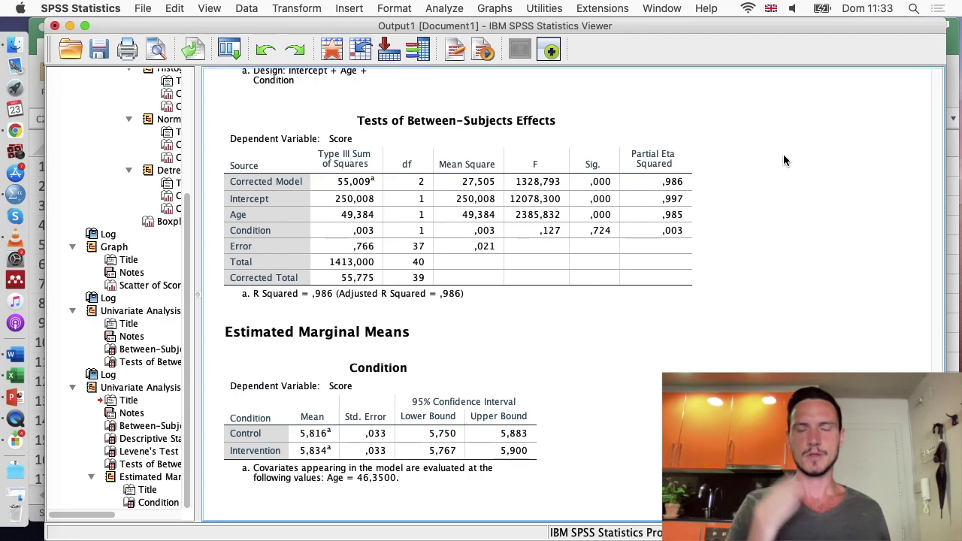
pyautogui.click(546, 239)
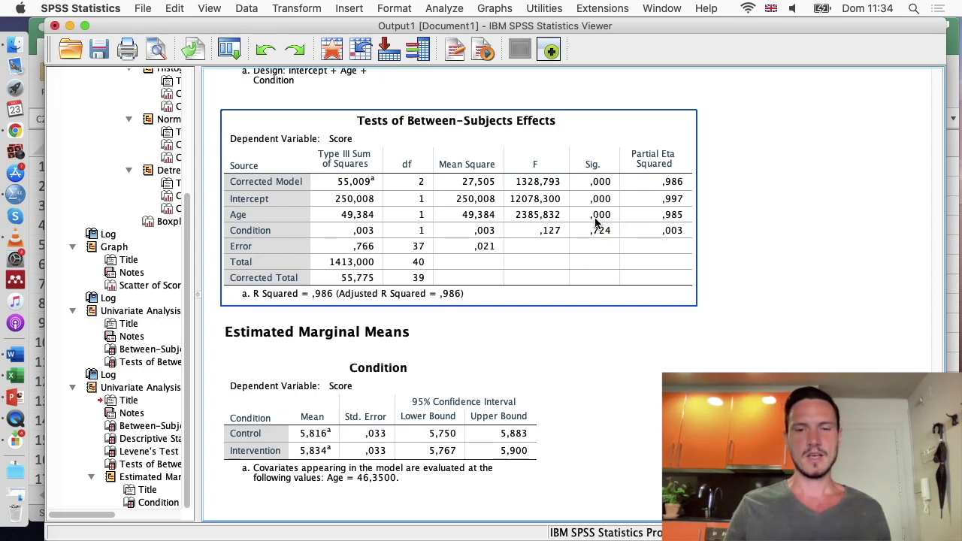
pyautogui.click(847, 266)
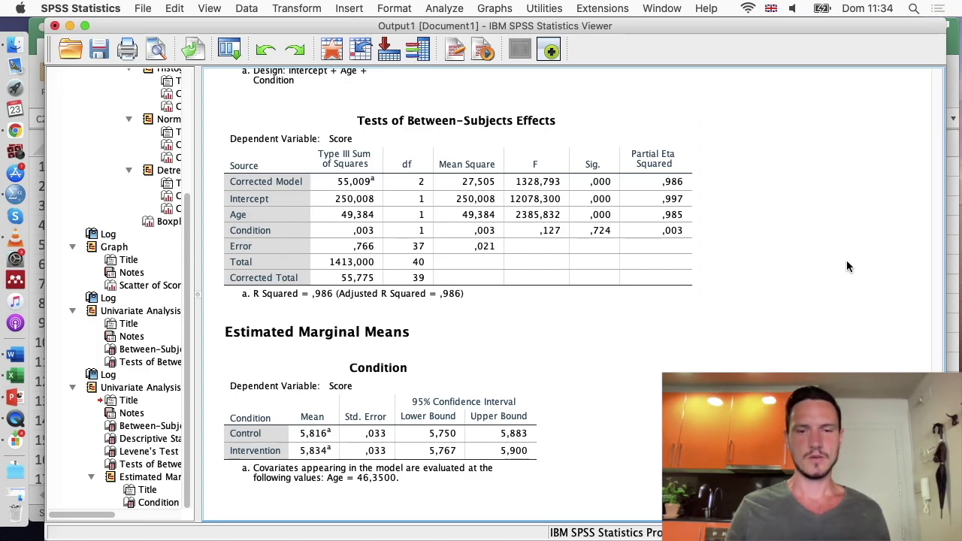
# Switch to the Results document in Word and read the write-up from the ANCOVA introduction to the Shapiro–Wilk normality paragraph.
pyautogui.hotkey('ctrl', 'Up')
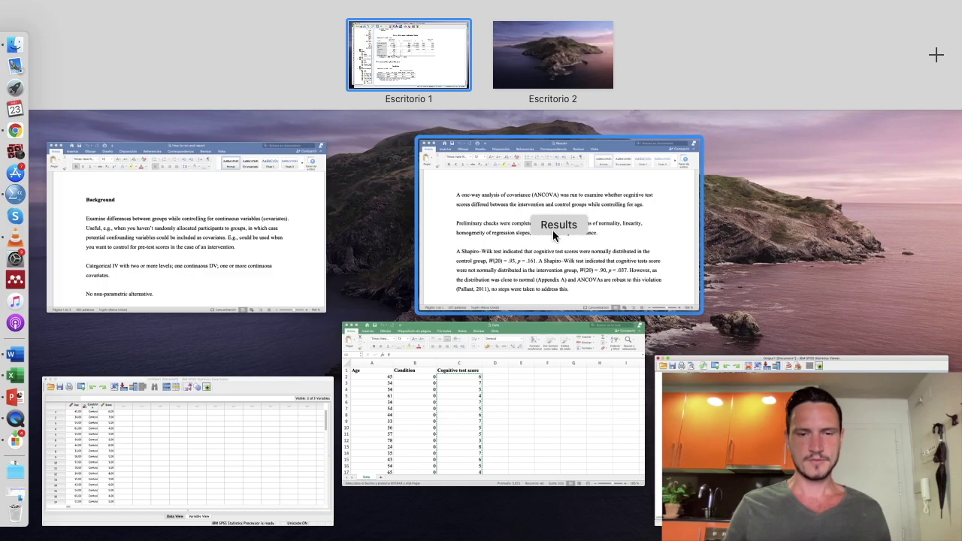
pyautogui.click(543, 221)
pyautogui.scroll(-3, 585, 238)
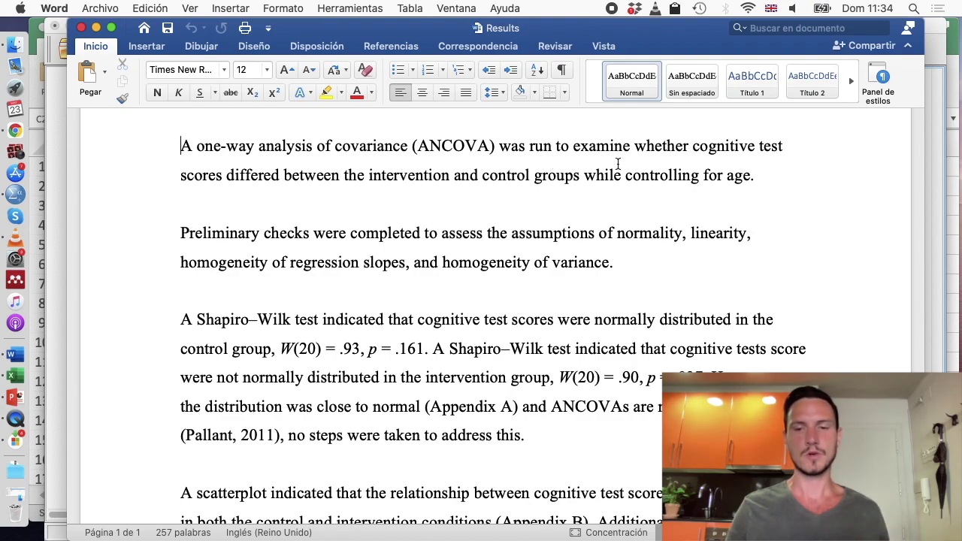
pyautogui.scroll(-1, 736, 160)
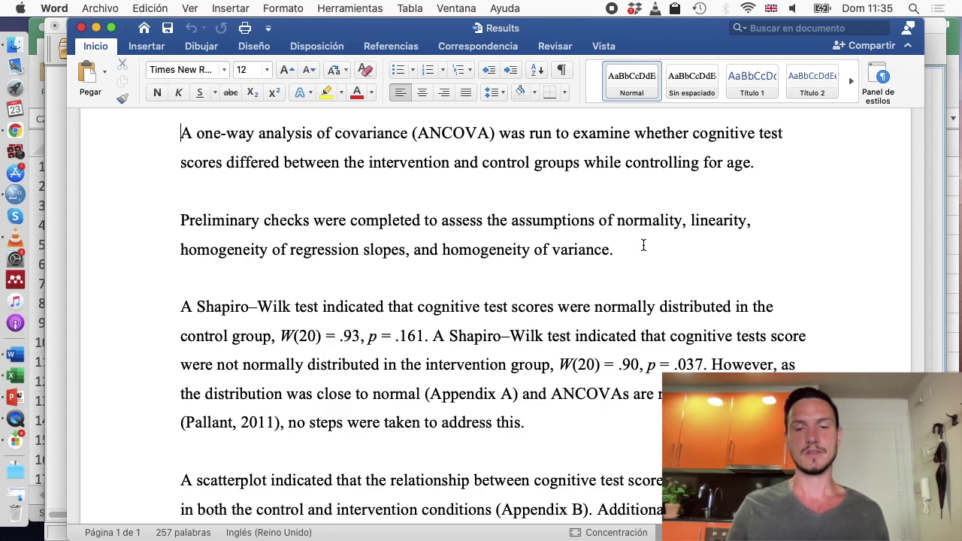
pyautogui.scroll(-5, 643, 245)
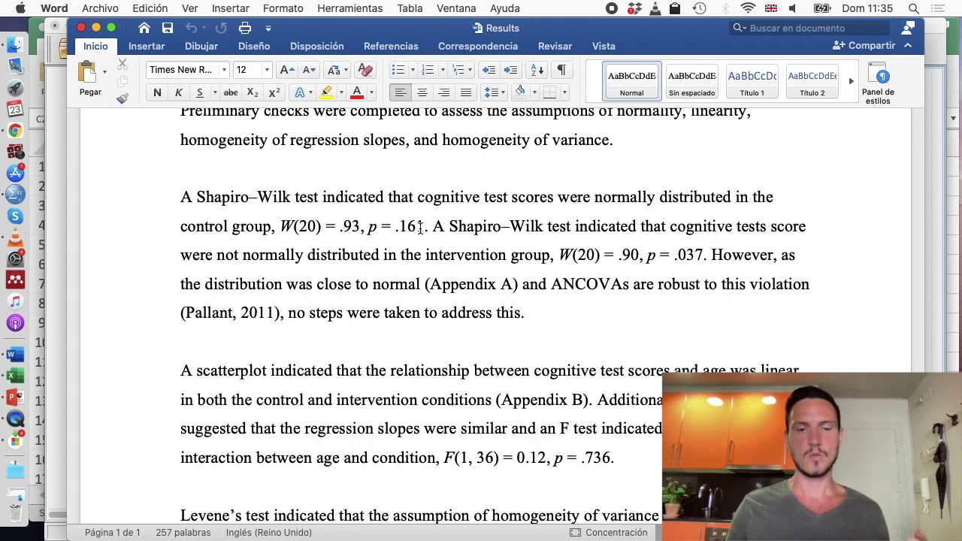
# Switch to the SPSS output and locate the Tests of Normality table to check the Shapiro-Wilk statistics for Score.
pyautogui.hotkey('ctrl', 'Up')
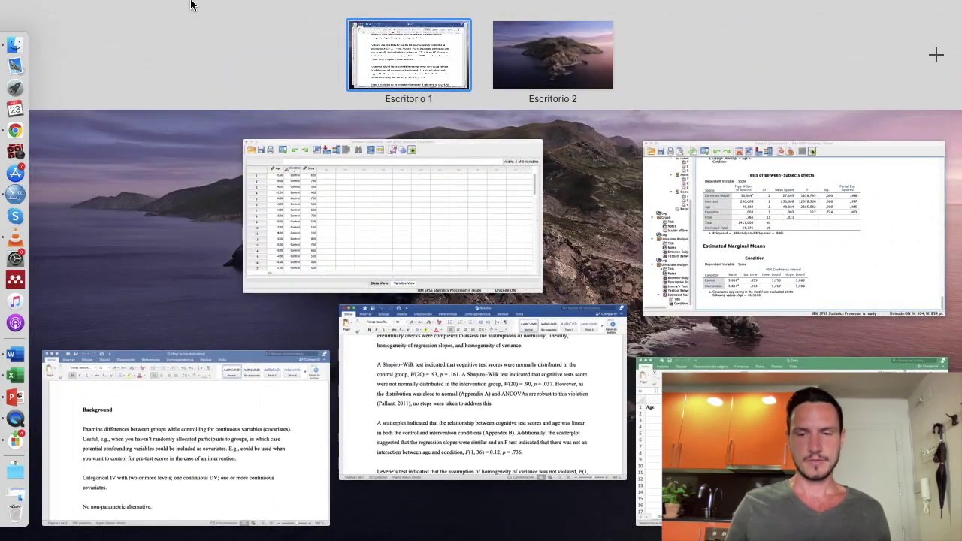
pyautogui.click(758, 270)
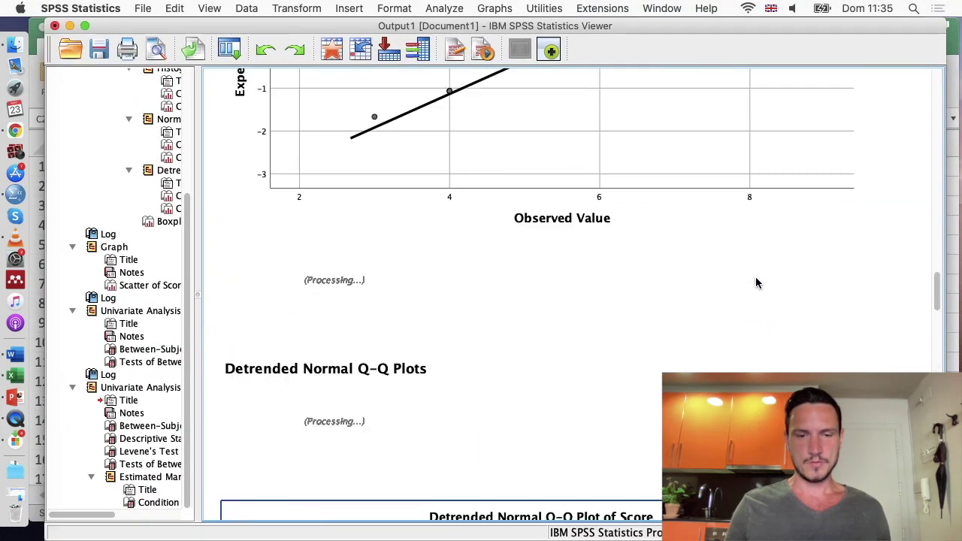
pyautogui.scroll(-10, 755, 283)
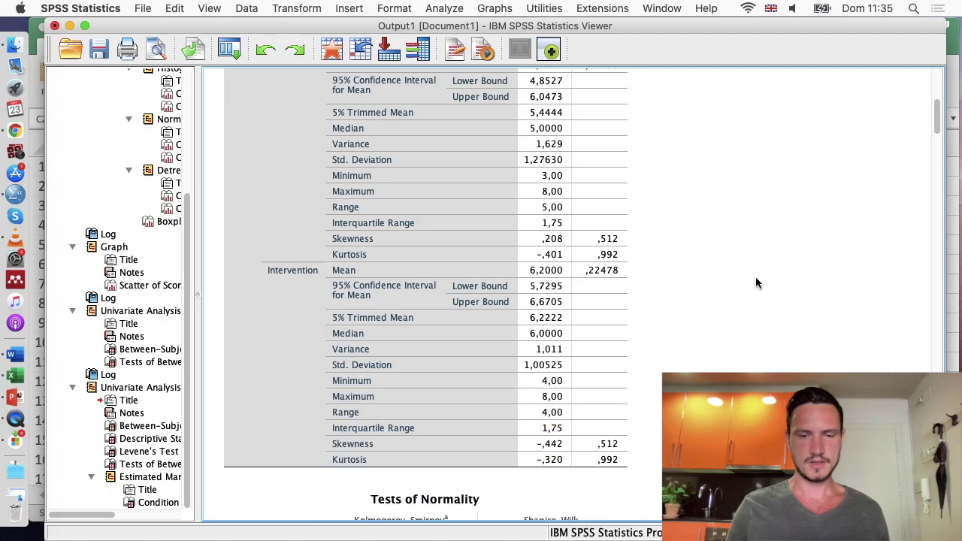
pyautogui.click(473, 183)
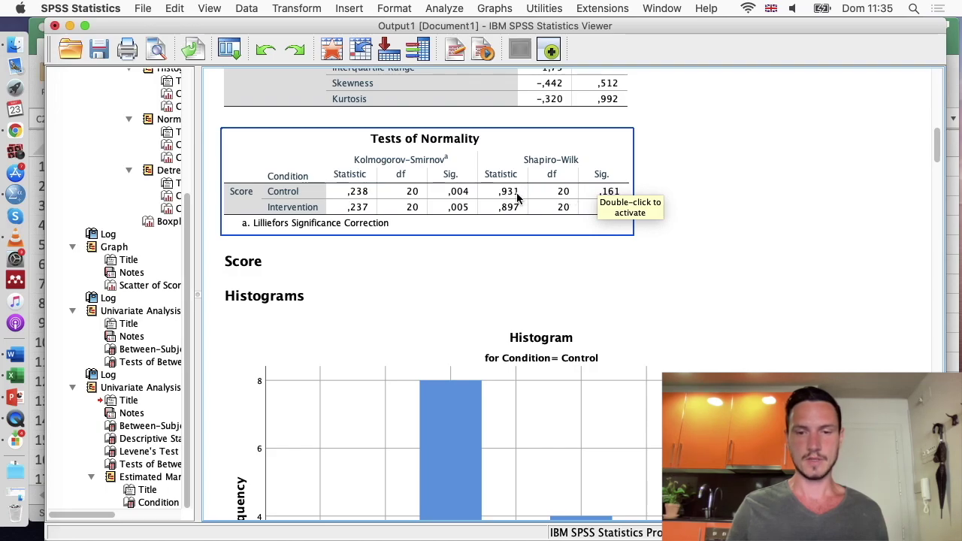
pyautogui.hotkey('ctrl', 'Up')
pyautogui.press('Escape')
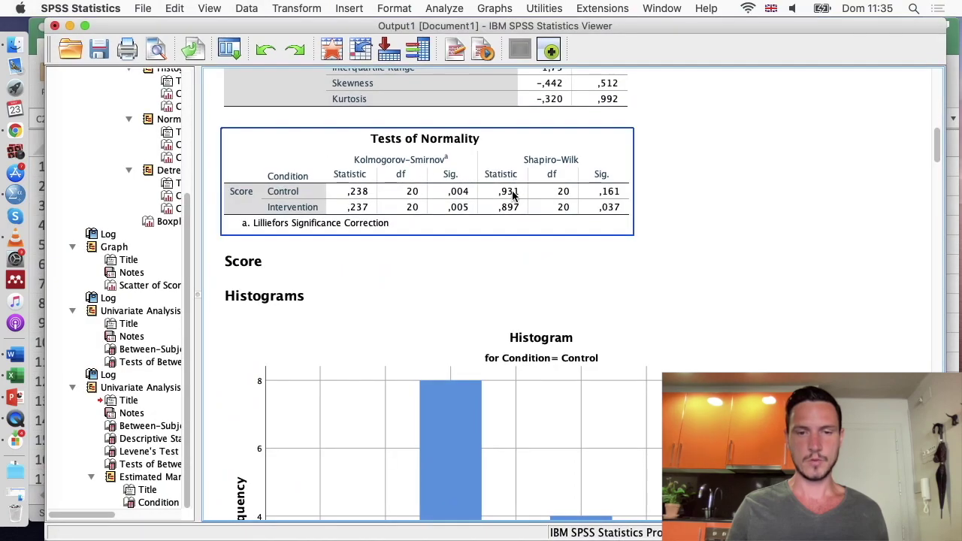
# Return to the Results document in Word and check how the control group's Shapiro–Wilk result is reported.
pyautogui.hotkey('ctrl', 'Up')
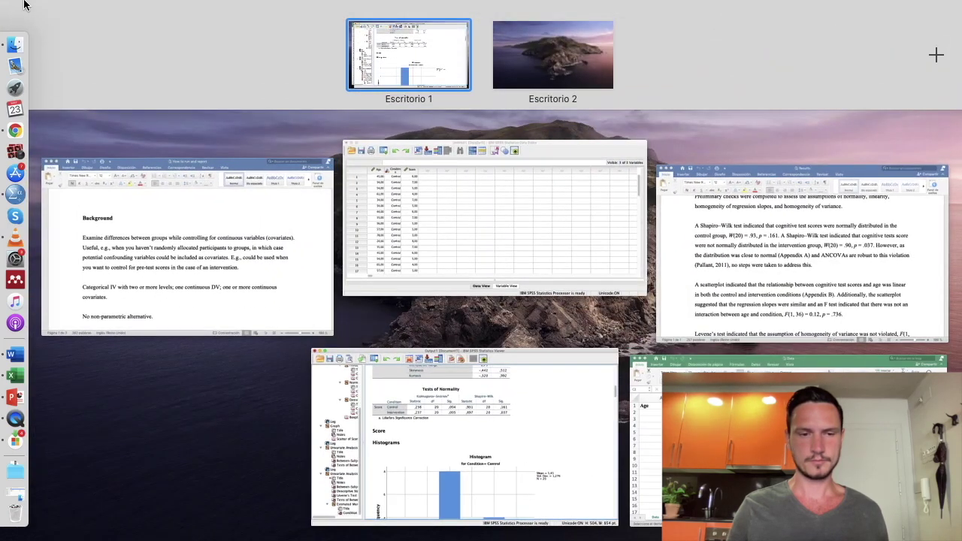
pyautogui.click(210, 267)
pyautogui.rightClick(312, 275)
pyautogui.hotkey('ctrl', 'Up')
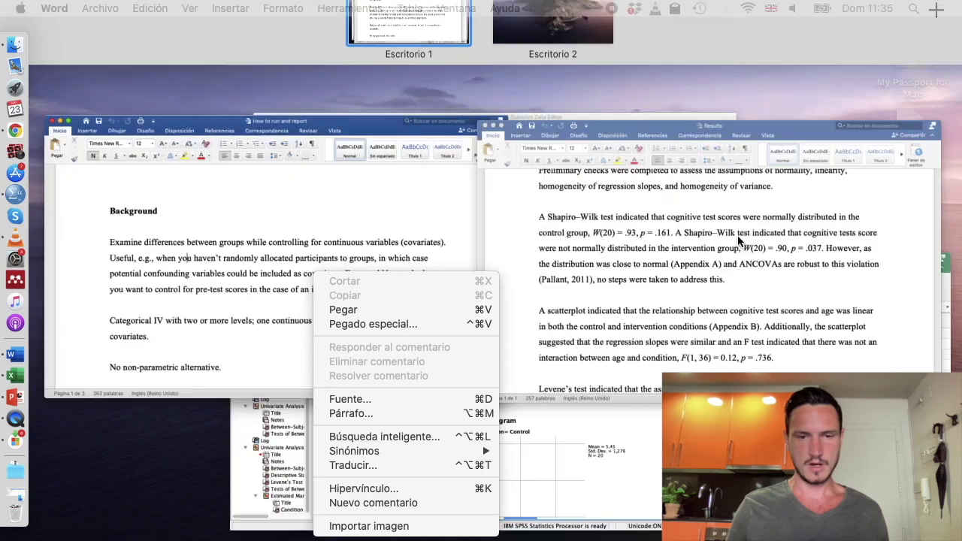
pyautogui.click(739, 240)
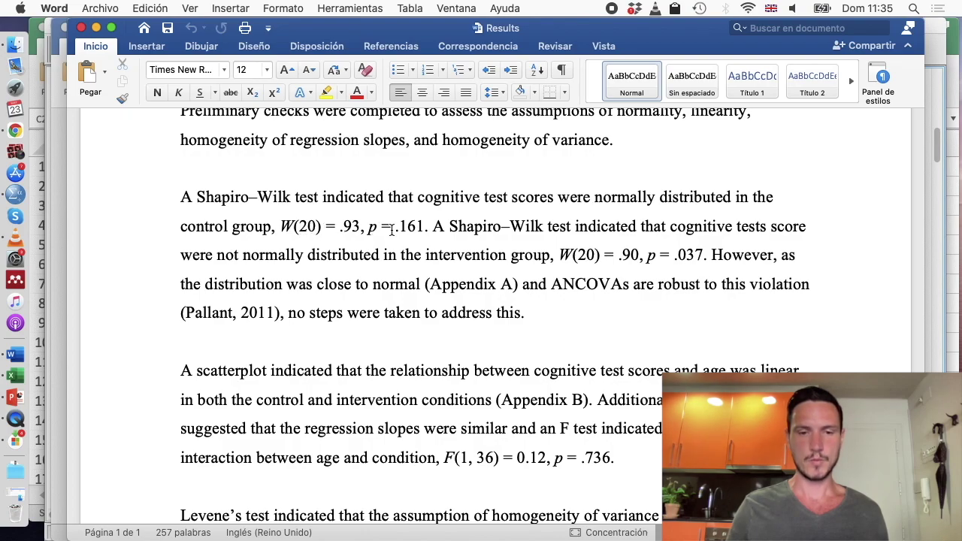
# Check the Shapiro-Wilk significance values in the SPSS output against the normality paragraph of the Results document in Word.
pyautogui.hotkey('ctrl', 'Up')
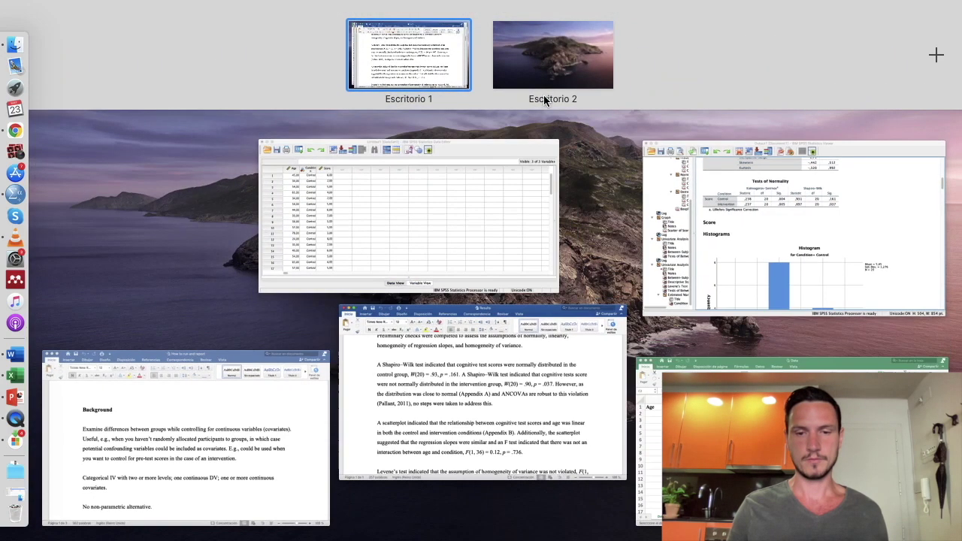
pyautogui.click(715, 302)
pyautogui.click(603, 208)
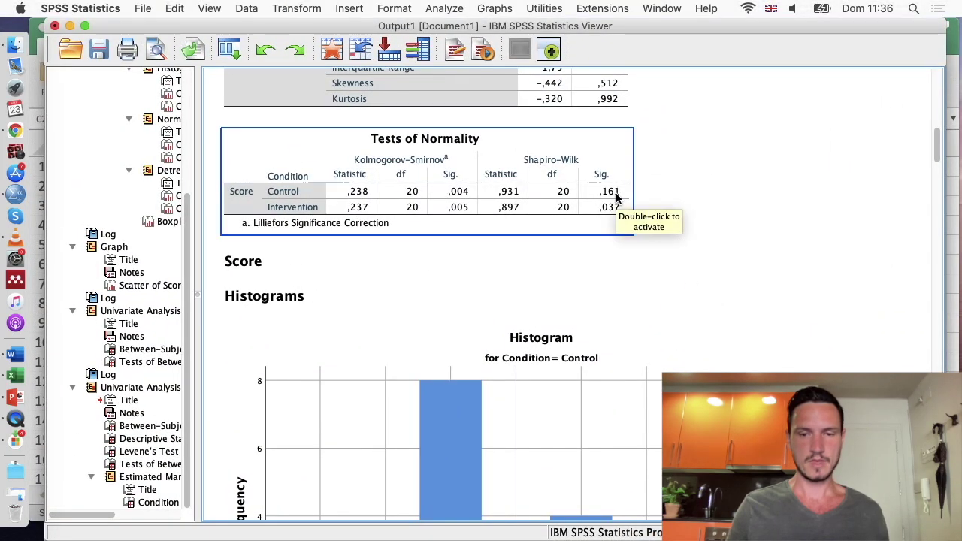
pyautogui.hotkey('ctrl', 'Up')
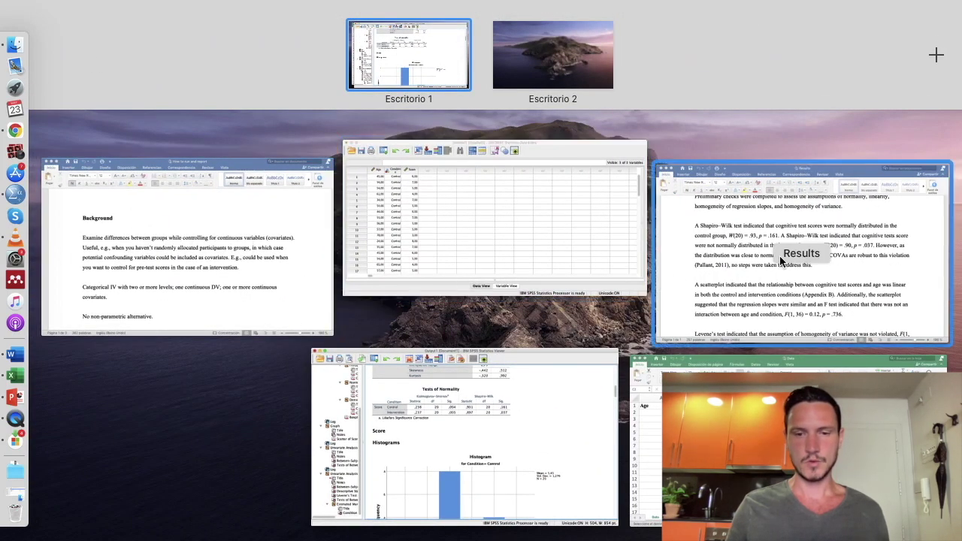
pyautogui.click(666, 288)
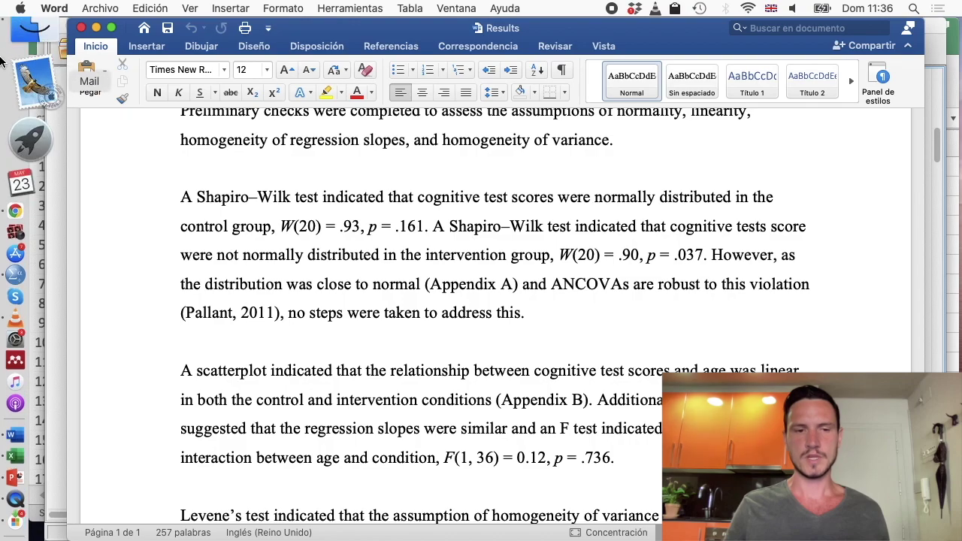
# Switch to the SPSS output and examine the Score histograms for the Control and Intervention conditions.
pyautogui.moveTo(2, 2)
pyautogui.click(885, 275)
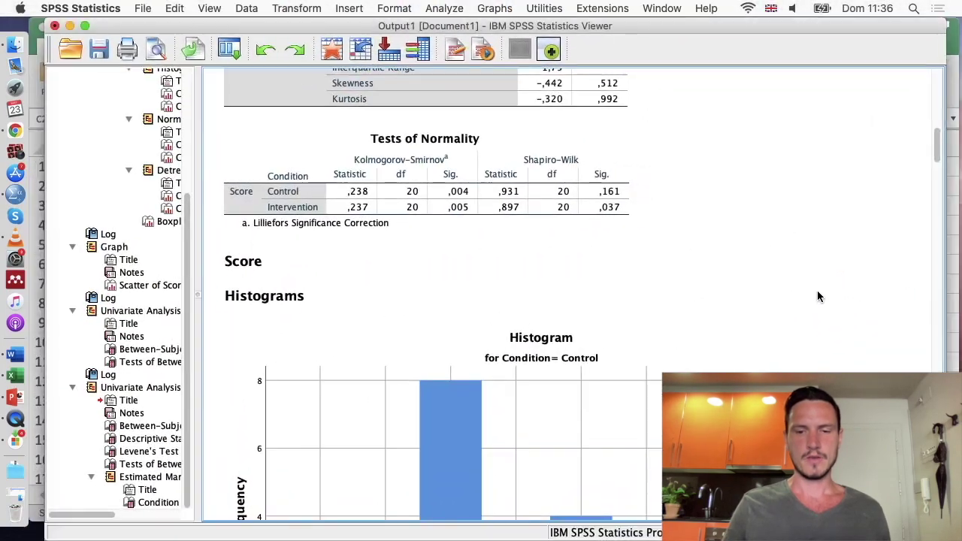
pyautogui.scroll(-10, 794, 296)
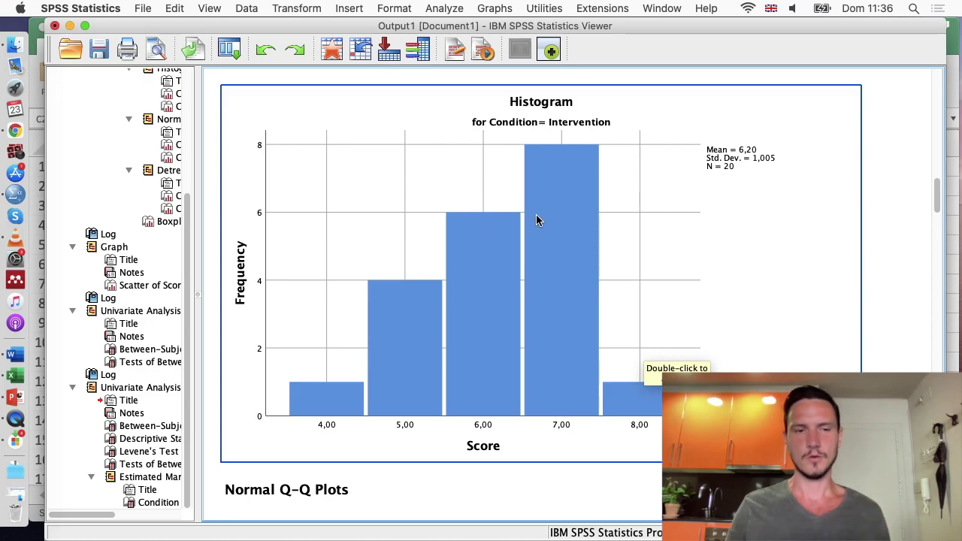
# Return to the Results document in Word and read from the Appendix A normality remark to the scatterplot paragraph on linearity.
pyautogui.hotkey('ctrl', 'Up')
pyautogui.click(741, 224)
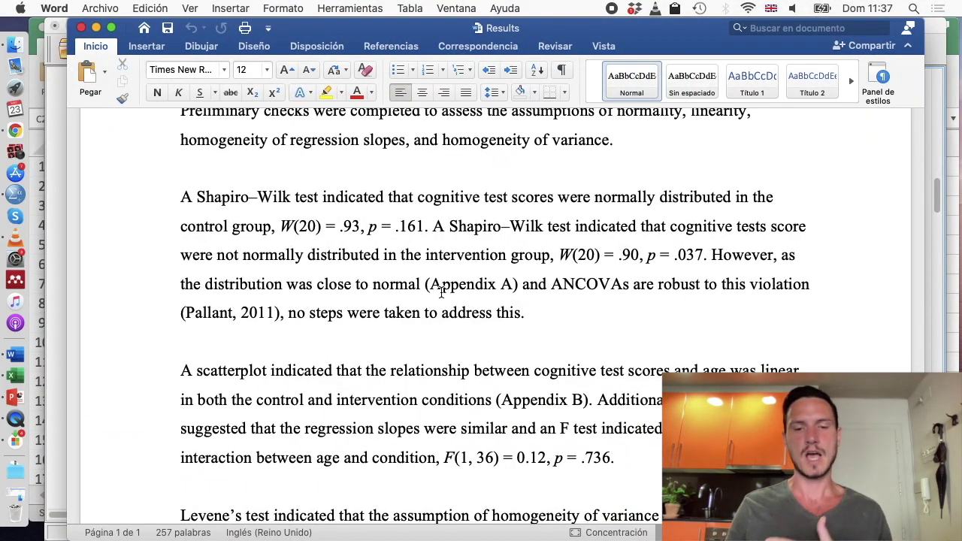
pyautogui.click(550, 306)
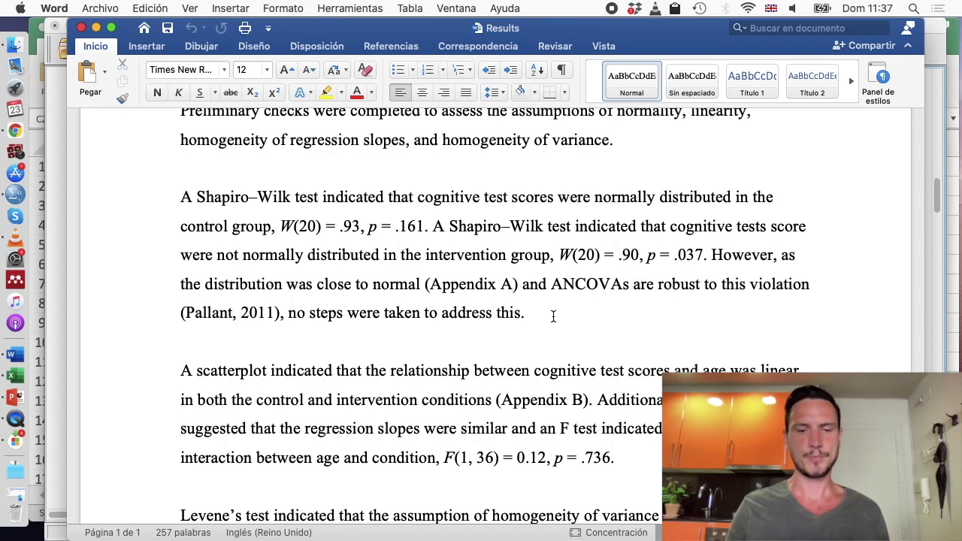
pyautogui.scroll(-1, 553, 316)
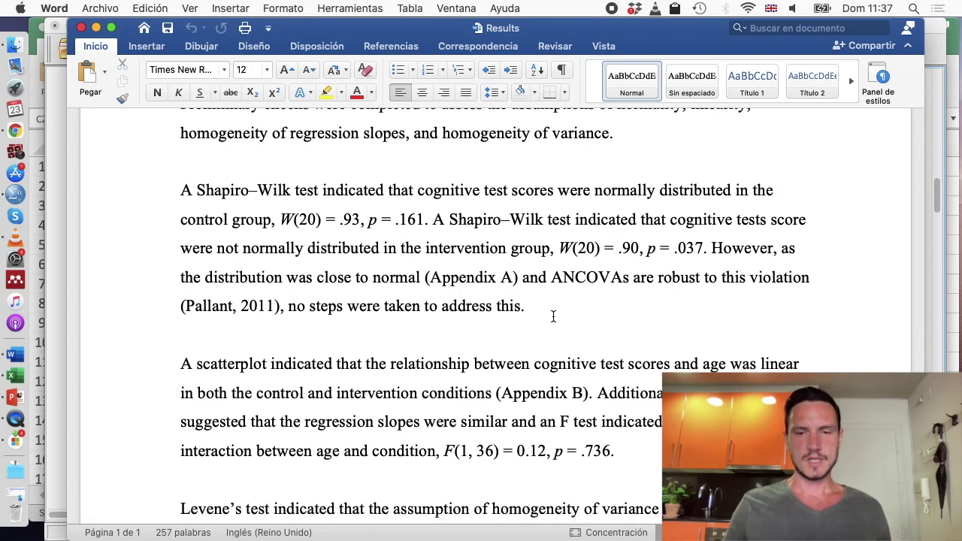
pyautogui.scroll(3, 553, 316)
pyautogui.scroll(-3, 553, 316)
pyautogui.scroll(-4, 554, 316)
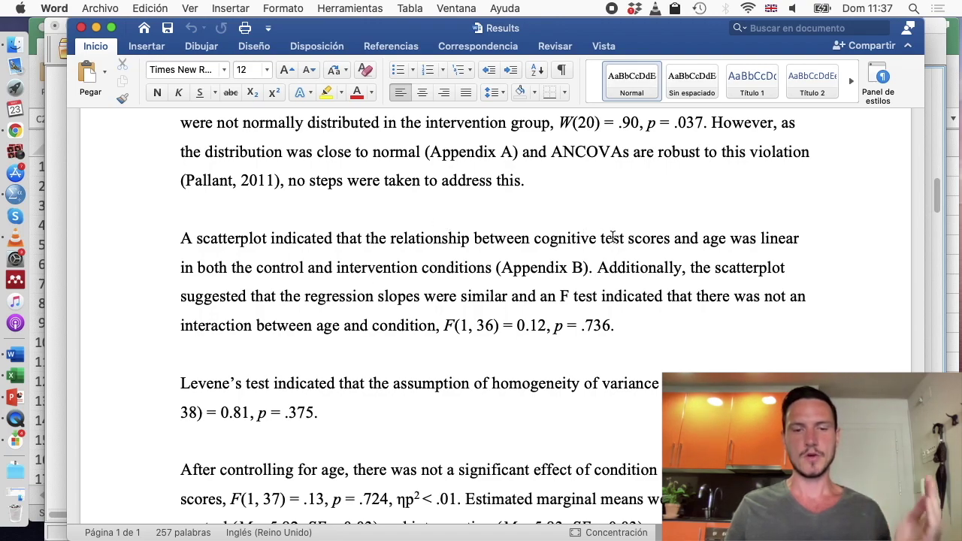
pyautogui.scroll(-1, 612, 237)
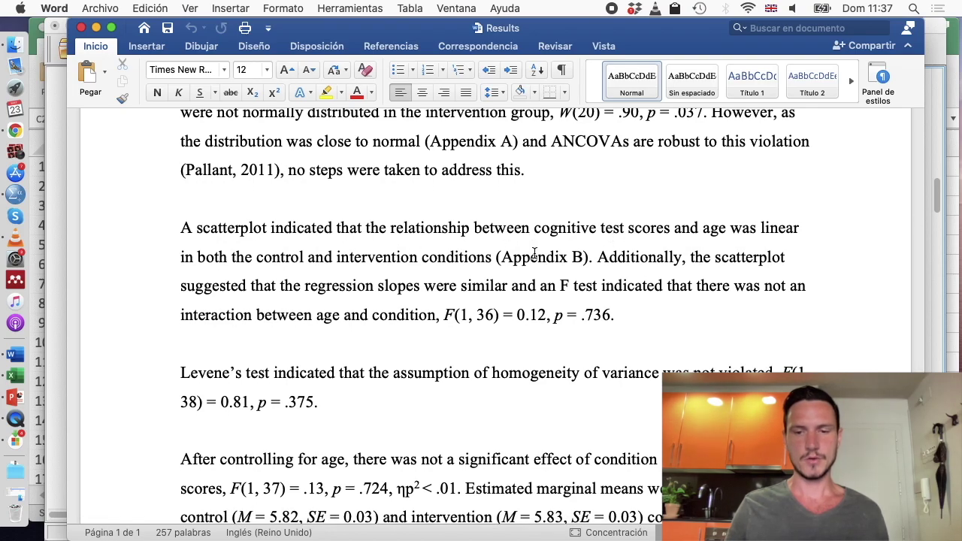
# Switch to the SPSS output and examine the scatterplot of Score against Age by Condition for linearity.
pyautogui.moveTo(1, 1)
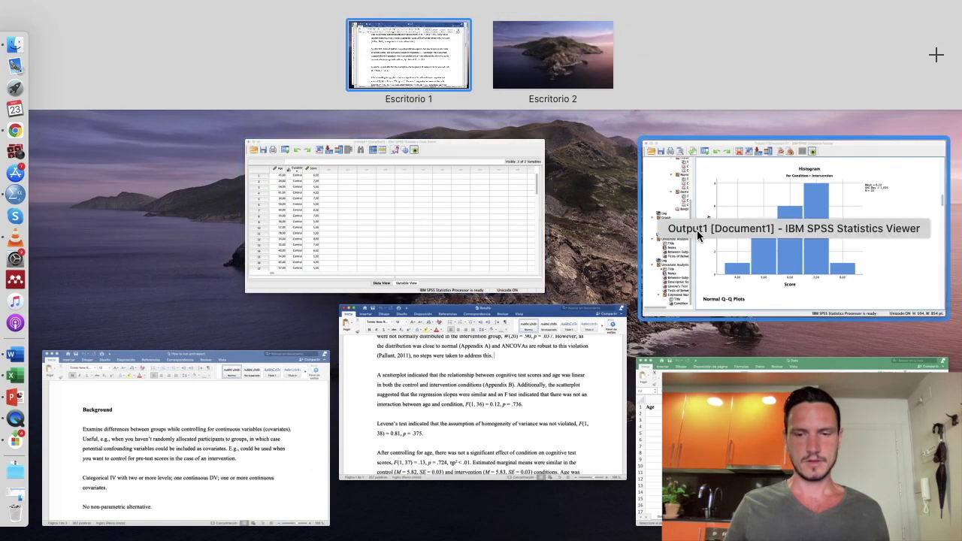
pyautogui.click(667, 267)
pyautogui.scroll(-15, 668, 267)
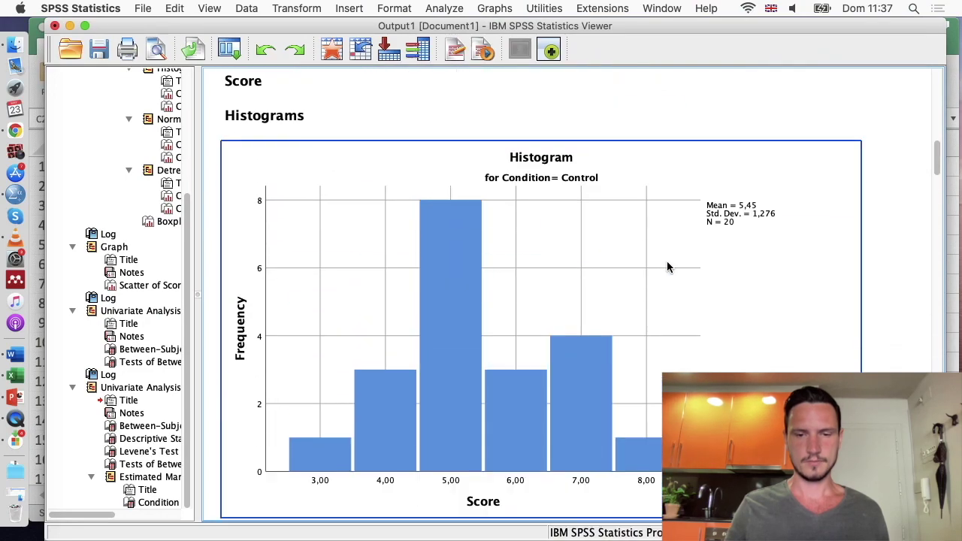
pyautogui.scroll(-12, 667, 261)
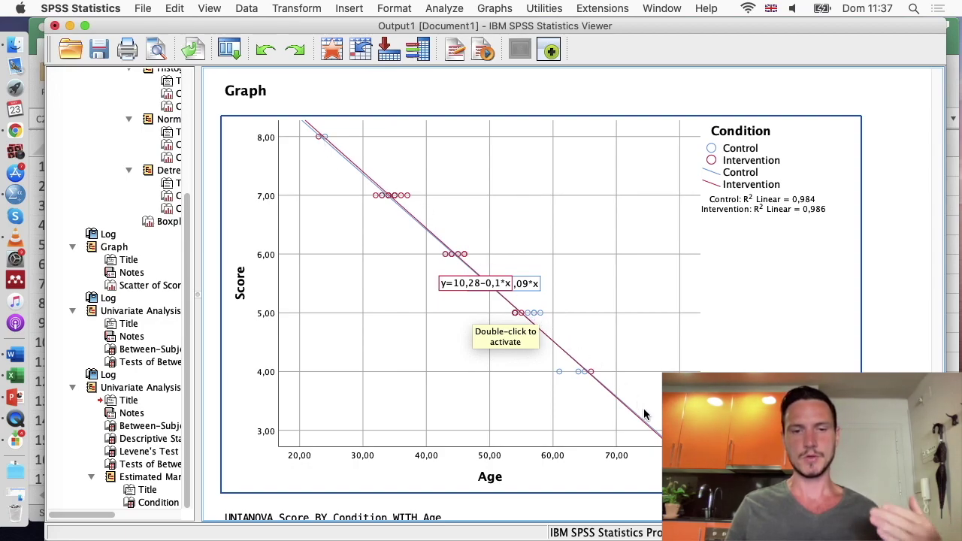
# Return to the Results document in Word and review the listed assumptions, including homogeneity of regression slopes, and the scatterplot paragraph.
pyautogui.hotkey('ctrl', 'Up')
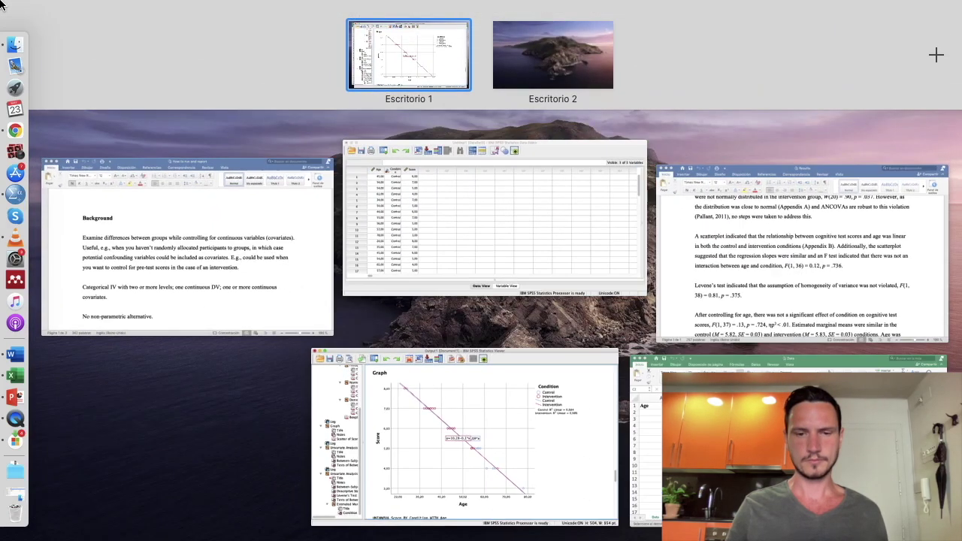
pyautogui.click(675, 273)
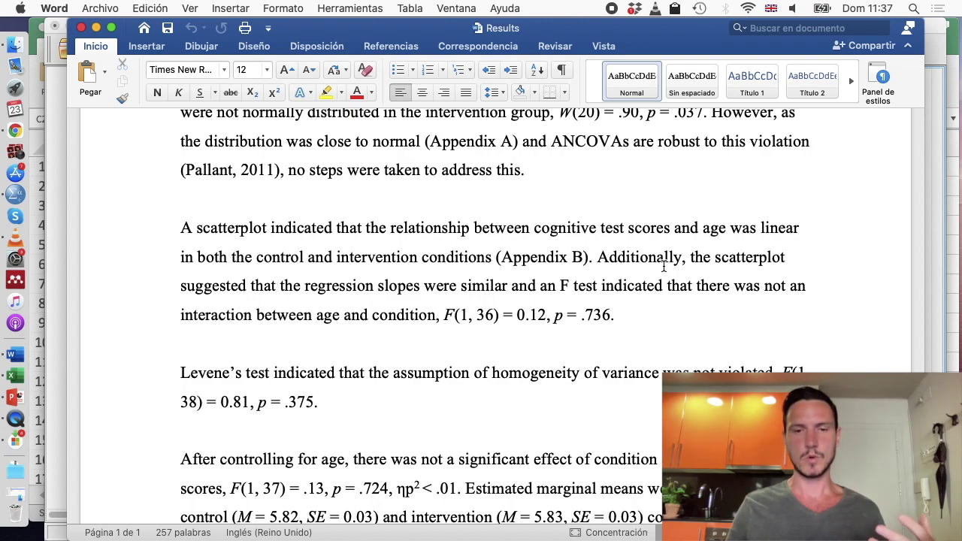
pyautogui.scroll(2, 665, 266)
pyautogui.scroll(6, 664, 266)
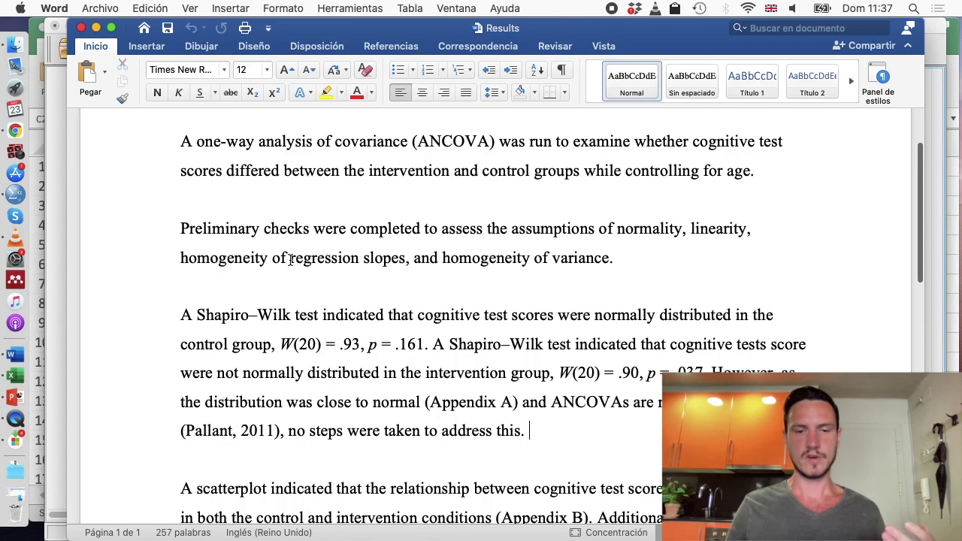
pyautogui.scroll(-5, 401, 266)
pyautogui.scroll(-3, 403, 268)
# Compare the regression slopes in the SPSS scatterplot with the slopes and interaction sentence of the Results document in Word.
pyautogui.hotkey('ctrl', 'Up')
pyautogui.click(732, 216)
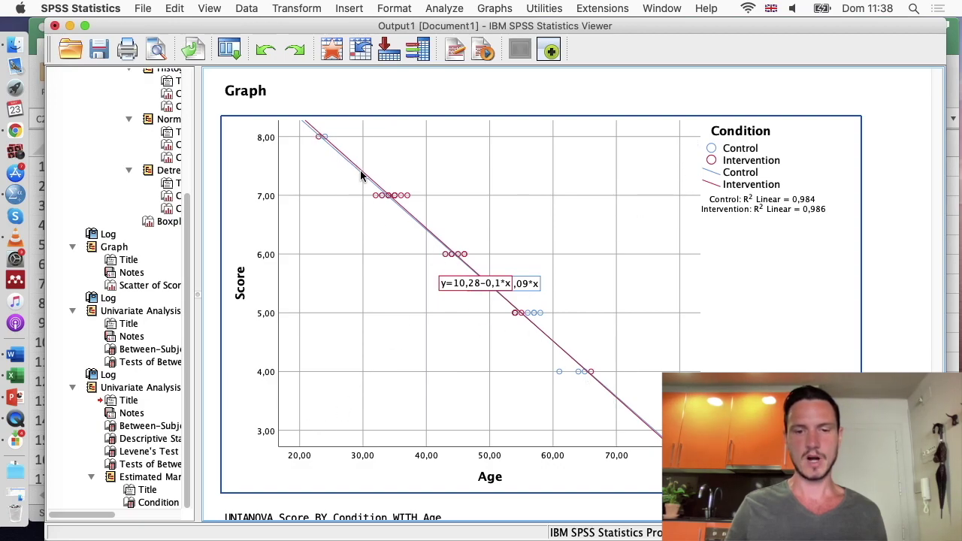
pyautogui.hotkey('ctrl', 'Up')
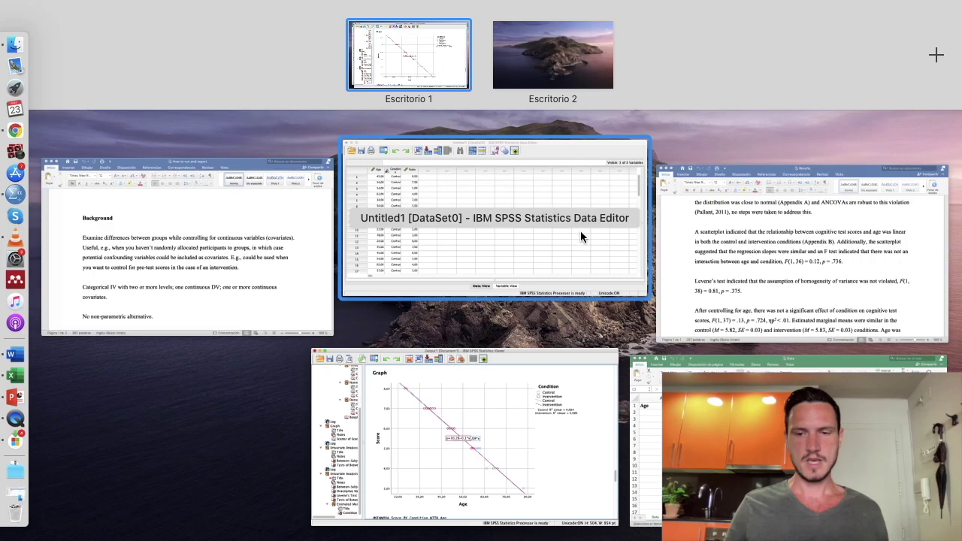
pyautogui.click(747, 278)
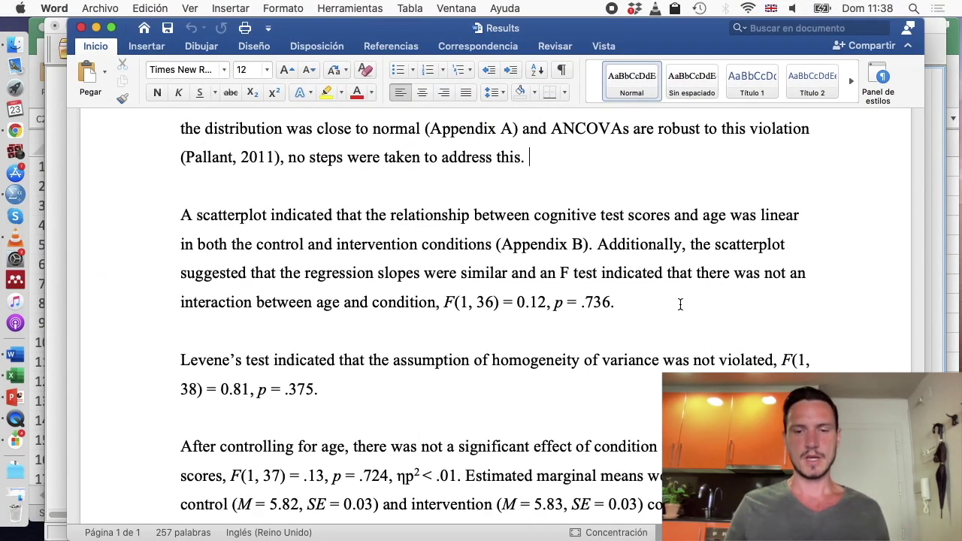
pyautogui.scroll(-1, 680, 304)
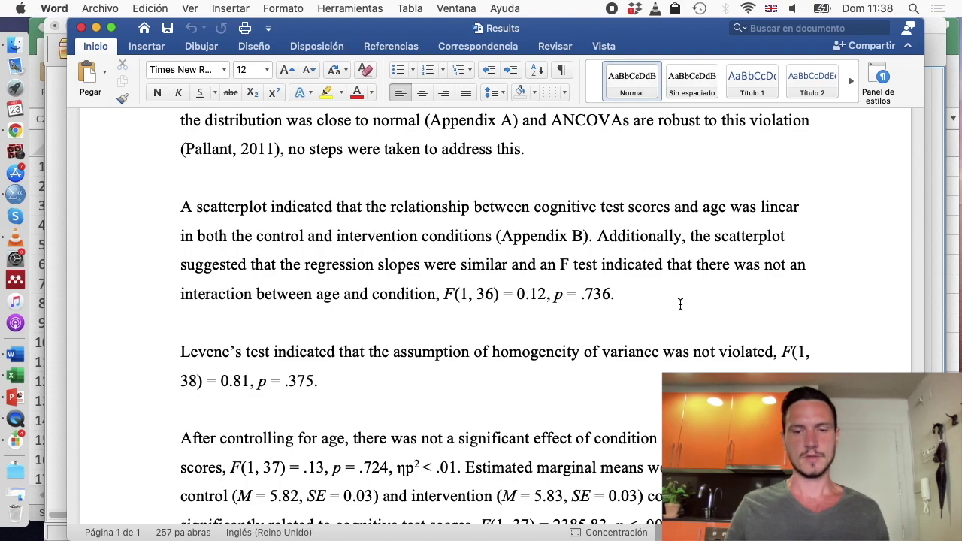
pyautogui.scroll(-1, 646, 293)
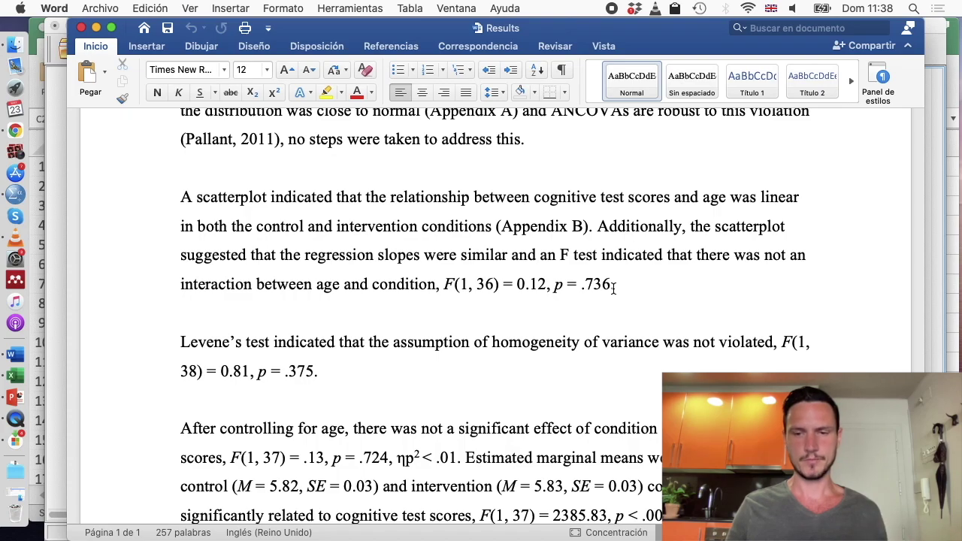
# Switch to the SPSS output and select the Tests of Between-Subjects Effects table containing the Condition * Age interaction.
pyautogui.hotkey('ctrl', 'Up')
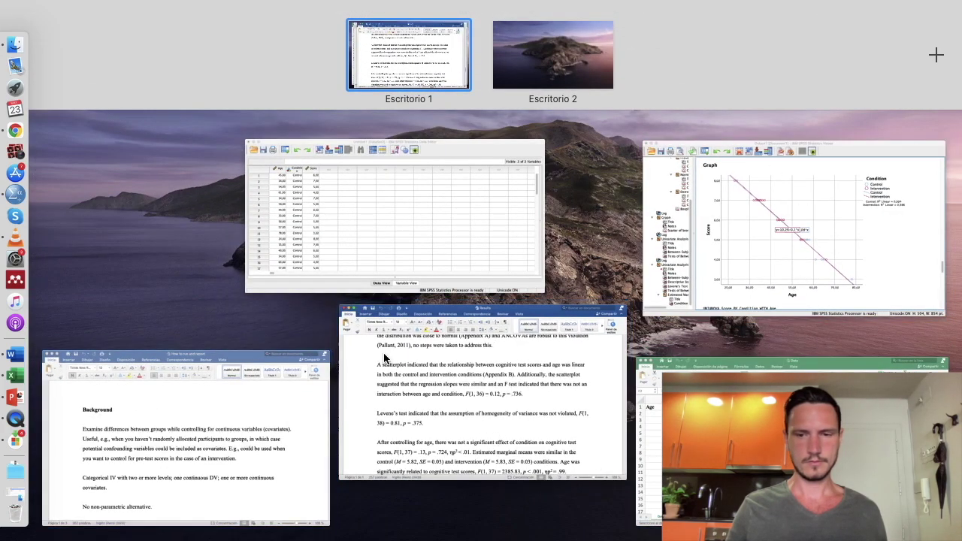
pyautogui.click(793, 225)
pyautogui.scroll(10, 580, 344)
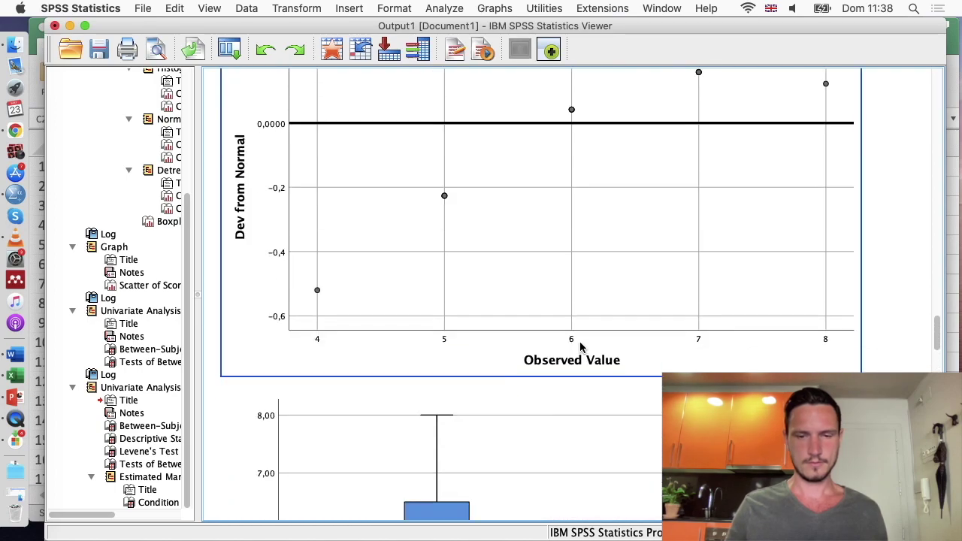
pyautogui.scroll(-15, 579, 347)
pyautogui.scroll(-5, 579, 347)
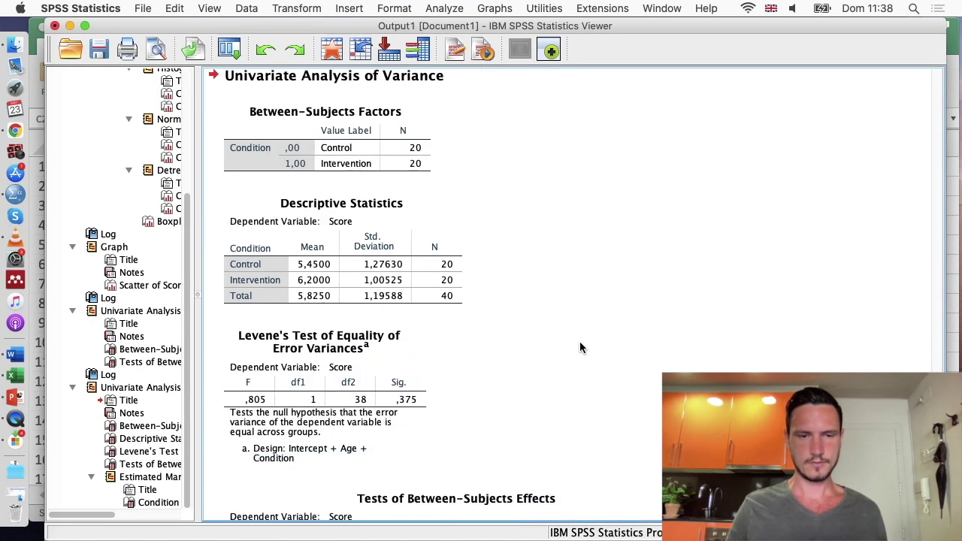
pyautogui.scroll(20, 579, 344)
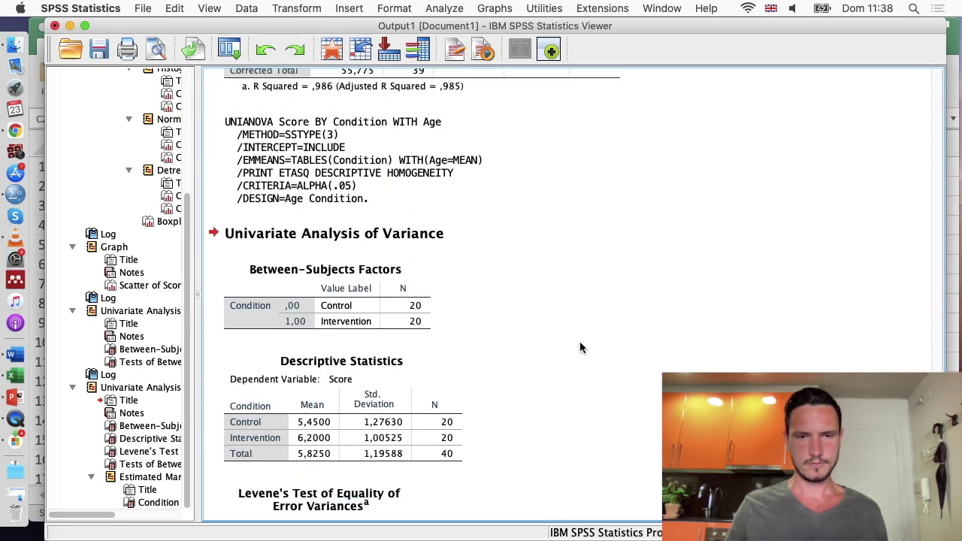
pyautogui.click(612, 346)
pyautogui.click(648, 355)
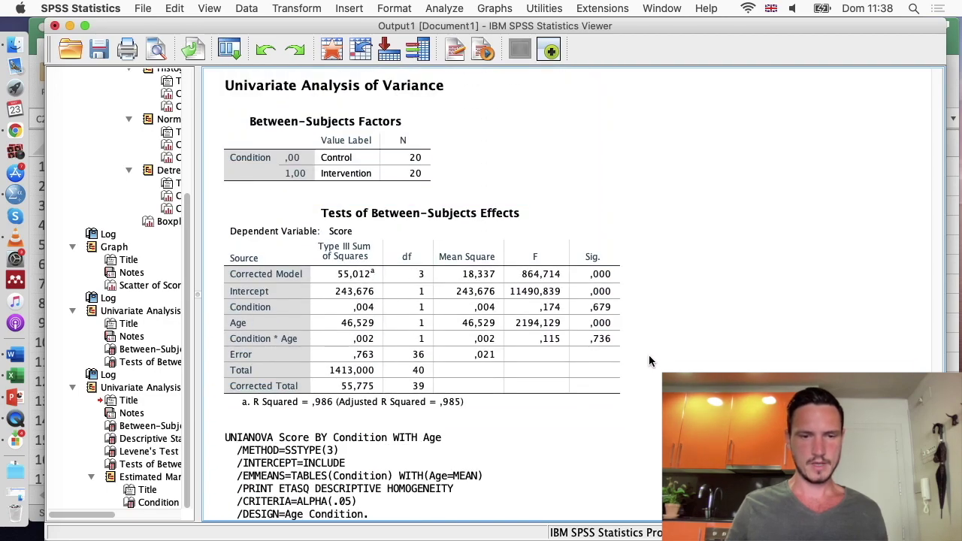
pyautogui.click(307, 350)
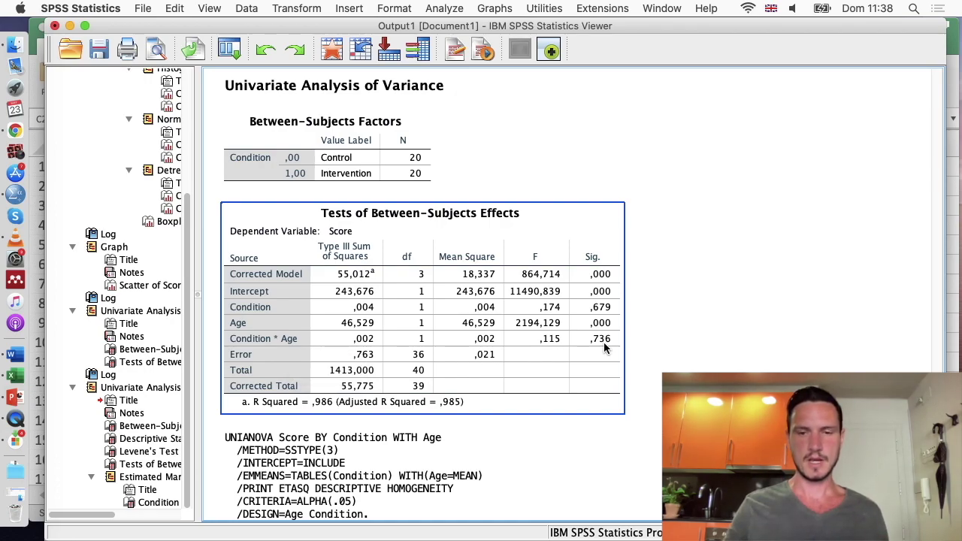
# Check the Condition * Age F value in the SPSS output against the interaction result in the Results document in Word.
pyautogui.hotkey('ctrl', 'Up')
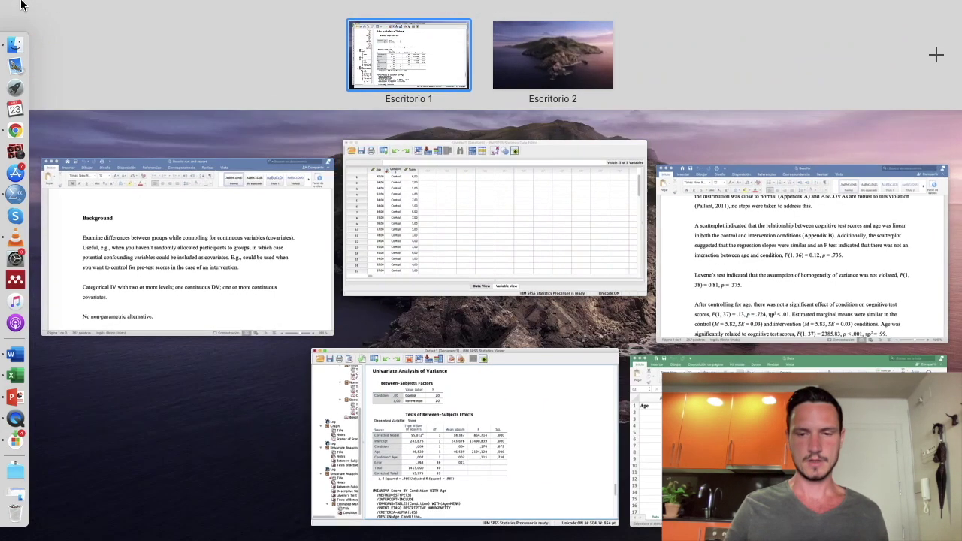
pyautogui.click(775, 260)
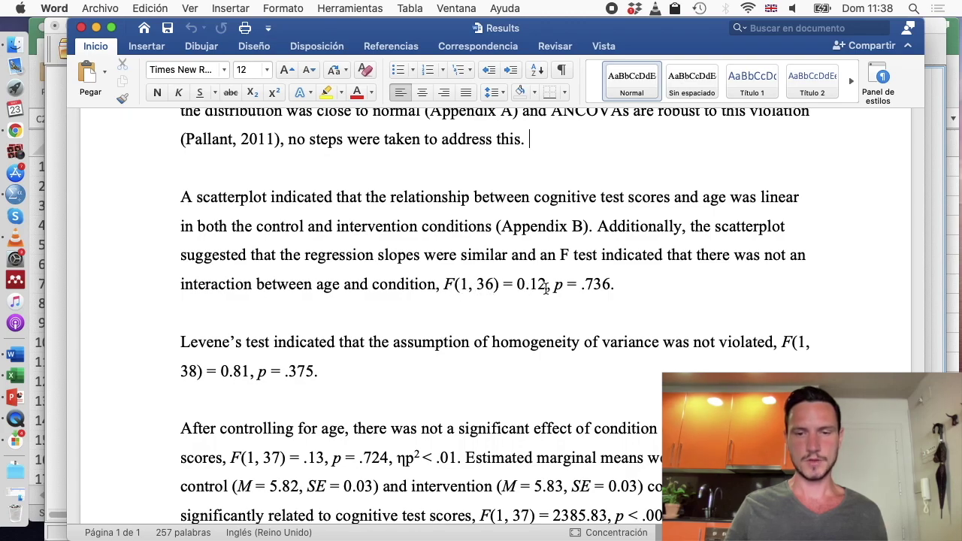
pyautogui.hotkey('ctrl', 'Up')
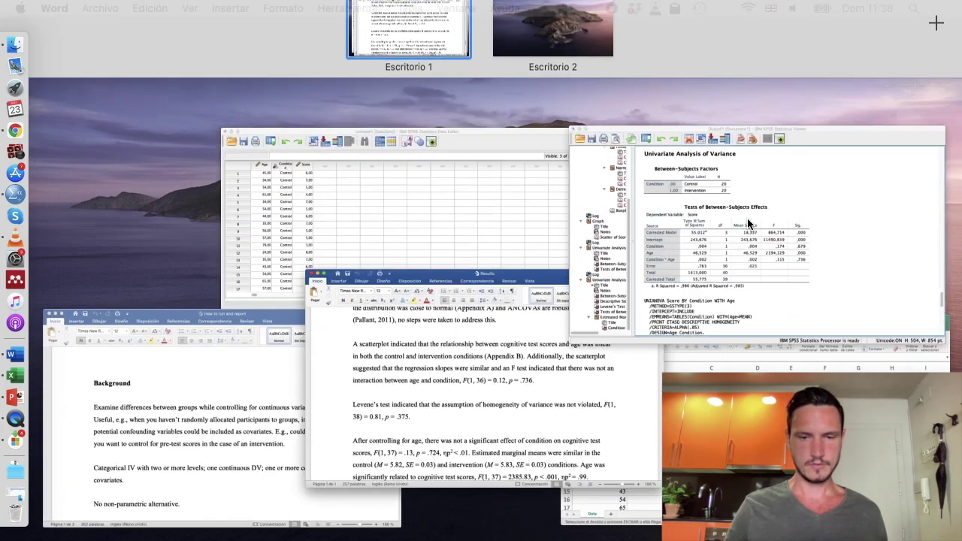
pyautogui.click(748, 223)
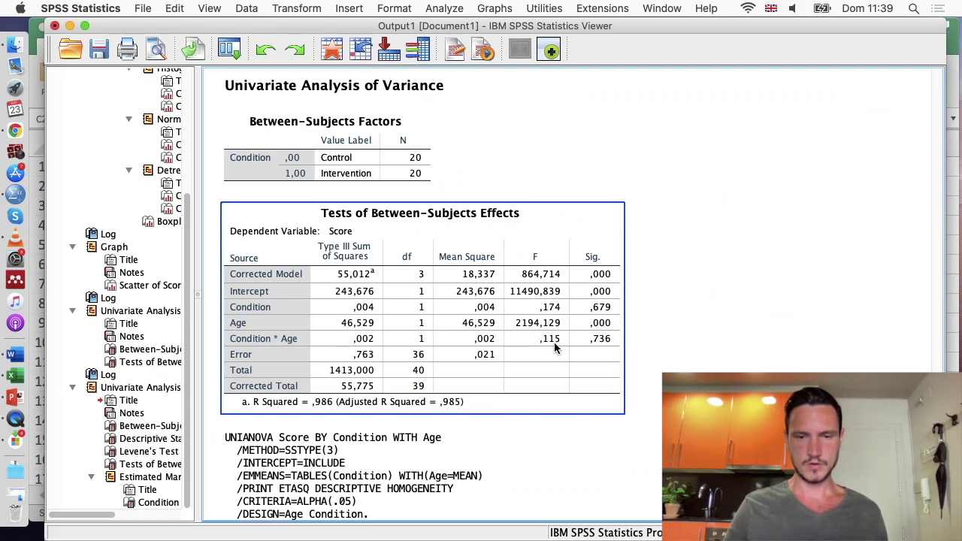
pyautogui.hotkey('ctrl', 'Up')
pyautogui.click(673, 273)
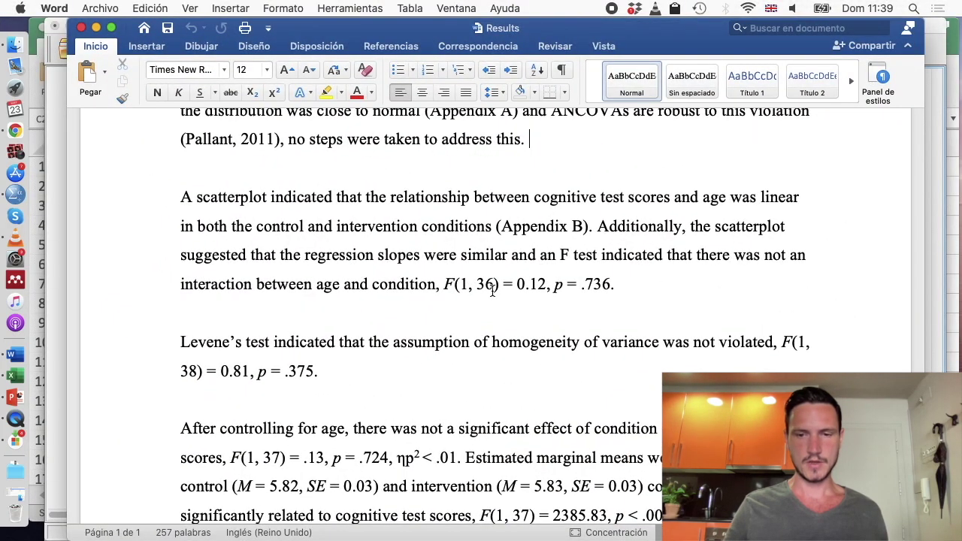
# Check the interaction and error degrees of freedom in the SPSS output against the F test reported in the Results document in Word.
pyautogui.hotkey('ctrl', 'Up')
pyautogui.click(790, 225)
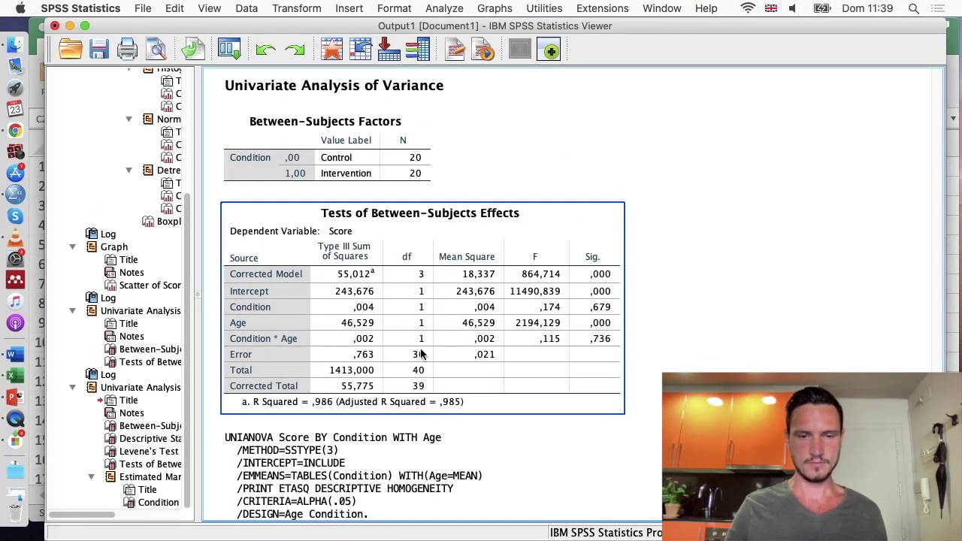
pyautogui.hotkey('ctrl', 'Up')
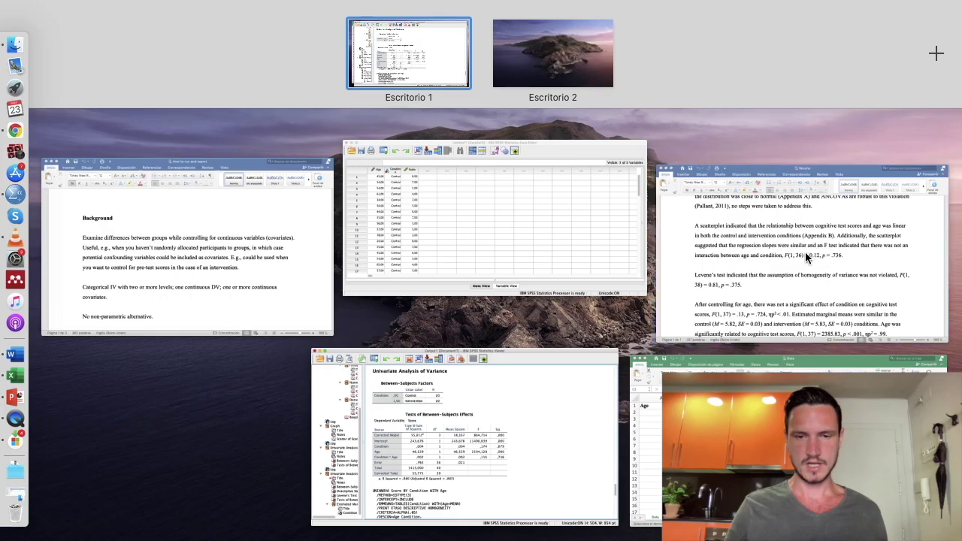
pyautogui.click(805, 251)
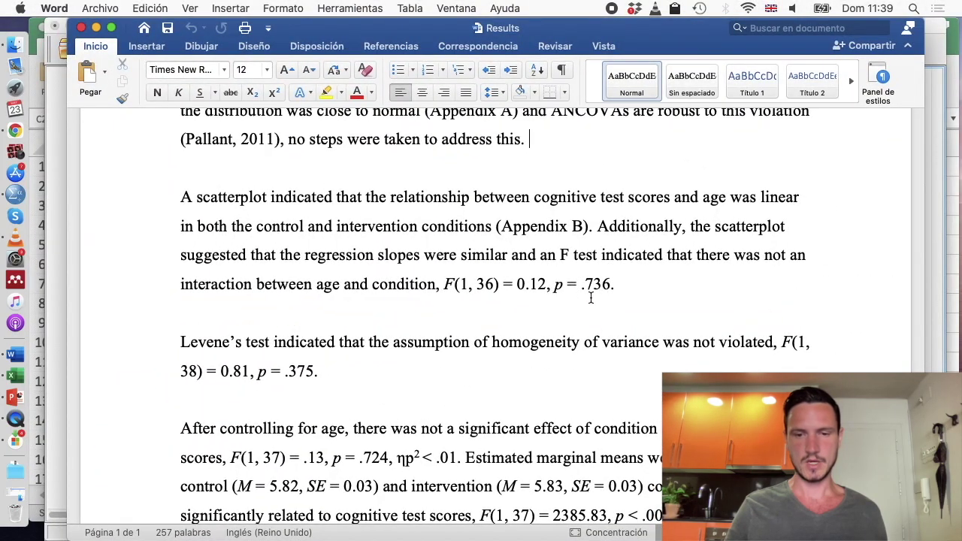
# Check the Condition * Age significance value in the SPSS output against the interaction p value in the Results document in Word.
pyautogui.hotkey('ctrl', 'Up')
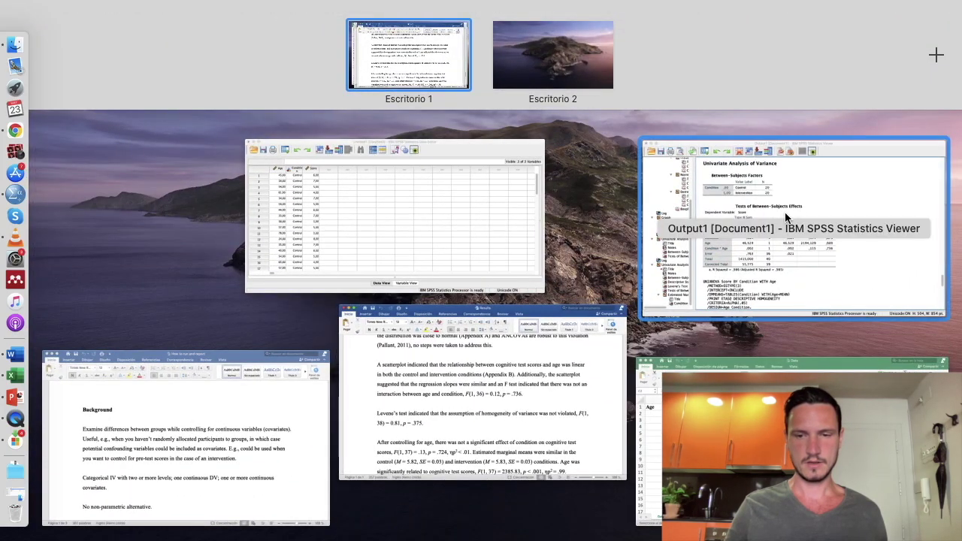
pyautogui.click(787, 256)
pyautogui.click(618, 344)
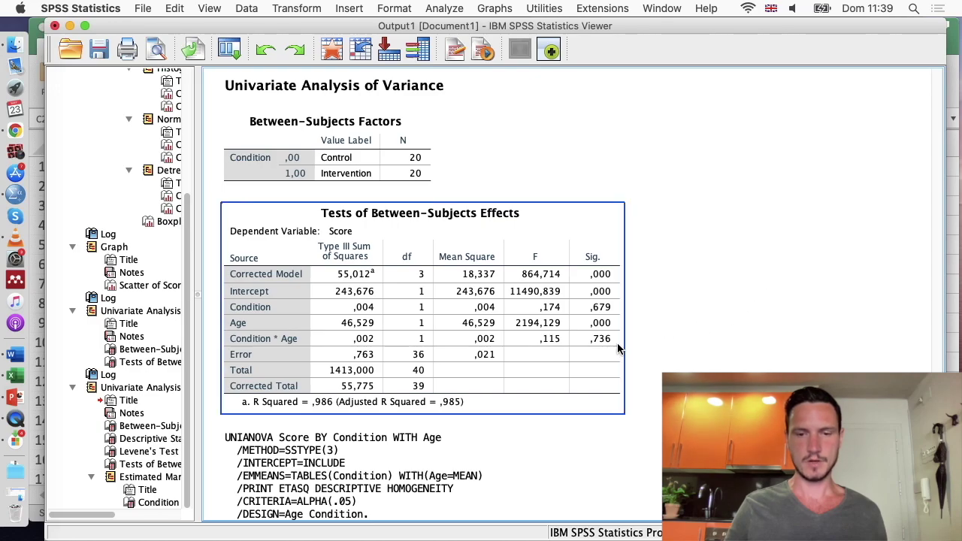
pyautogui.hotkey('ctrl', 'Up')
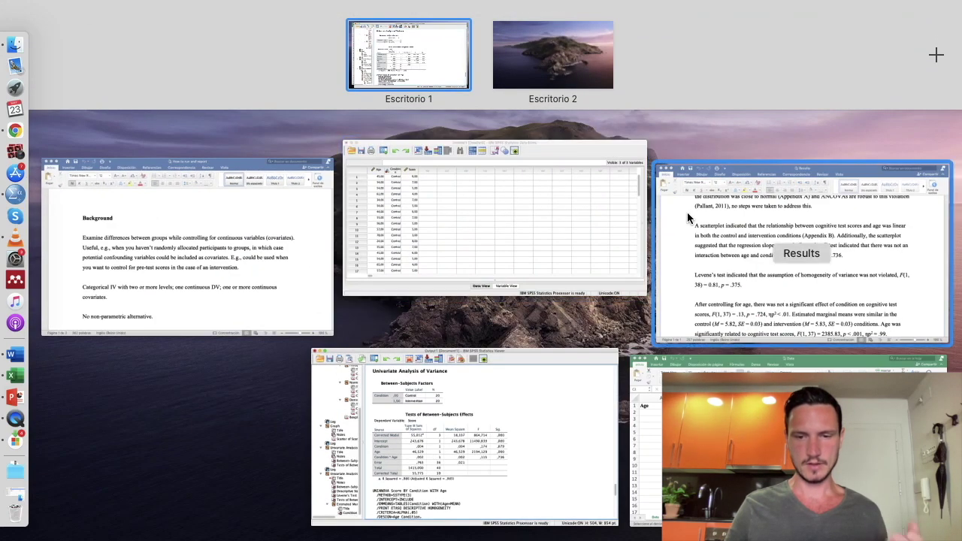
pyautogui.click(687, 214)
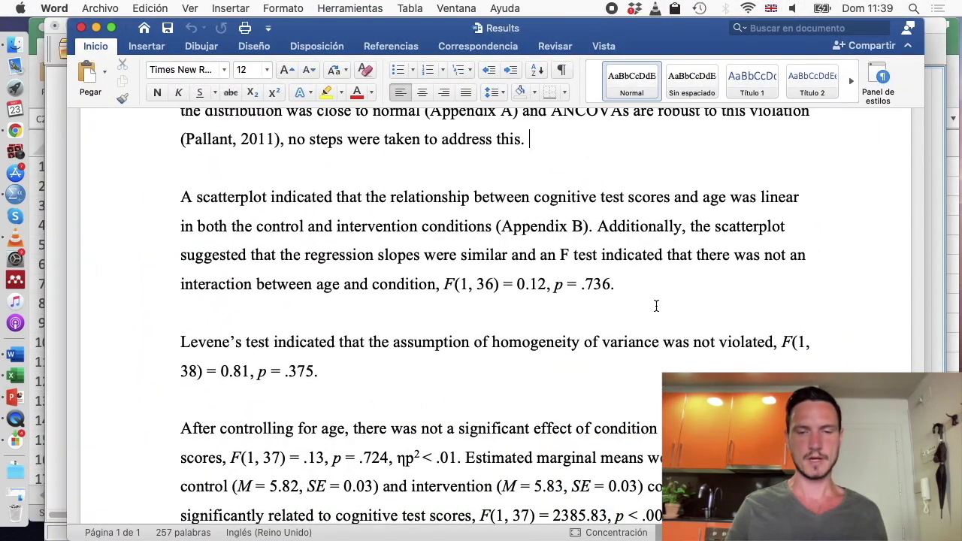
pyautogui.scroll(1, 657, 306)
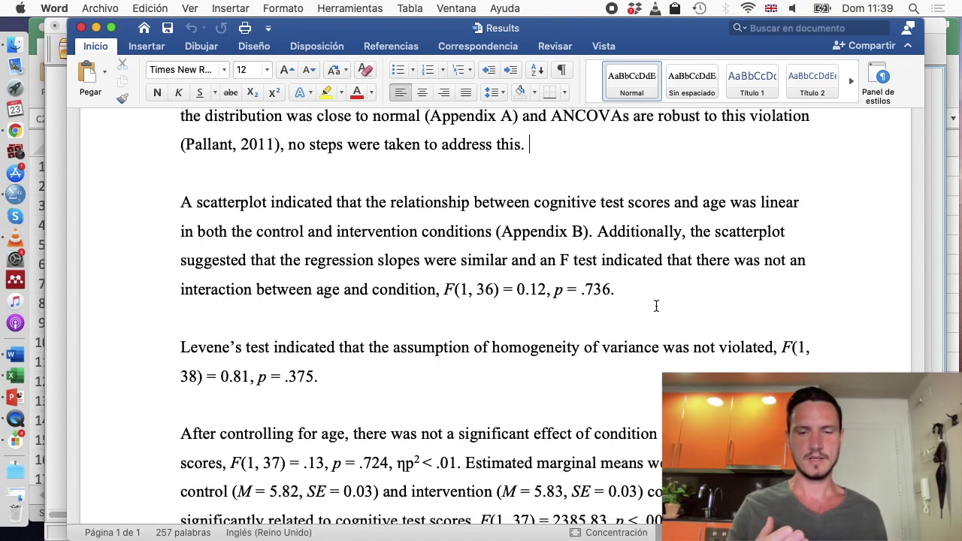
pyautogui.scroll(1, 657, 306)
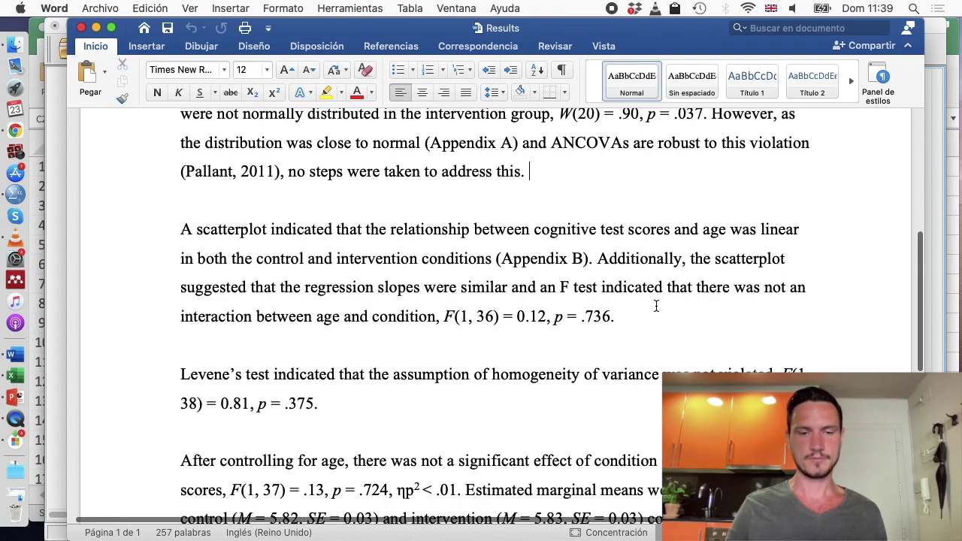
# Read the Levene's test sentence in the Results document, then switch to the SPSS output and select the Levene's Test of Equality of Error Variances table.
pyautogui.scroll(-3, 656, 306)
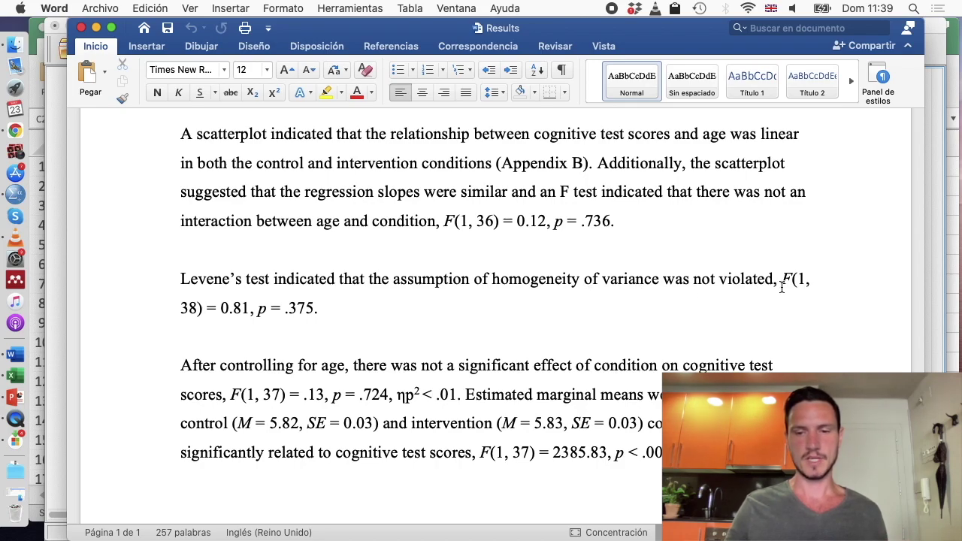
pyautogui.hotkey('ctrl', 'Up')
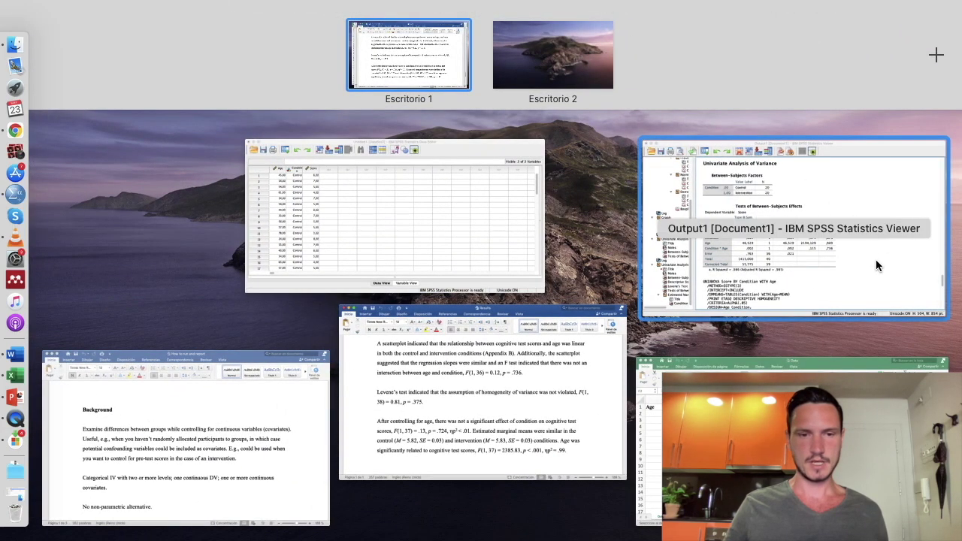
pyautogui.click(876, 259)
pyautogui.scroll(-10, 624, 230)
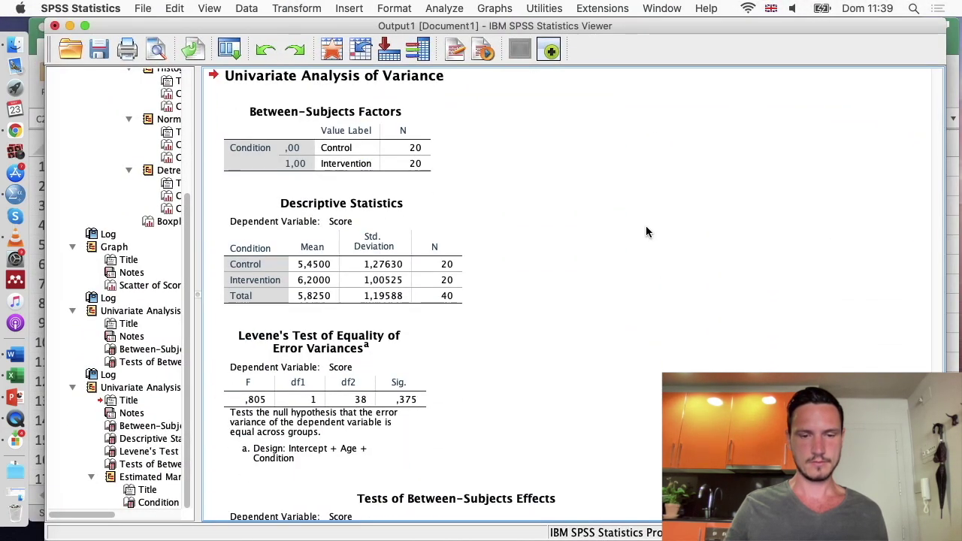
pyautogui.scroll(-2, 646, 231)
pyautogui.scroll(-7, 645, 229)
pyautogui.scroll(6, 645, 228)
pyautogui.click(378, 359)
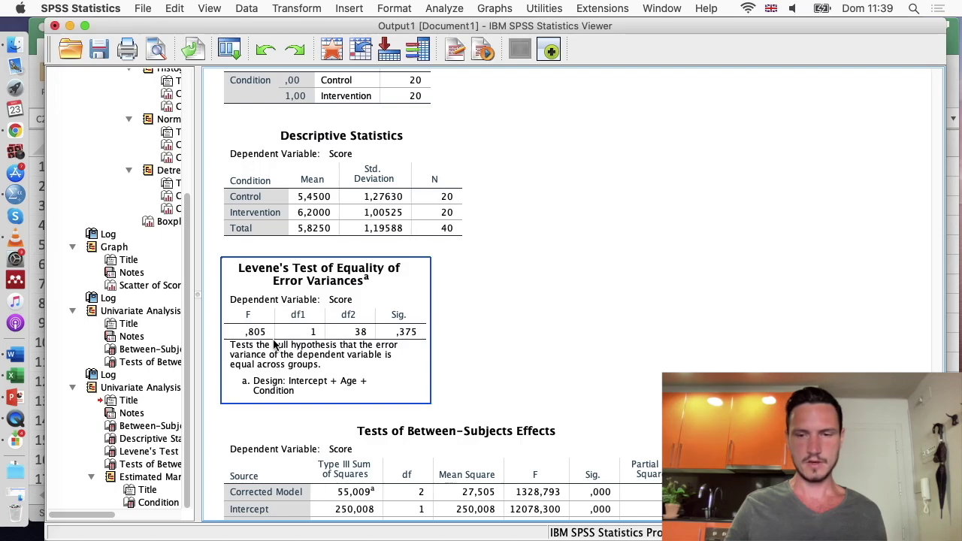
# Compare the F value, degrees of freedom and significance of Levene's test between the SPSS output and the Results document in Word.
pyautogui.hotkey('ctrl', 'Up')
pyautogui.click(759, 229)
pyautogui.scroll(-1, 415, 300)
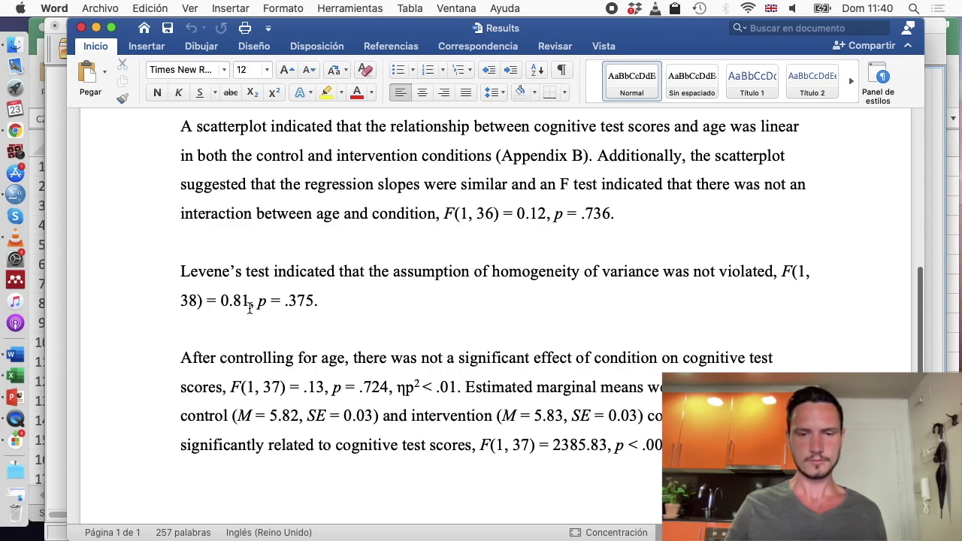
pyautogui.hotkey('ctrl', 'Up')
pyautogui.click(789, 226)
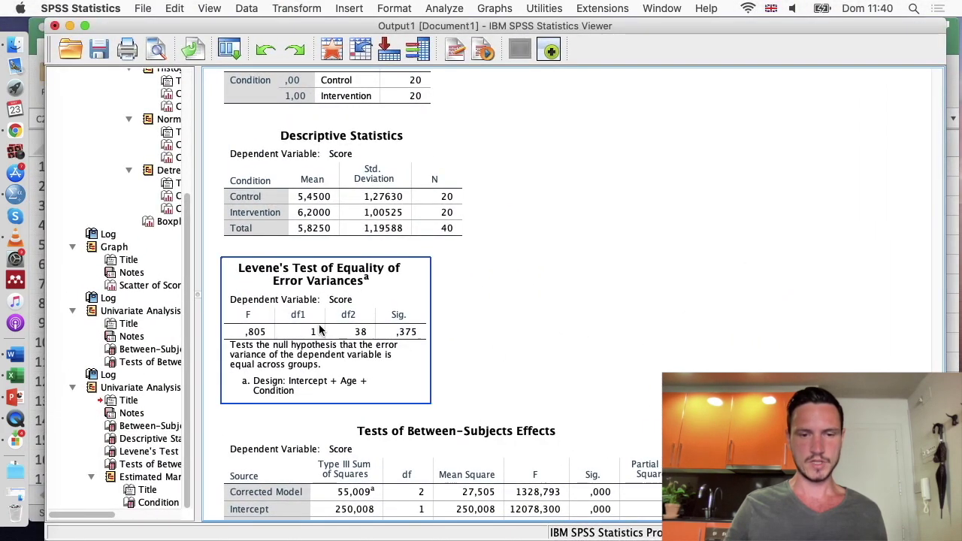
pyautogui.moveTo(0, 4)
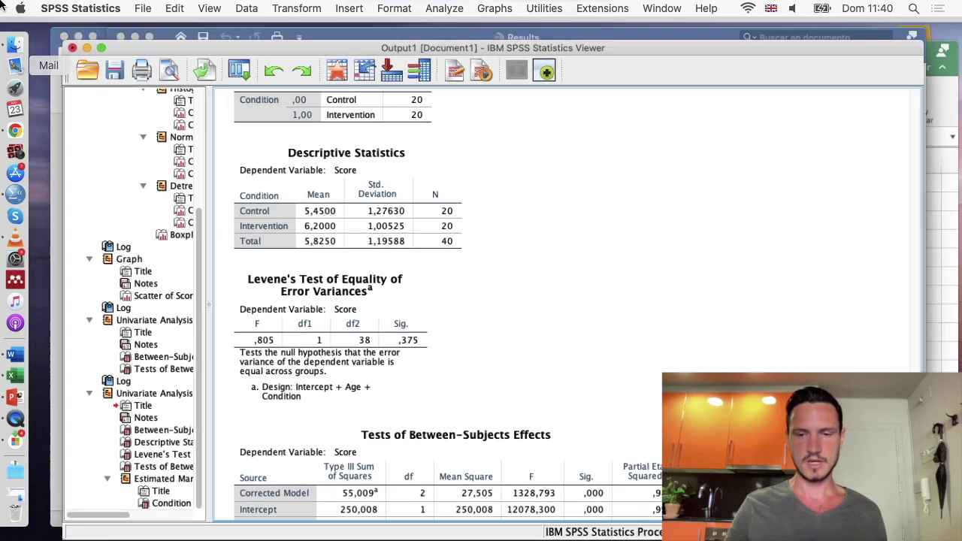
pyautogui.click(820, 248)
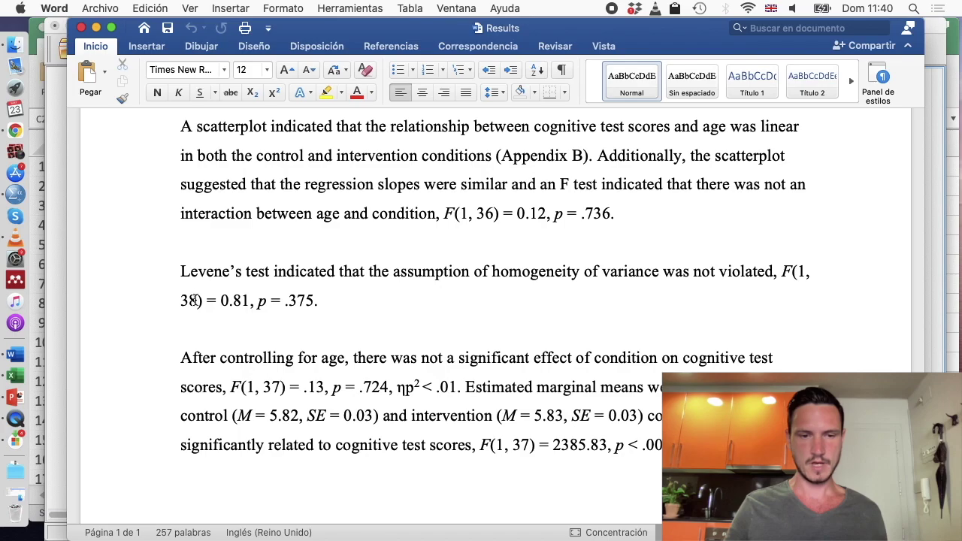
pyautogui.hotkey('ctrl', 'Up')
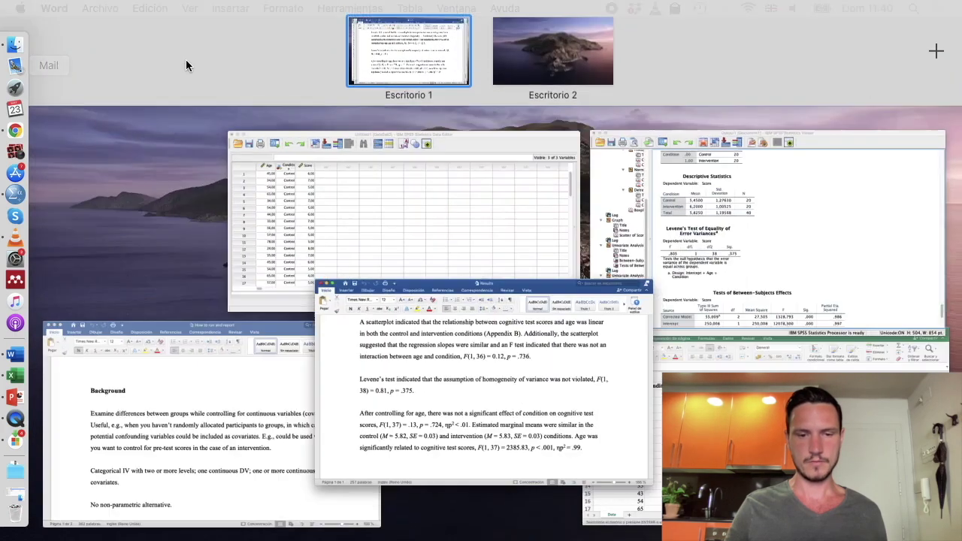
pyautogui.click(712, 267)
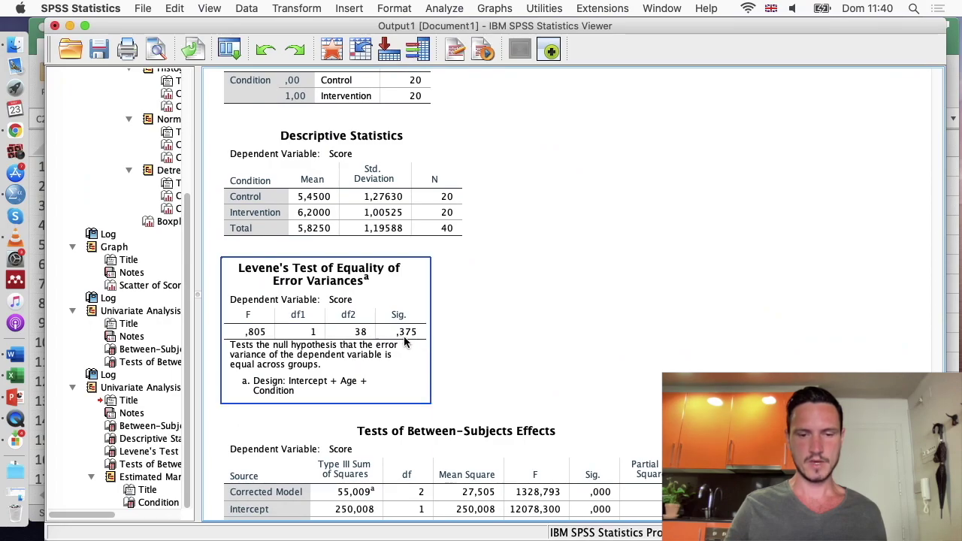
# Switch to the Results document in Word and read the paragraph on the effect of condition after controlling for age.
pyautogui.scroll(-5, 539, 324)
pyautogui.hotkey('ctrl', 'Up')
pyautogui.click(891, 226)
pyautogui.scroll(-2, 820, 337)
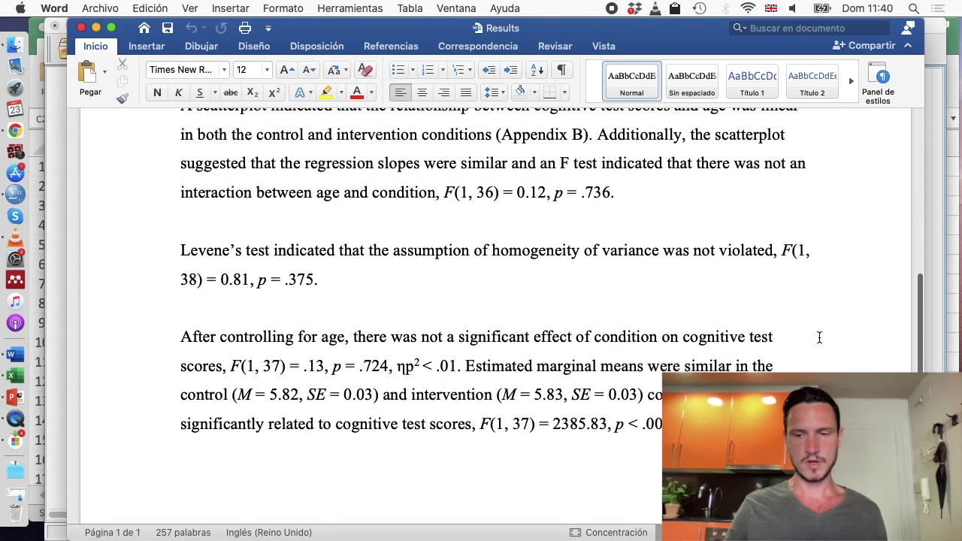
pyautogui.scroll(-3, 819, 338)
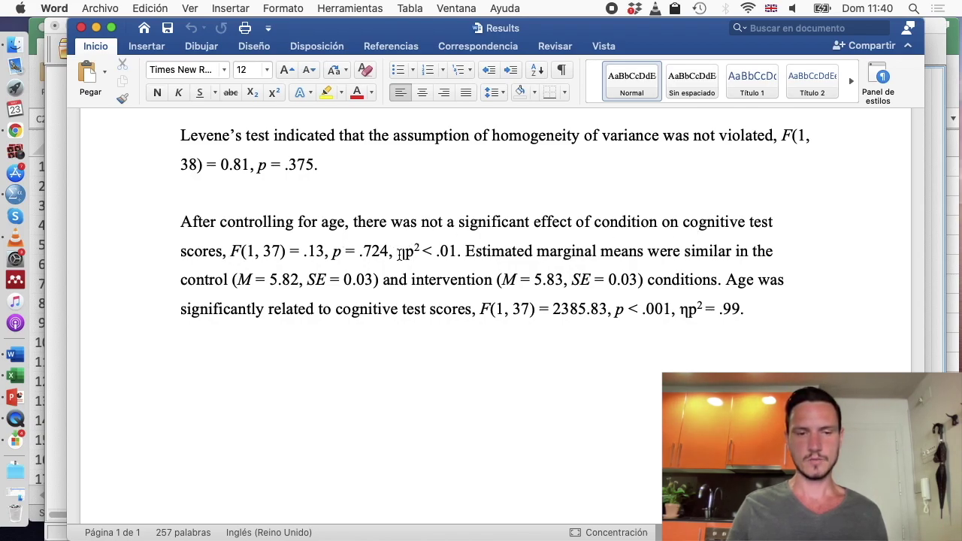
# Check the Condition F value in the final Tests of Between-Subjects Effects table in SPSS against the Results document in Word.
pyautogui.hotkey('ctrl', 'Up')
pyautogui.hotkey('ctrl', 'Up')
pyautogui.hotkey('ctrl', 'Up')
pyautogui.click(664, 211)
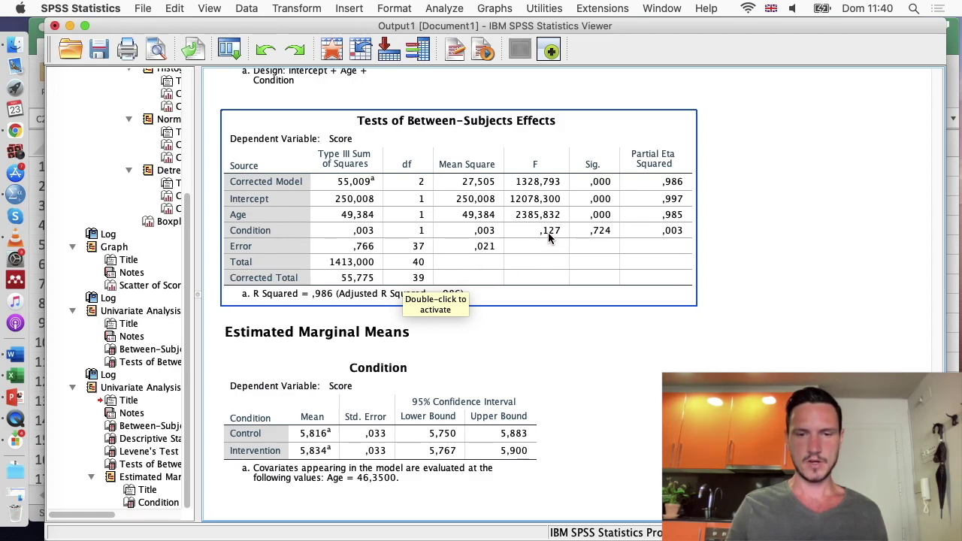
pyautogui.hotkey('ctrl', 'Up')
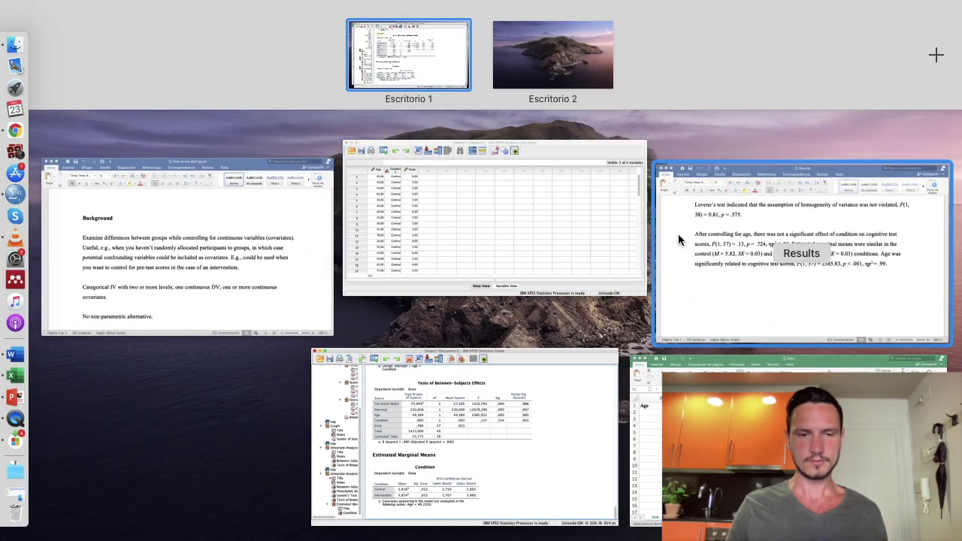
pyautogui.click(799, 248)
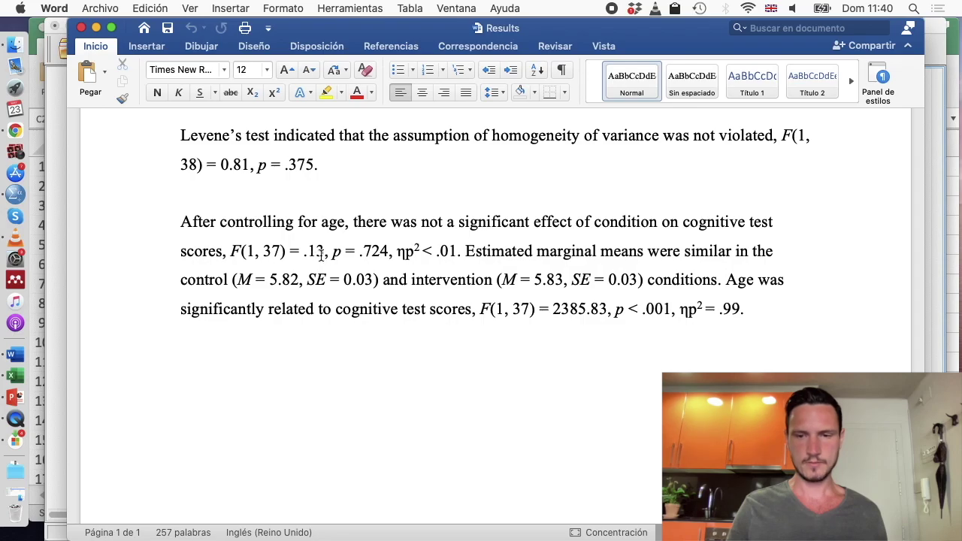
# Check the Condition and Error degrees of freedom in the SPSS output against the condition F test in the Results document in Word.
pyautogui.hotkey('ctrl', 'Up')
pyautogui.click(714, 226)
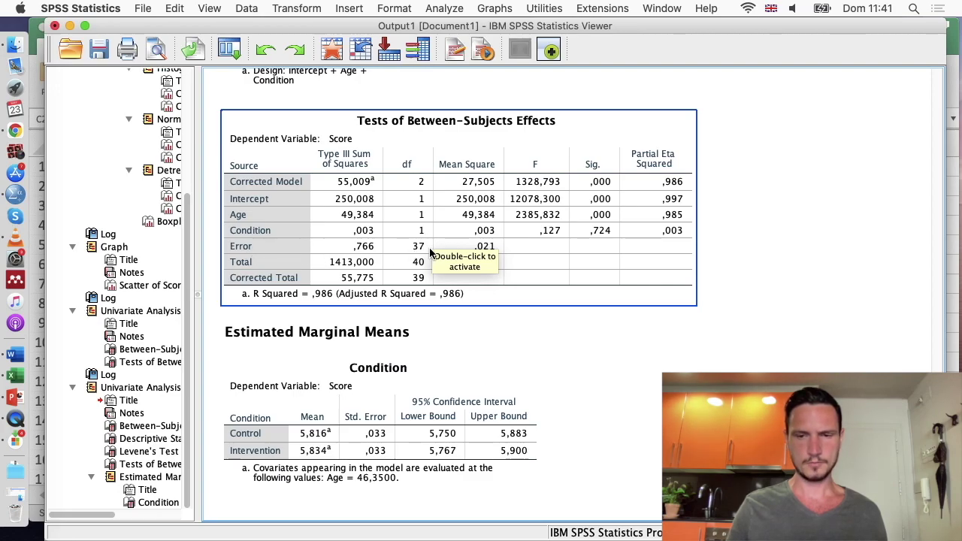
pyautogui.hotkey('ctrl', 'Up')
pyautogui.click(744, 227)
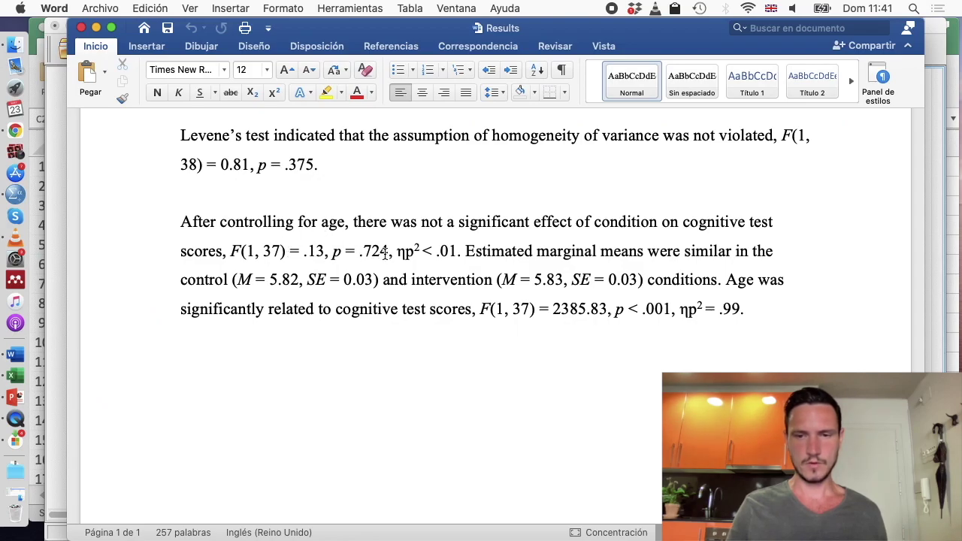
# Check the Condition significance and partial eta squared in the SPSS output against the values reported in the Results document in Word.
pyautogui.hotkey('ctrl', 'Up')
pyautogui.click(726, 152)
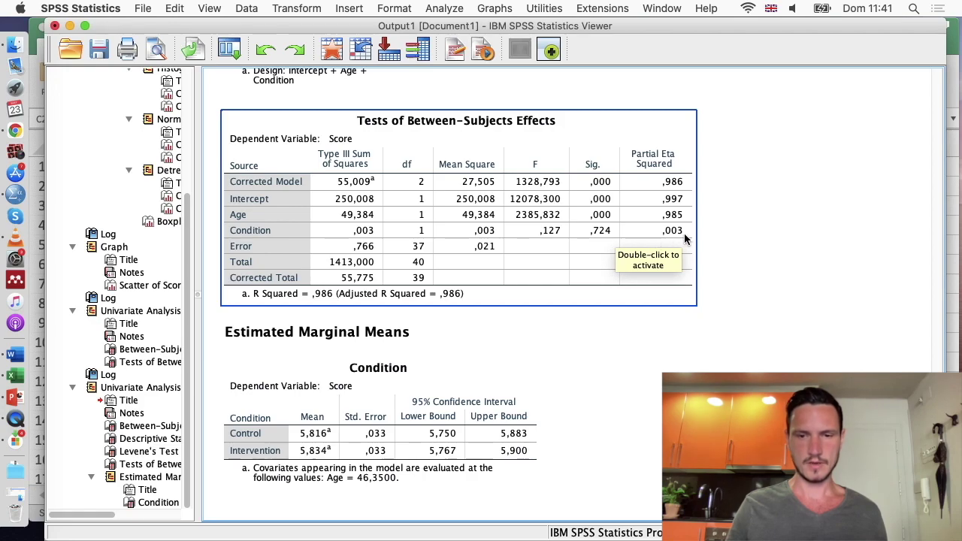
pyautogui.hotkey('ctrl', 'Up')
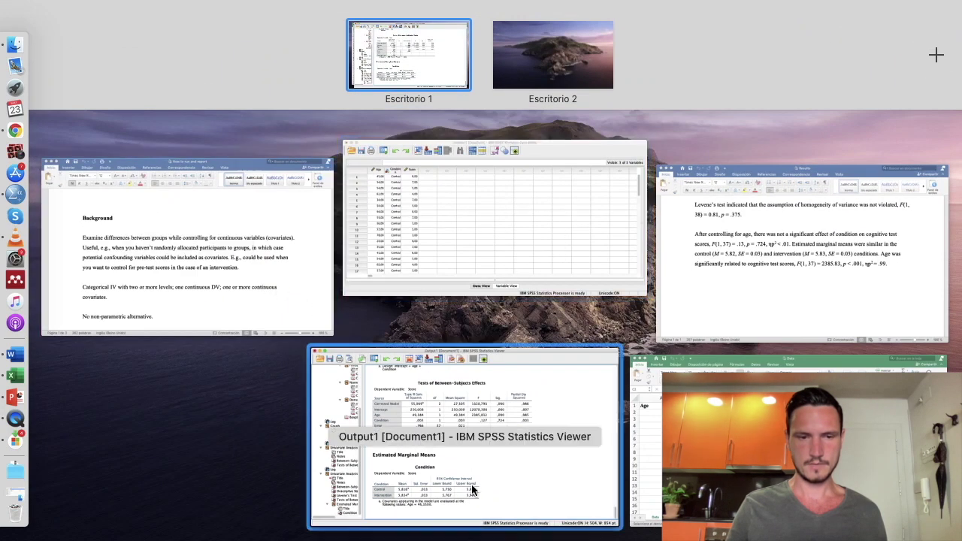
pyautogui.click(752, 286)
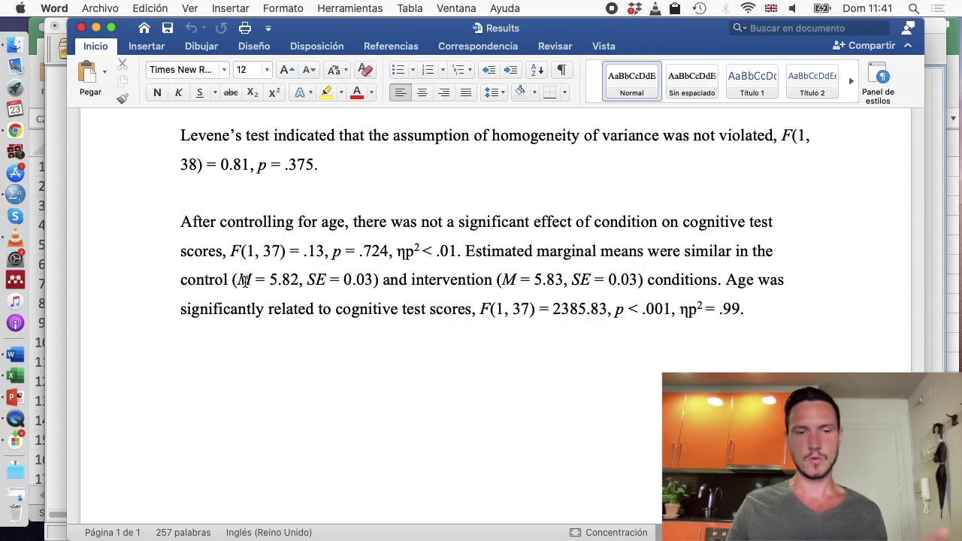
# Select the Estimated Marginal Means table for Condition in SPSS and compare the control mean with the Results document in Word.
pyautogui.hotkey('ctrl', 'Up')
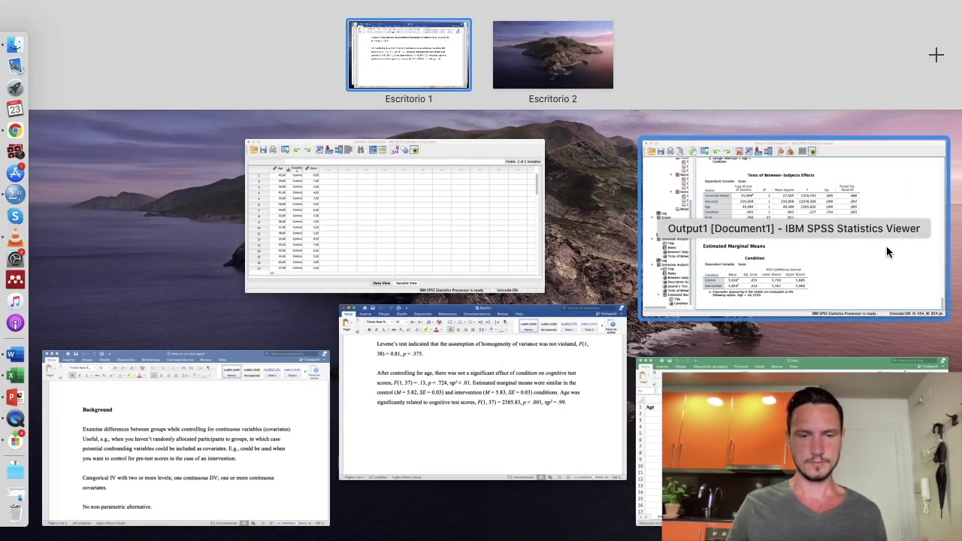
pyautogui.click(897, 248)
pyautogui.click(516, 367)
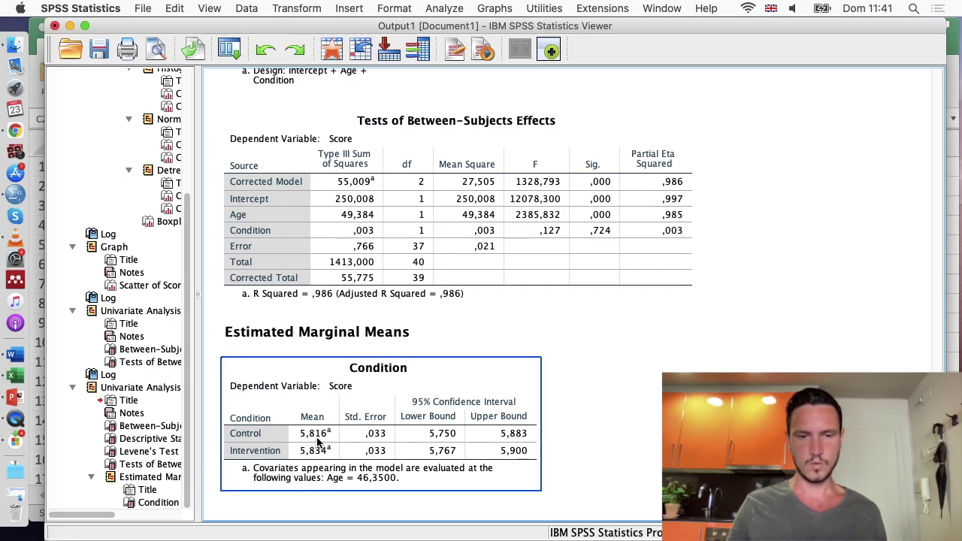
pyautogui.hotkey('ctrl', 'Up')
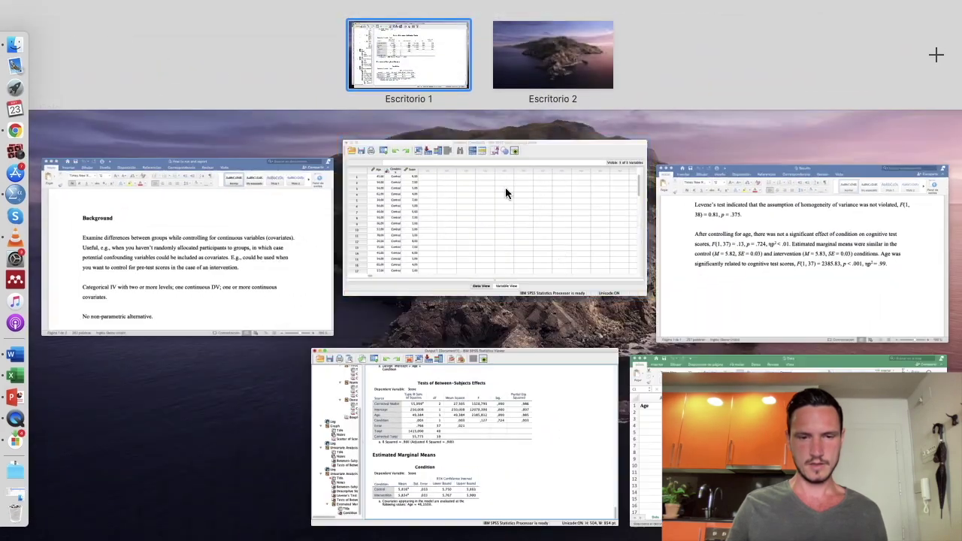
pyautogui.click(762, 278)
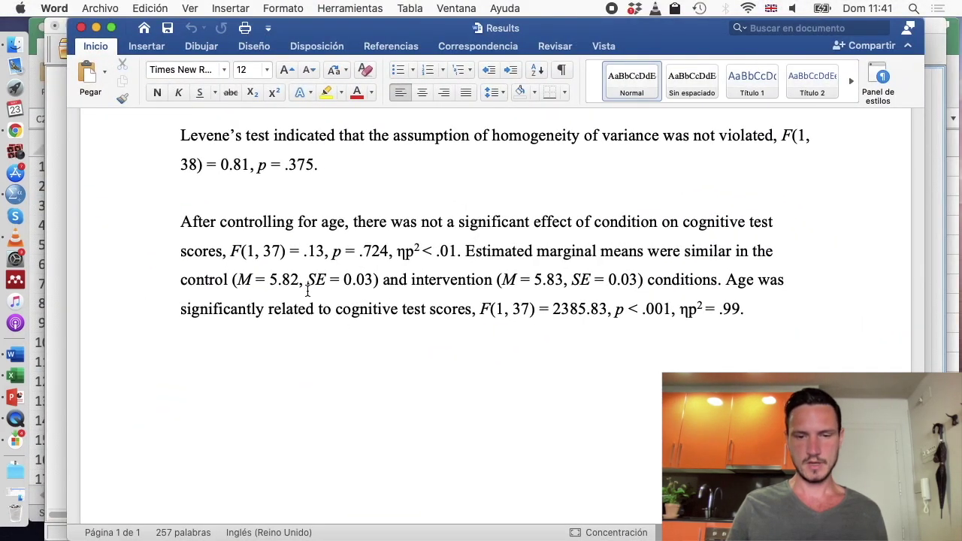
# Check the control group's standard error in the SPSS Estimated Marginal Means table against the SE in the Results document in Word.
pyautogui.hotkey('ctrl', 'Up')
pyautogui.click(746, 274)
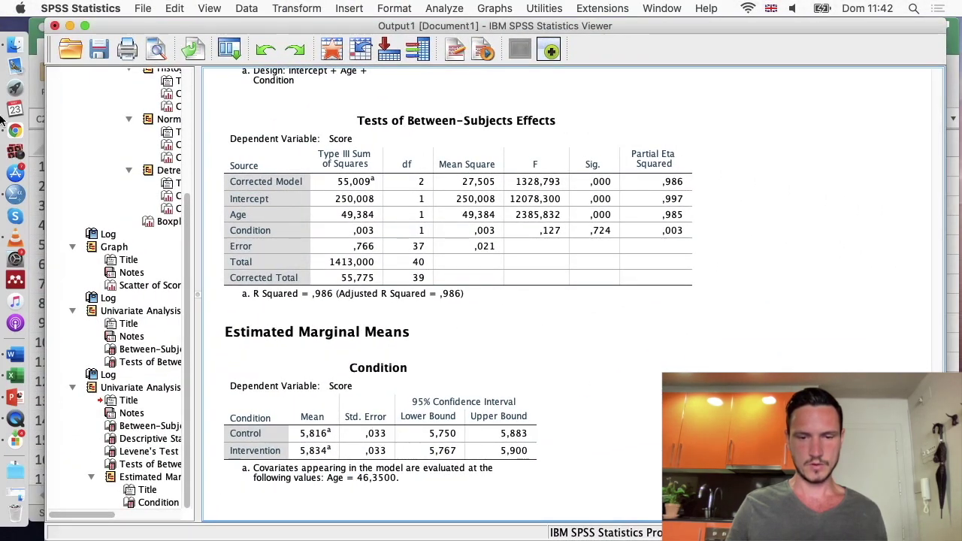
pyautogui.hotkey('ctrl', 'Up')
pyautogui.click(386, 432)
pyautogui.hotkey('ctrl', 'Up')
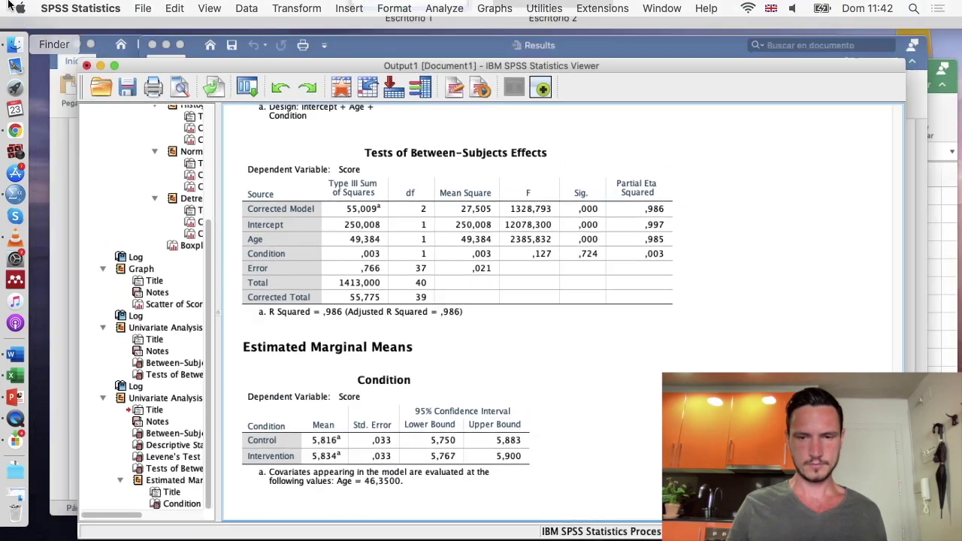
pyautogui.click(709, 198)
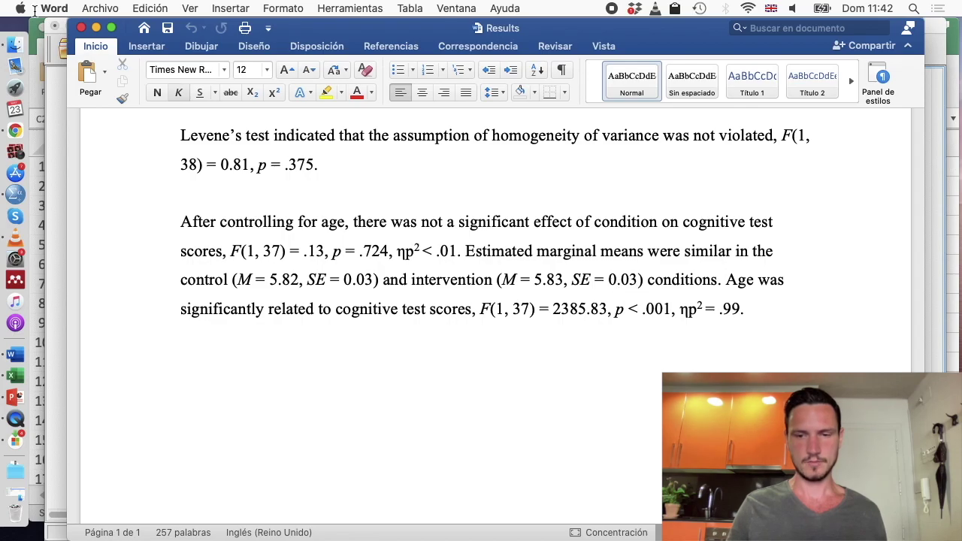
# Check the intervention group's mean and standard error in the SPSS output against the values in the Results document in Word.
pyautogui.hotkey('ctrl', 'Up')
pyautogui.click(682, 302)
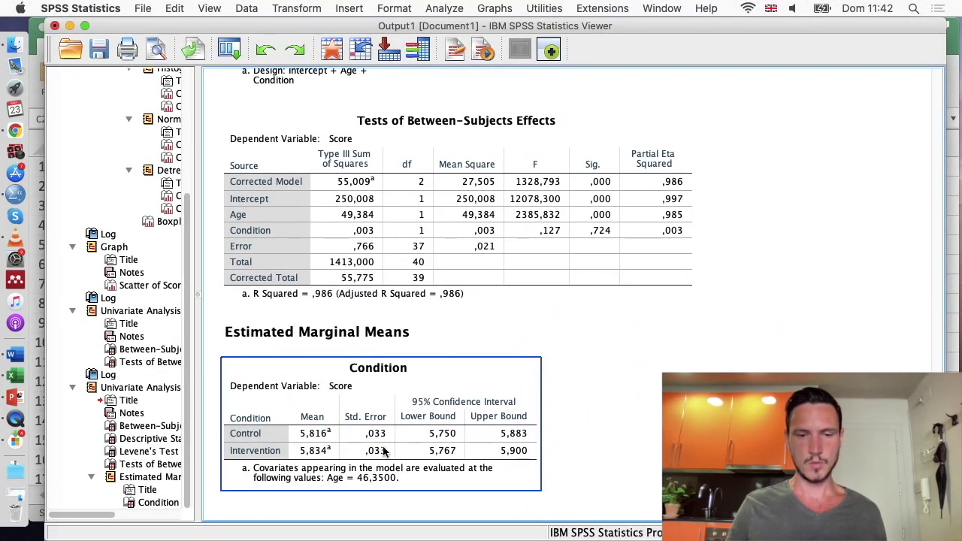
pyautogui.hotkey('ctrl', 'Up')
pyautogui.click(810, 237)
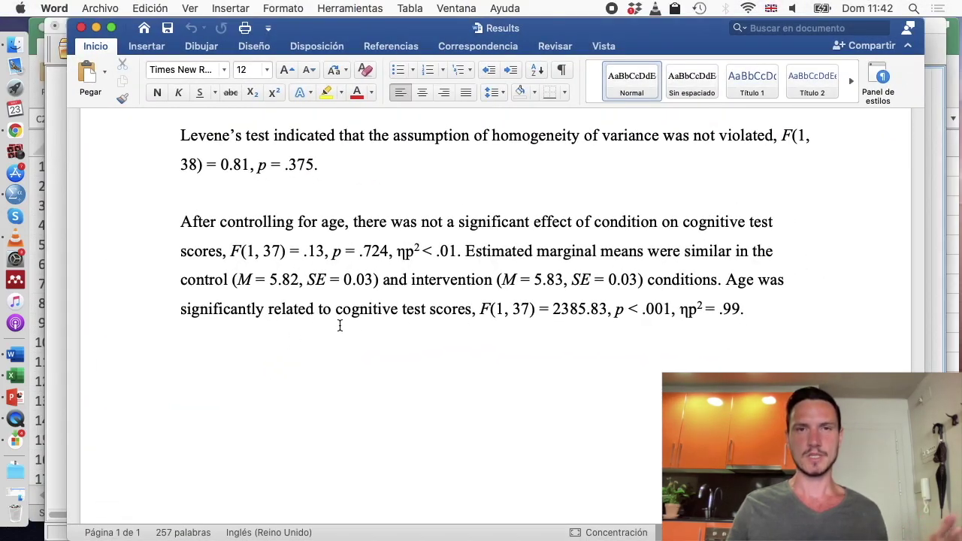
# Select the Tests of Between-Subjects Effects table in SPSS and compare the Age F value with the Results document in Word.
pyautogui.hotkey('ctrl', 'Up')
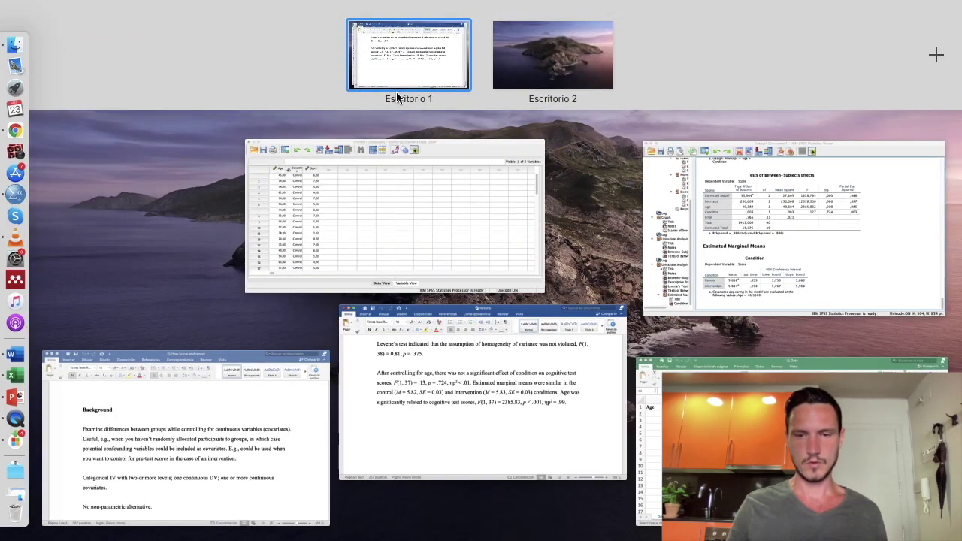
pyautogui.click(715, 261)
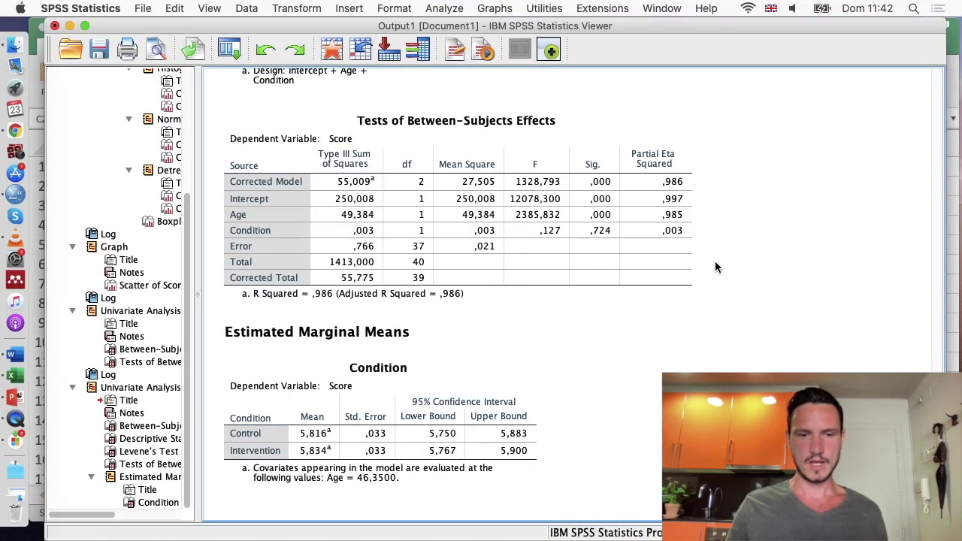
pyautogui.click(680, 269)
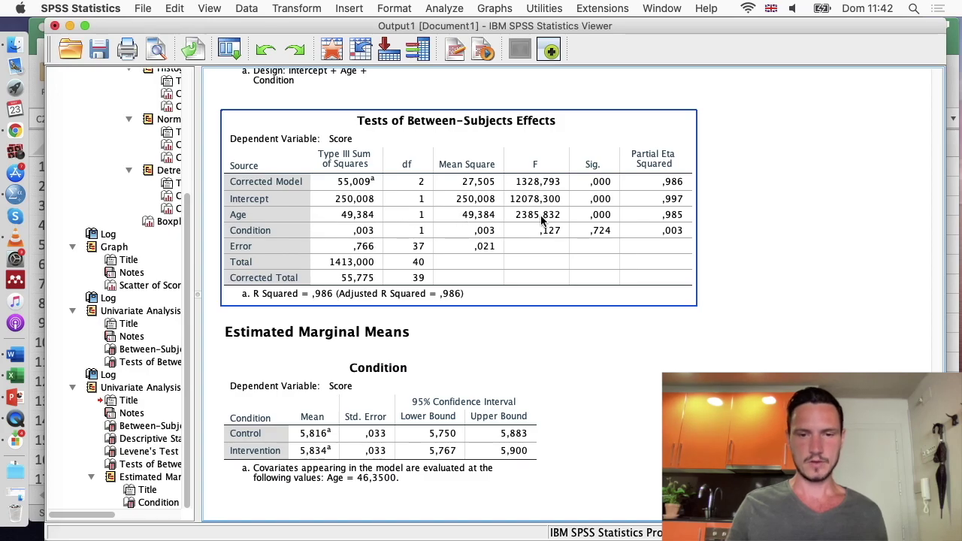
pyautogui.hotkey('ctrl', 'Up')
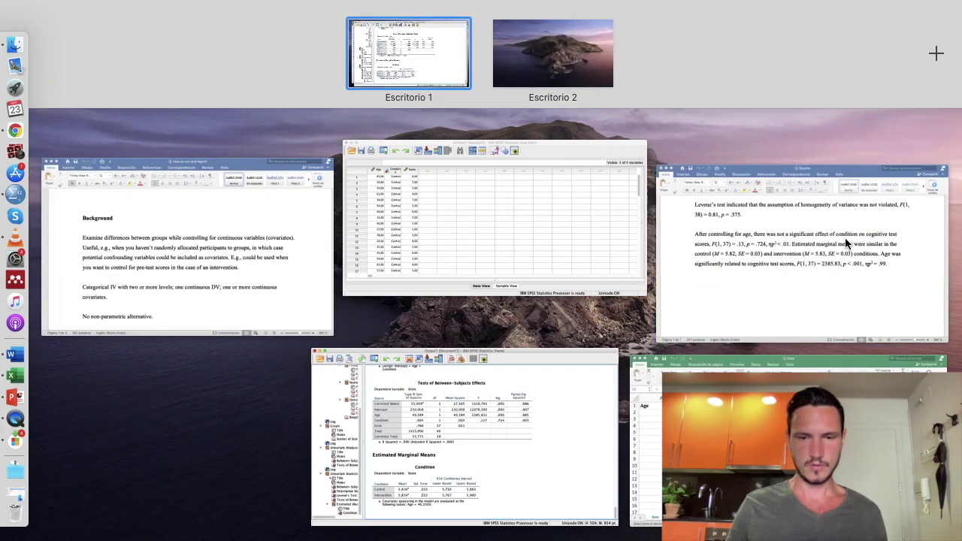
pyautogui.click(845, 238)
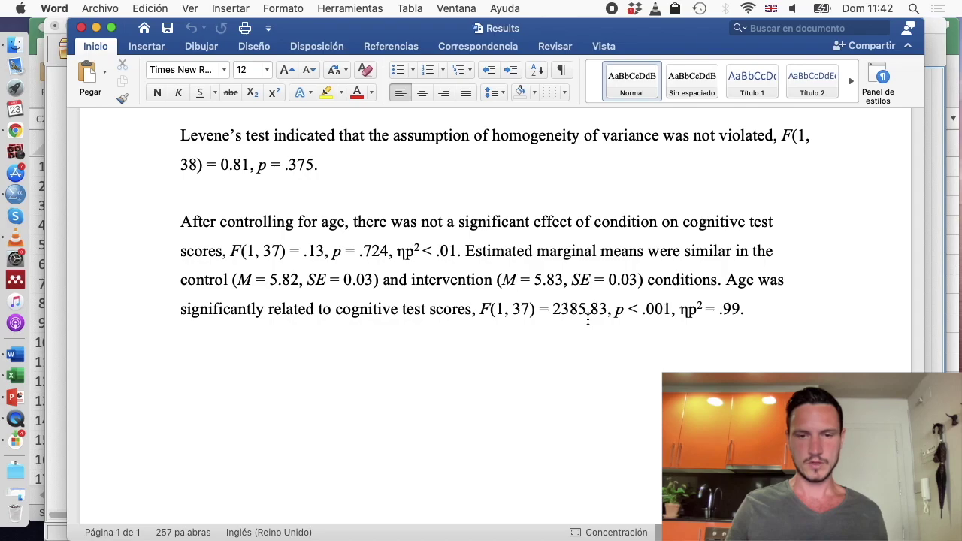
# Check the Age and Error degrees of freedom in the SPSS output against those reported for age in the Results document in Word.
pyautogui.hotkey('ctrl', 'Up')
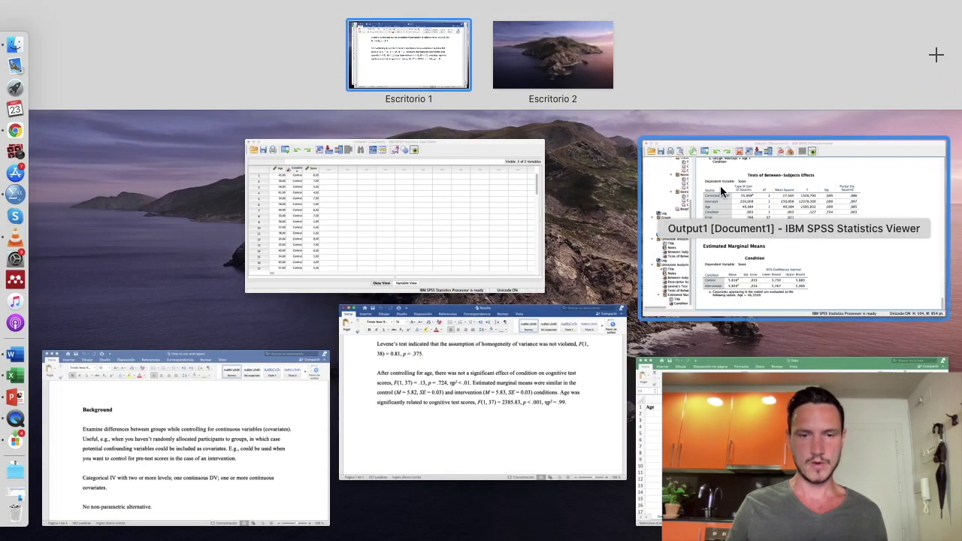
pyautogui.click(720, 186)
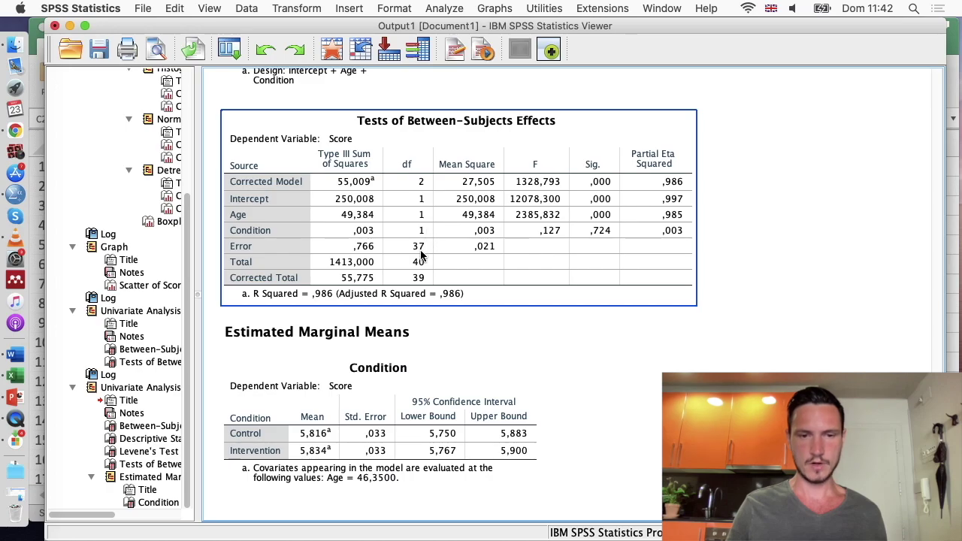
pyautogui.hotkey('ctrl', 'Up')
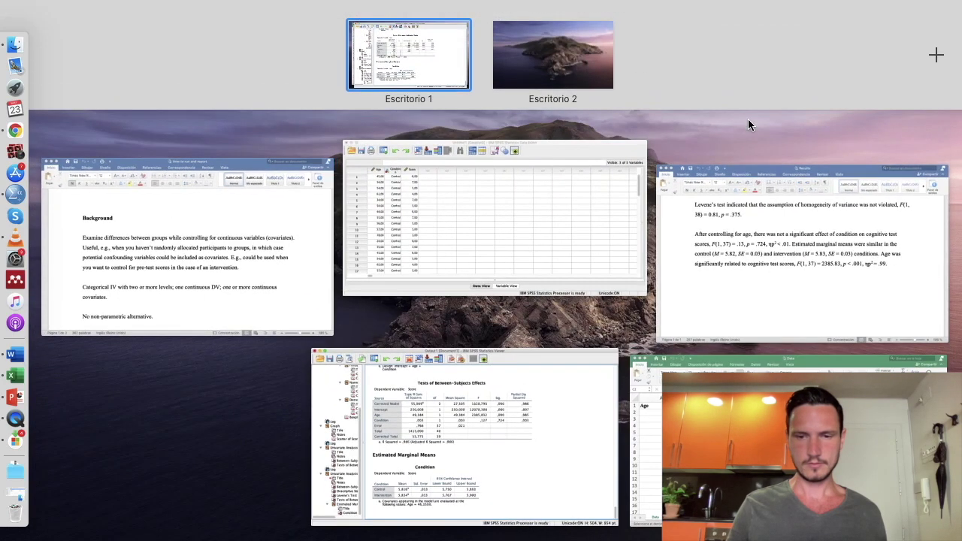
pyautogui.click(822, 229)
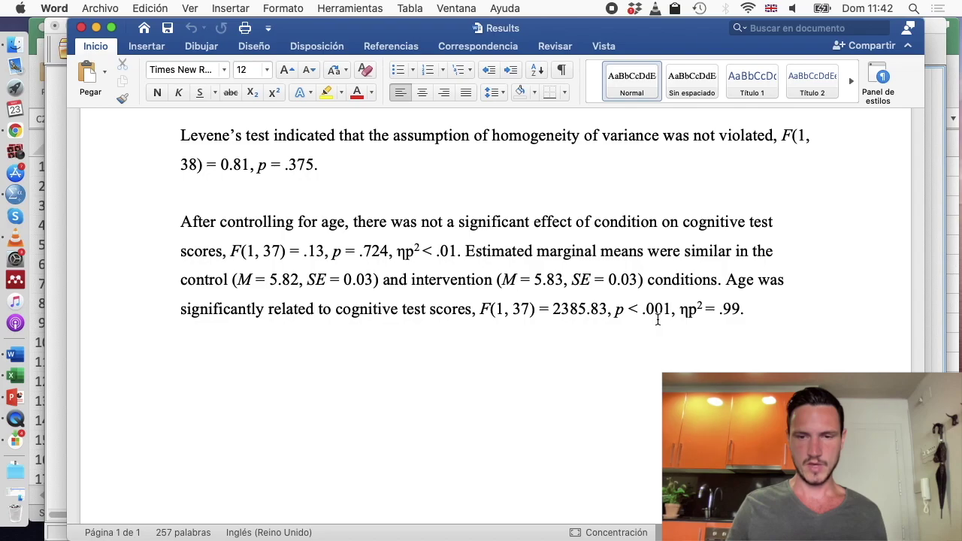
# Check the Age significance and partial eta squared in the SPSS output against the values reported in the Results document in Word.
pyautogui.hotkey('ctrl', 'Up')
pyautogui.click(673, 203)
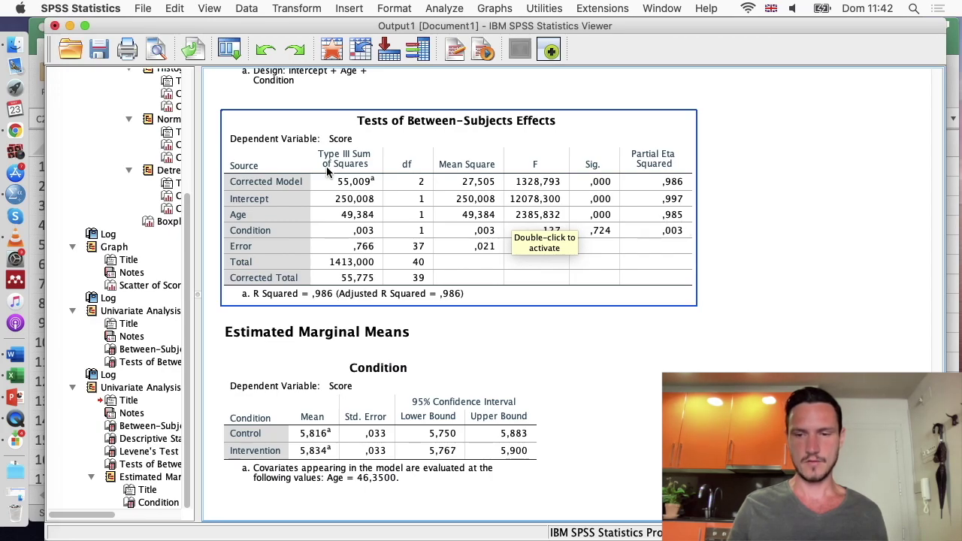
pyautogui.hotkey('ctrl', 'Up')
pyautogui.click(801, 188)
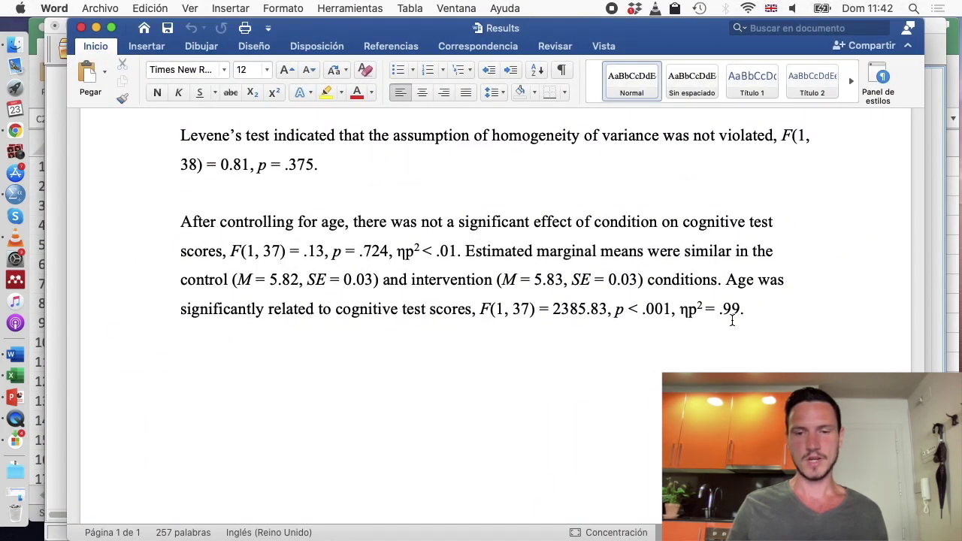
pyautogui.scroll(2, 759, 320)
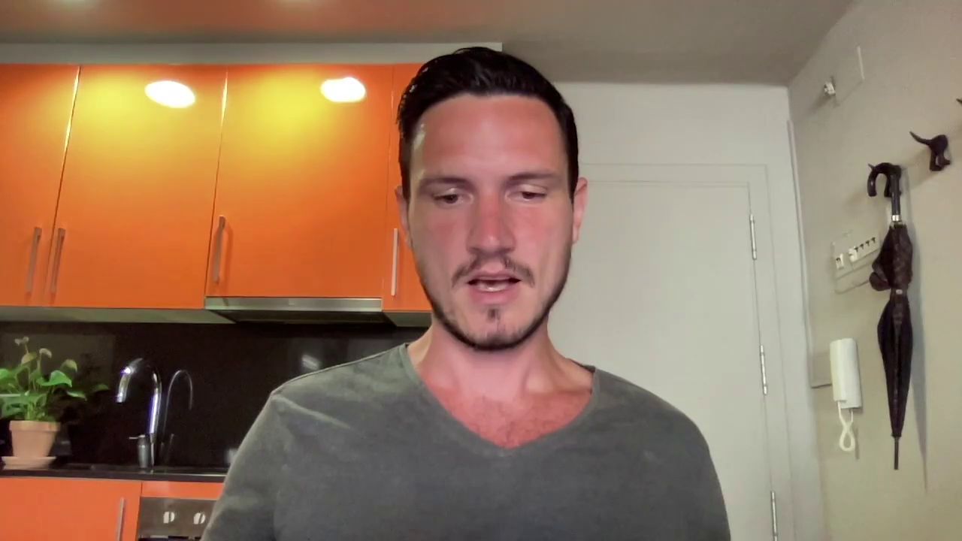